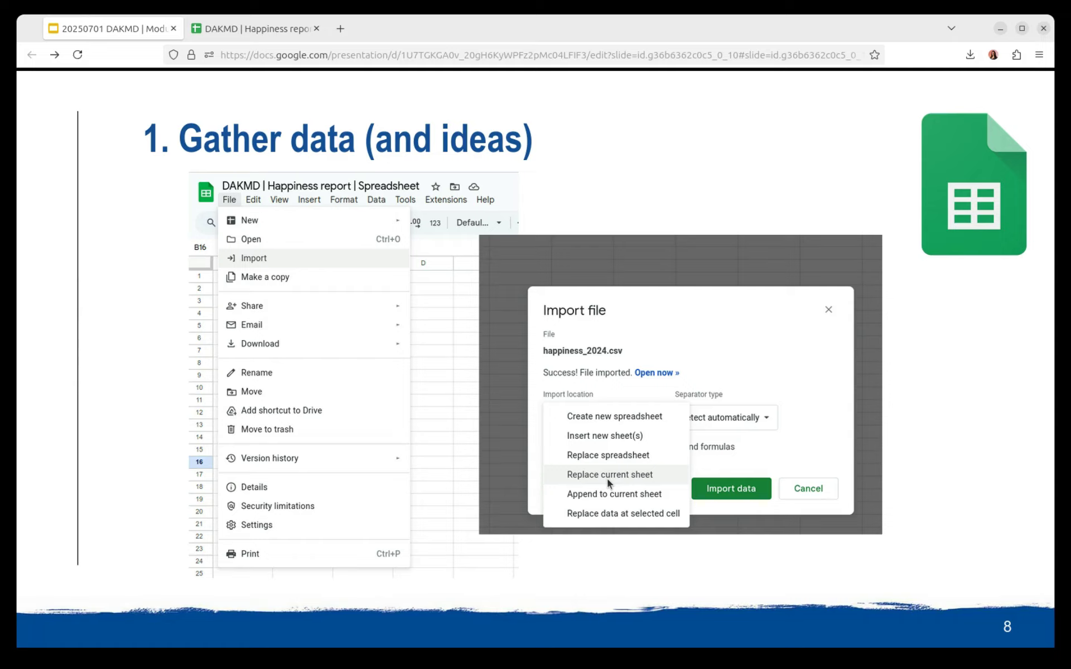
Close the spreadsheet and reopen it from the Happiness report link on the "Case study in spreadsheets" slide
click(316, 28)
key(Left)
key(Left)
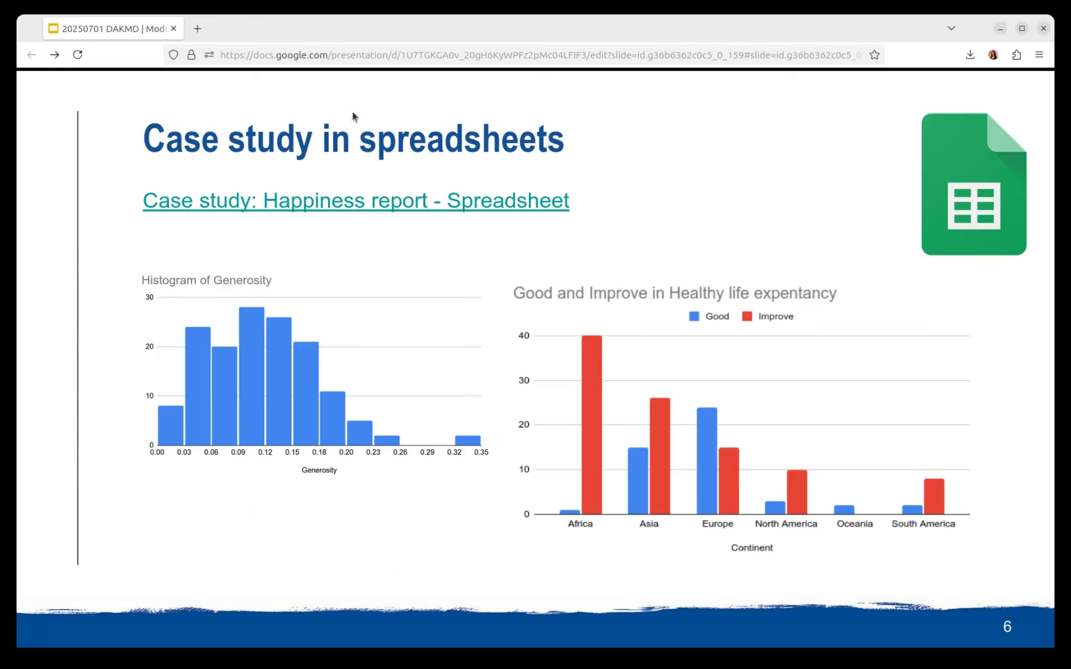
click(346, 206)
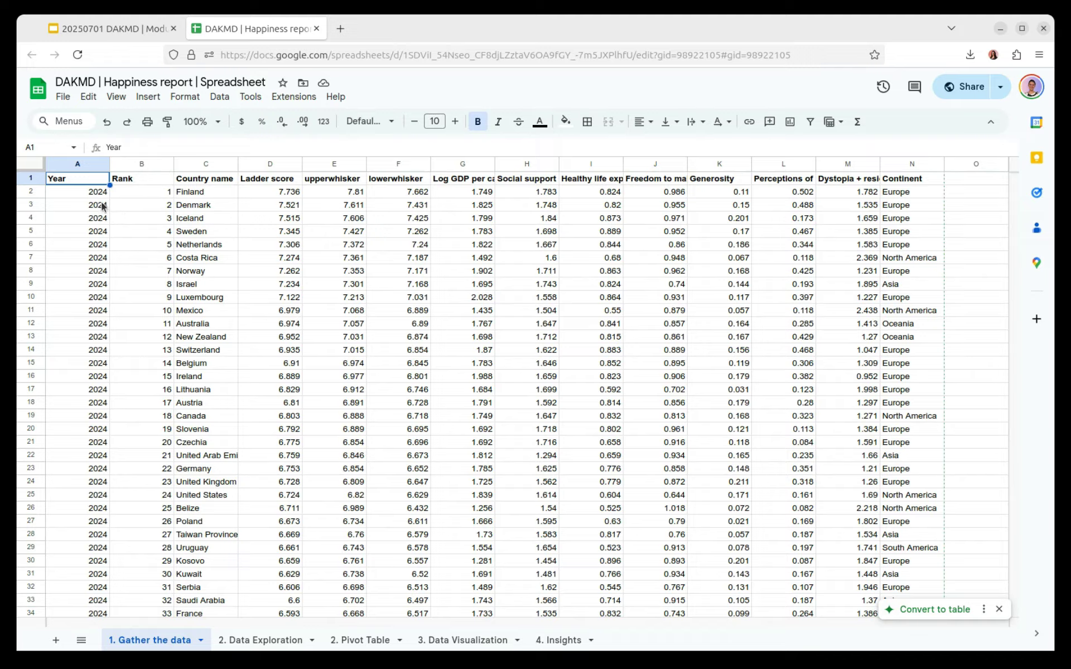
Look through the country rows of the 1. Gather the data sheet, checking the Healthy life expectancy column for empty cells such as I109
click(601, 271)
scroll(602, 271, down, 3)
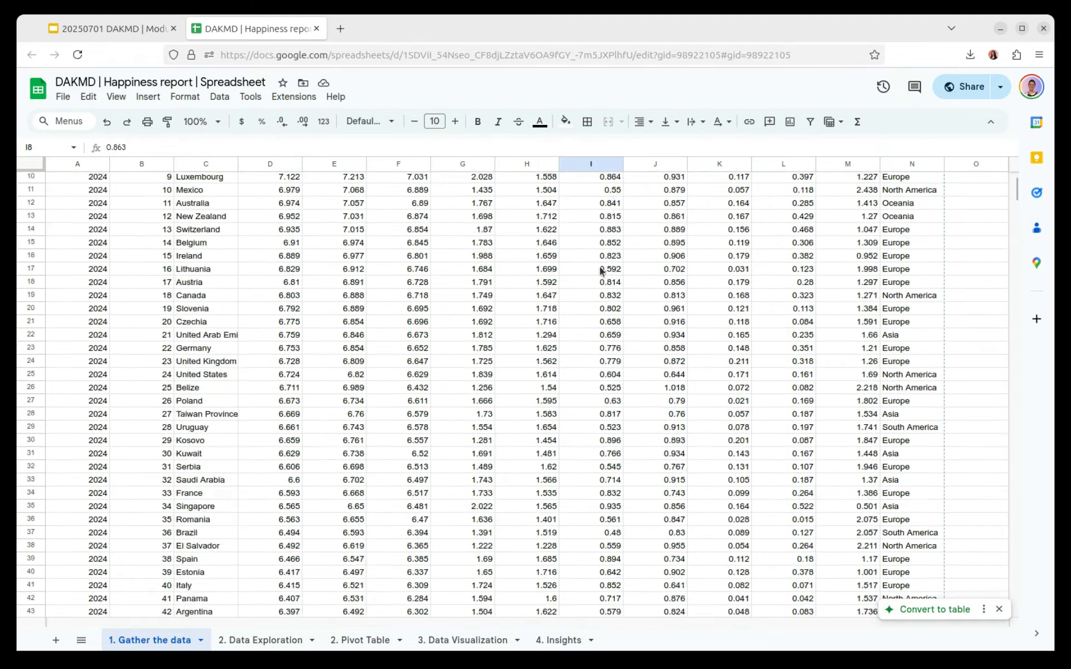
scroll(602, 271, down, 15)
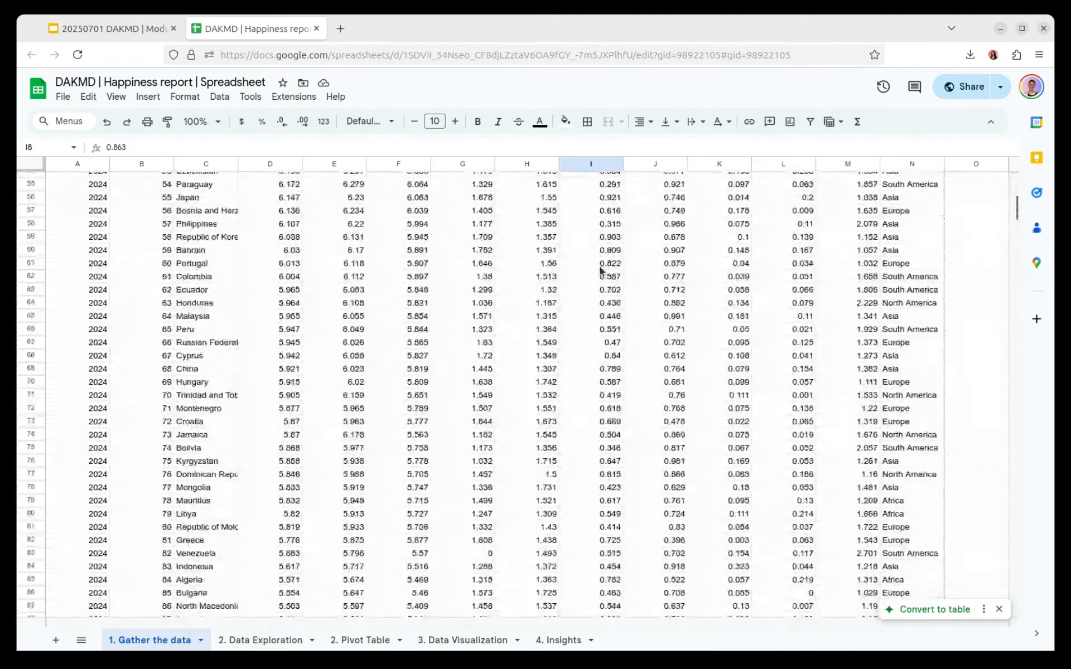
scroll(601, 271, down, 5)
scroll(602, 271, down, 9)
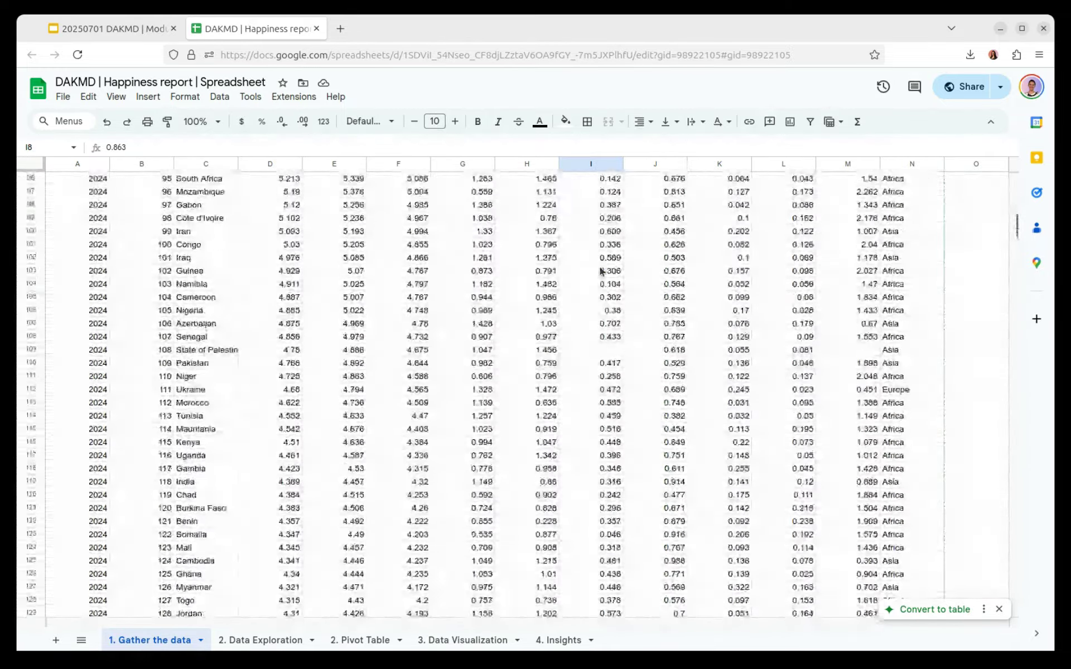
click(601, 329)
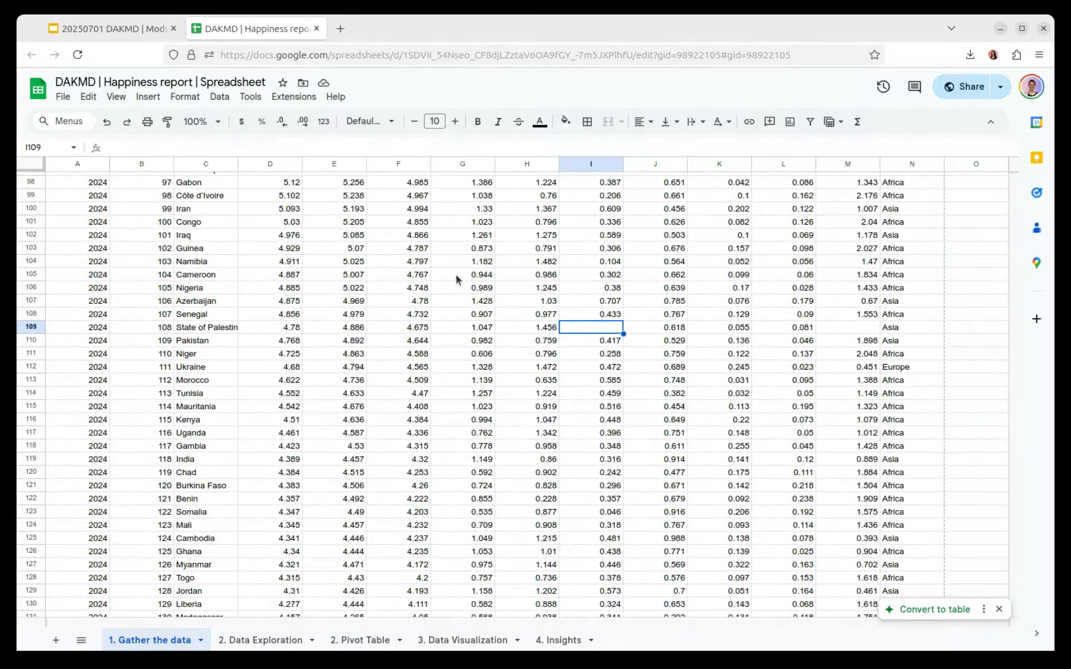
scroll(456, 279, up, 4)
scroll(480, 438, up, 3)
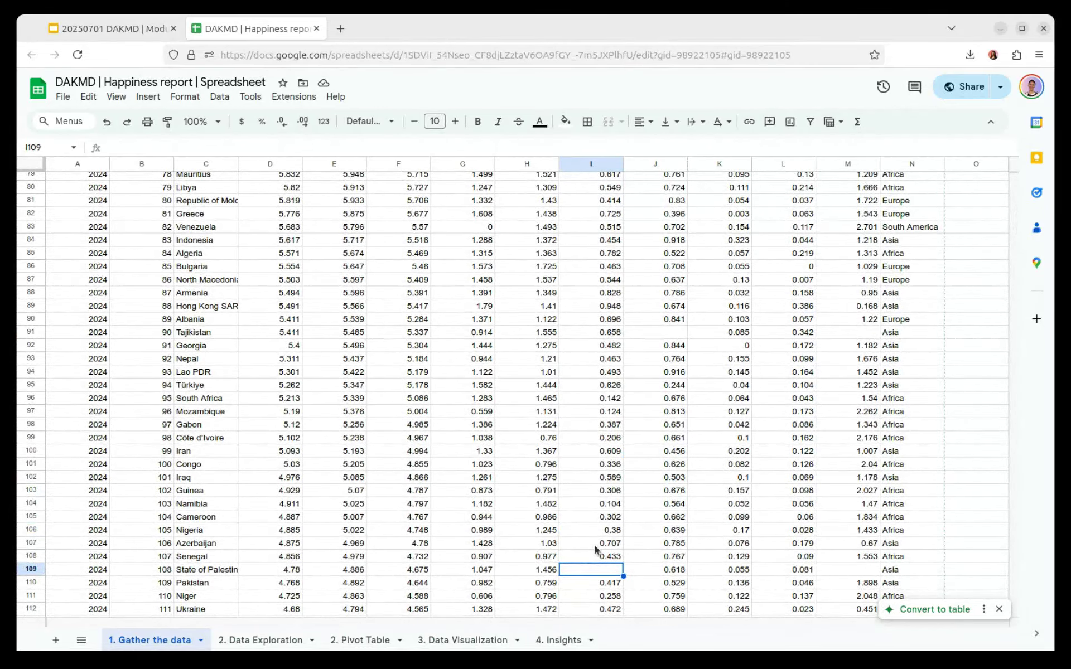
scroll(596, 550, up, 20)
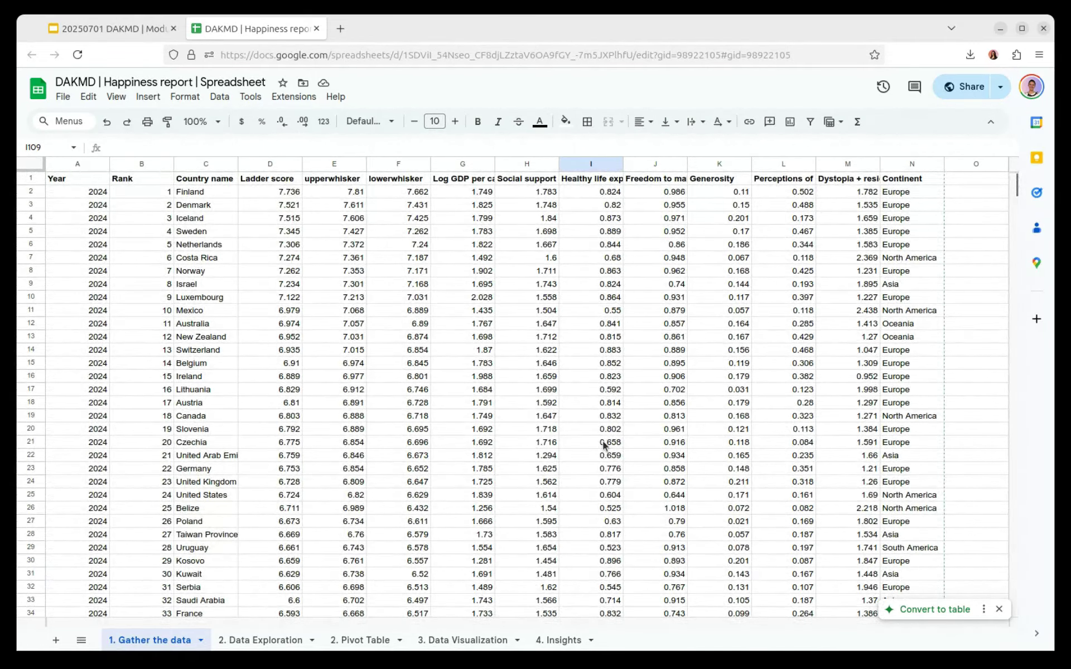
Switch to the Google Slides presentation and advance to the "2. Data Exploration" slide
click(131, 29)
key(Right)
key(Right)
key(Right)
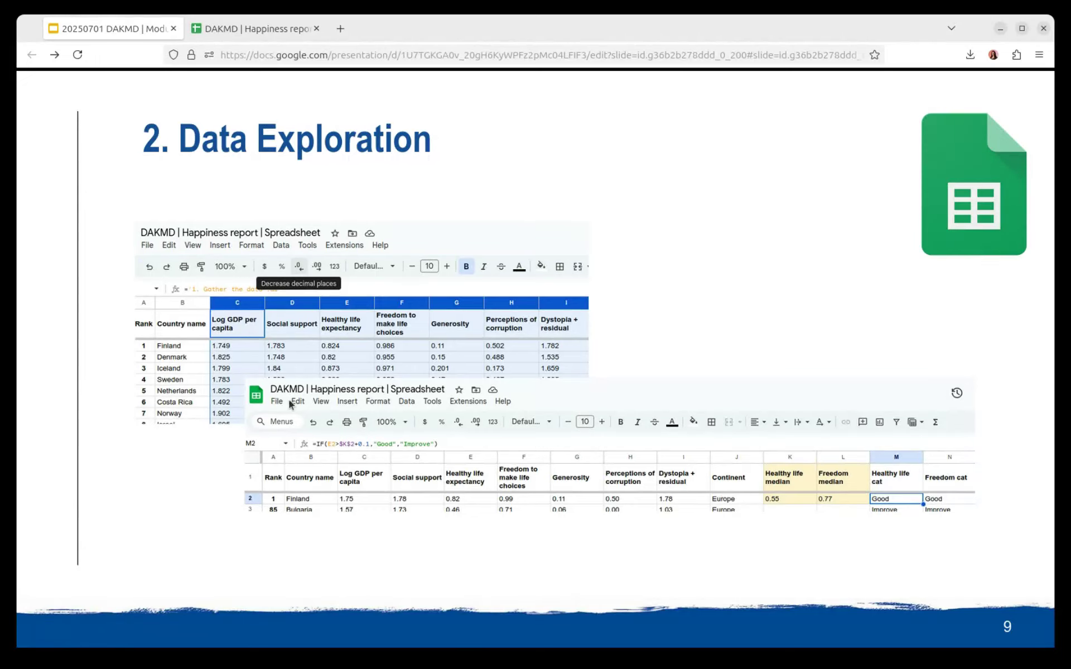
Return to the Google Sheets spreadsheet and examine the formulas behind the header and country cells of the 2. Data Exploration sheet
click(219, 28)
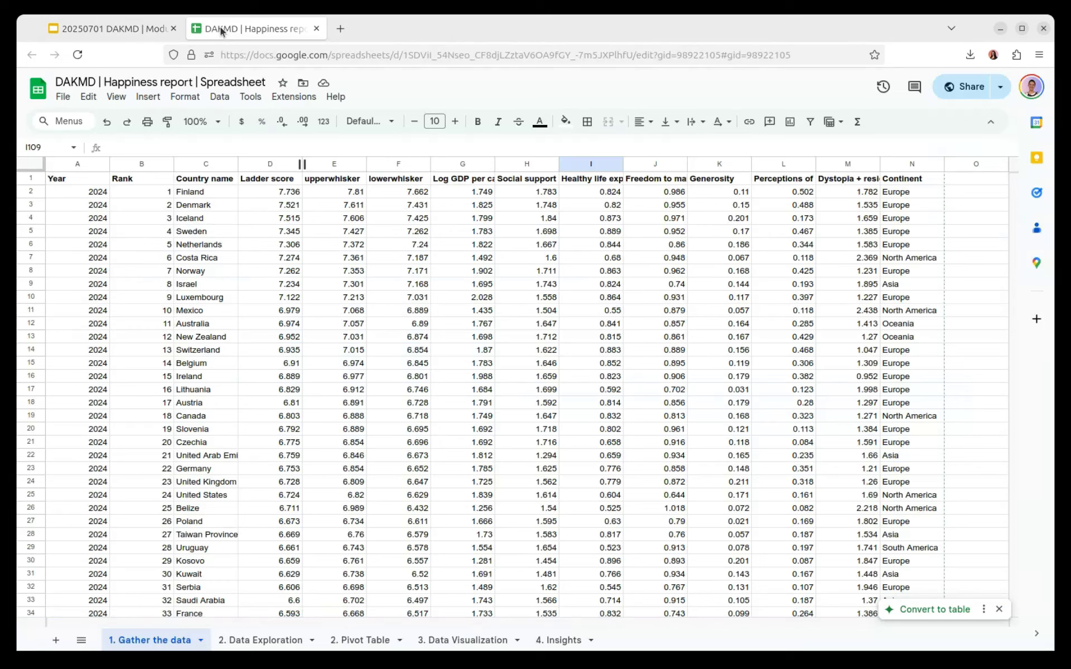
click(249, 639)
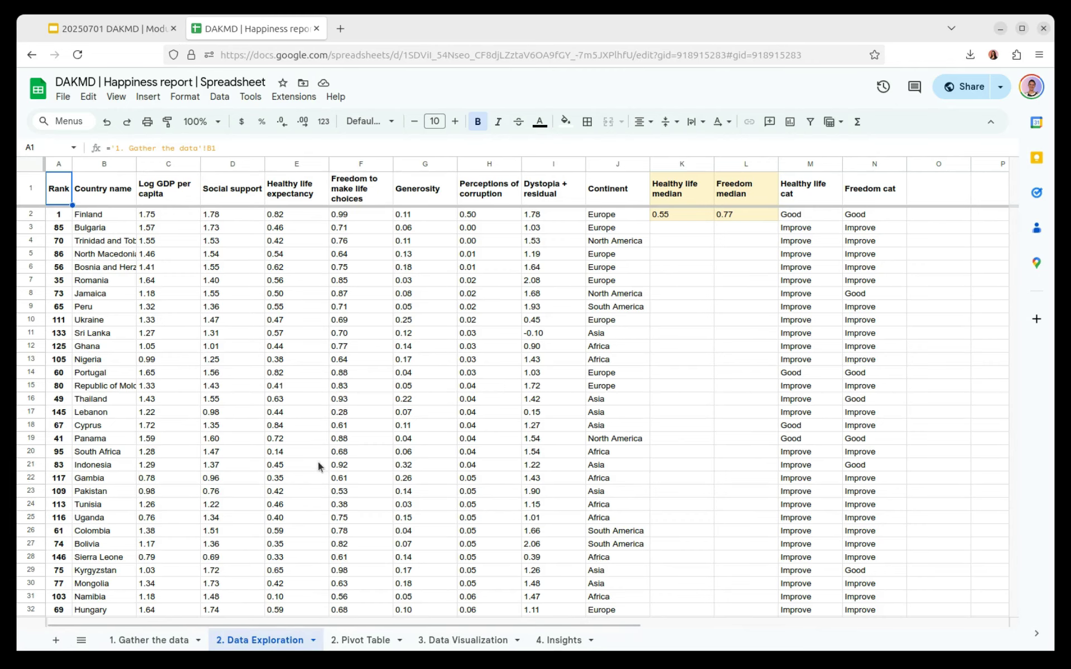
click(96, 197)
click(108, 270)
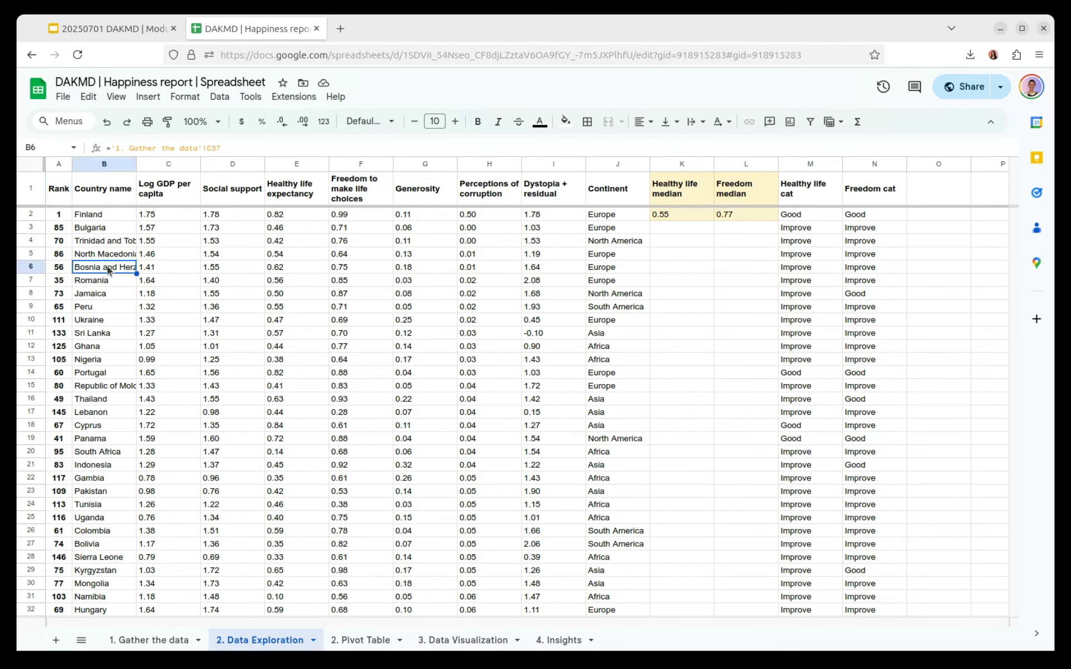
click(93, 218)
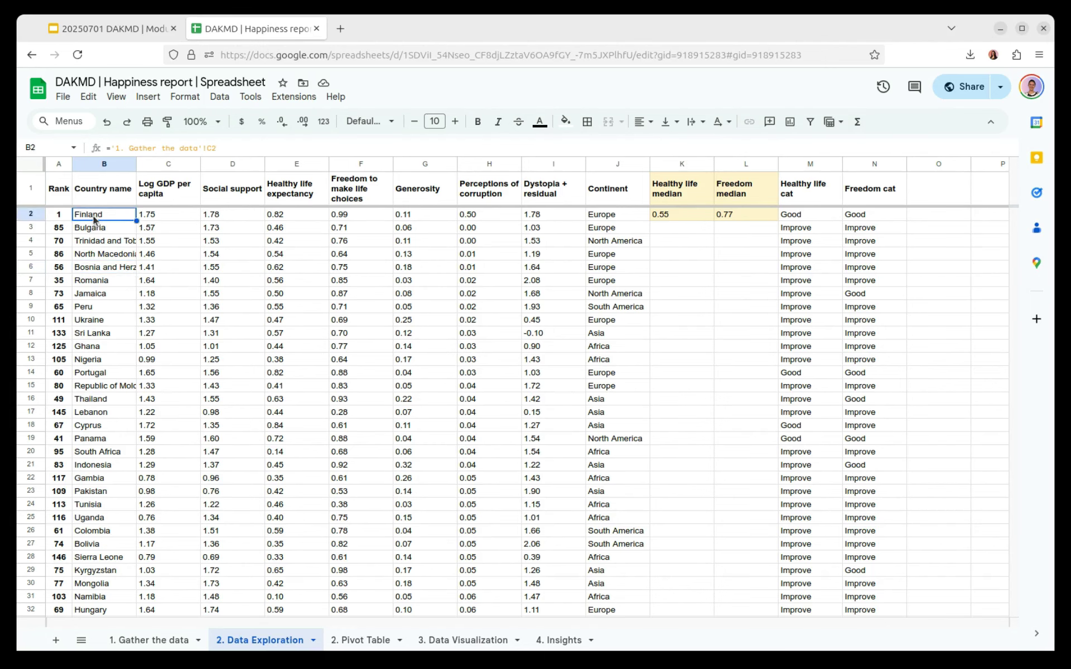
click(66, 195)
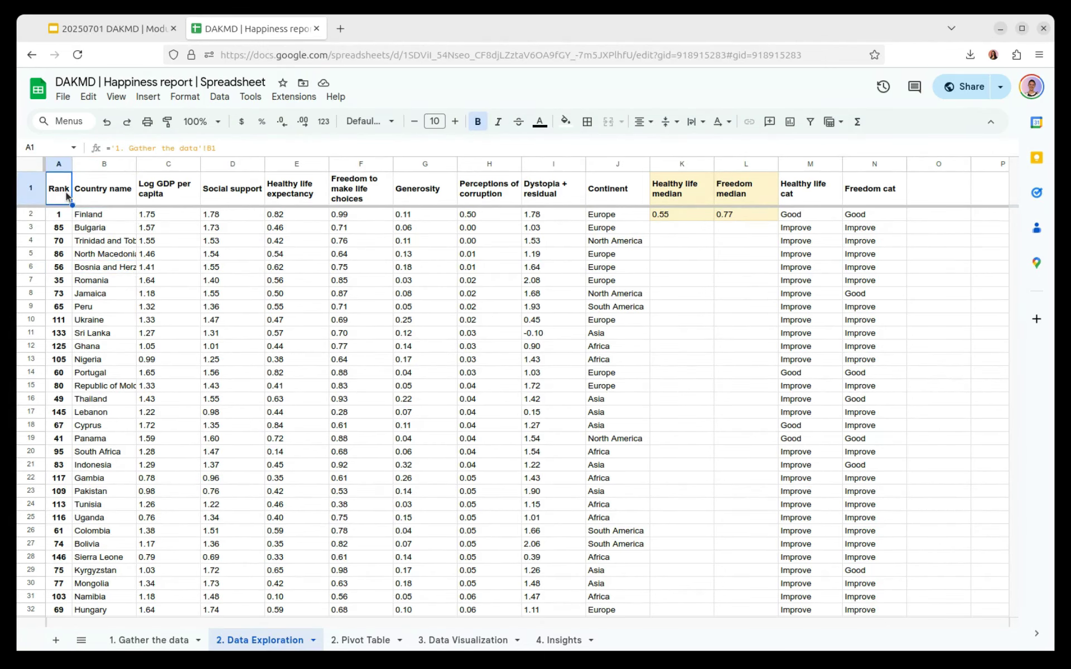
click(110, 149)
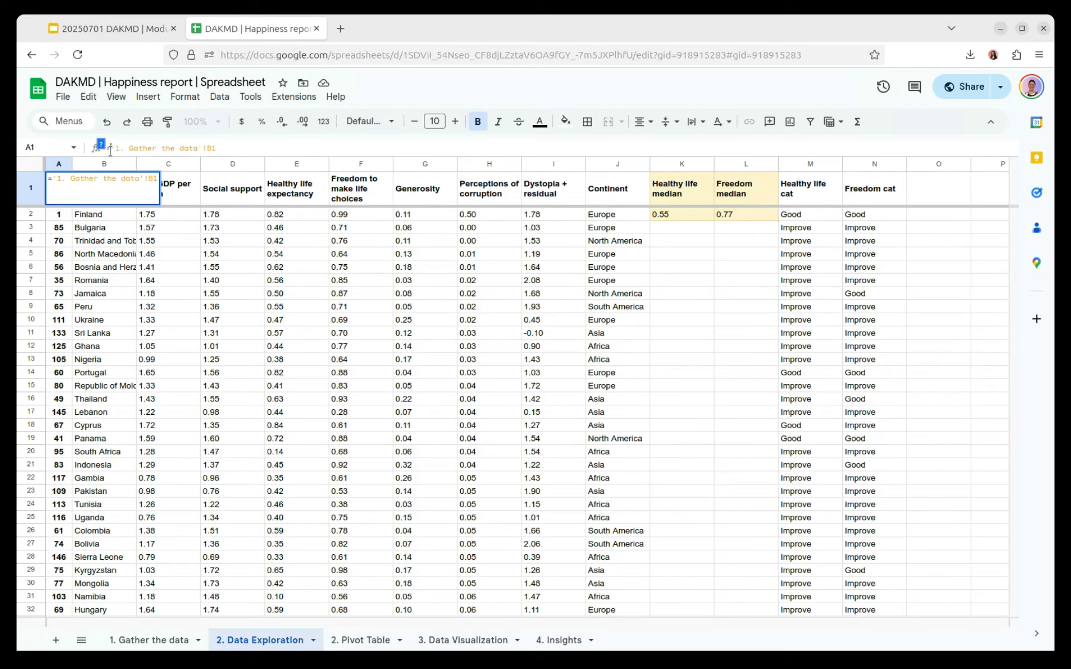
click(181, 190)
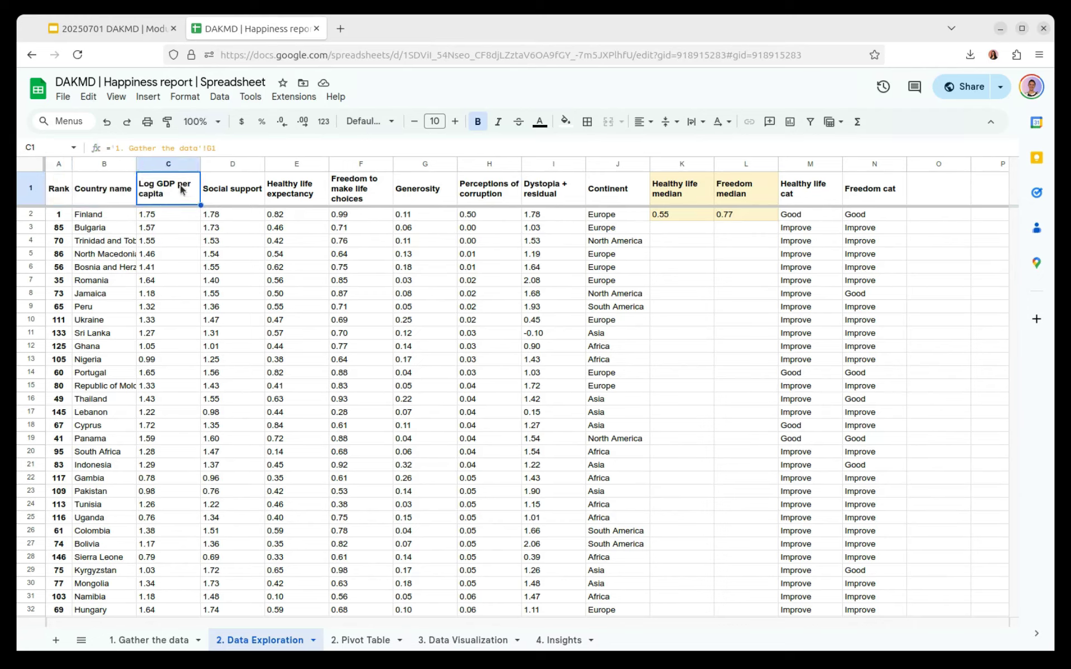
Replace the formula in cell A1 of 2. Data Exploration with a reference to cell A1 of 1. Gather the data
click(53, 194)
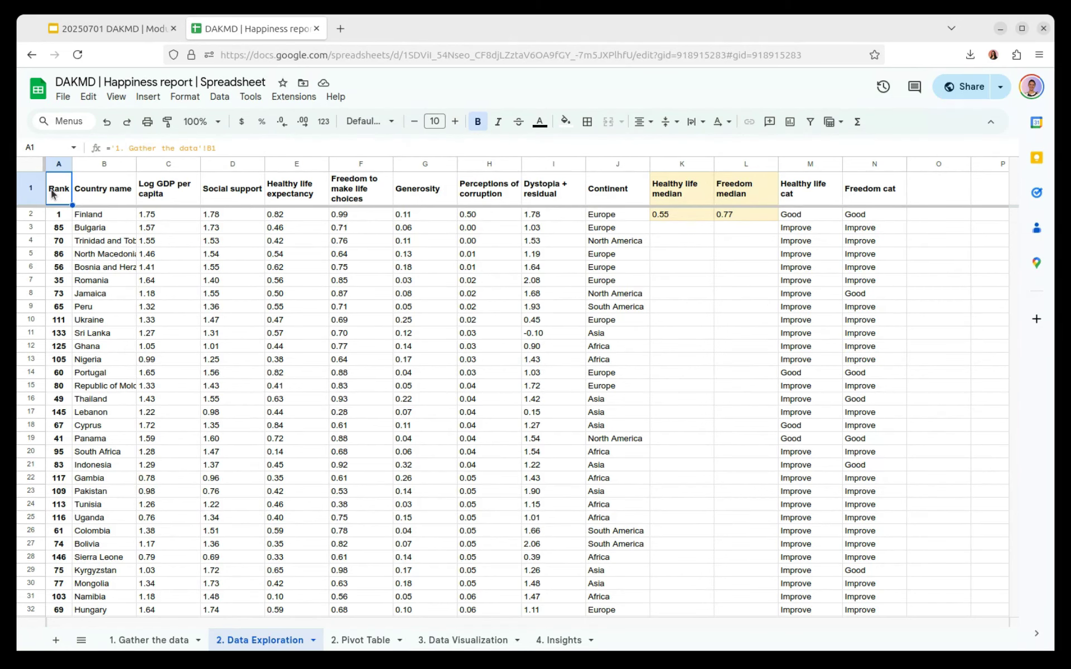
text(=)
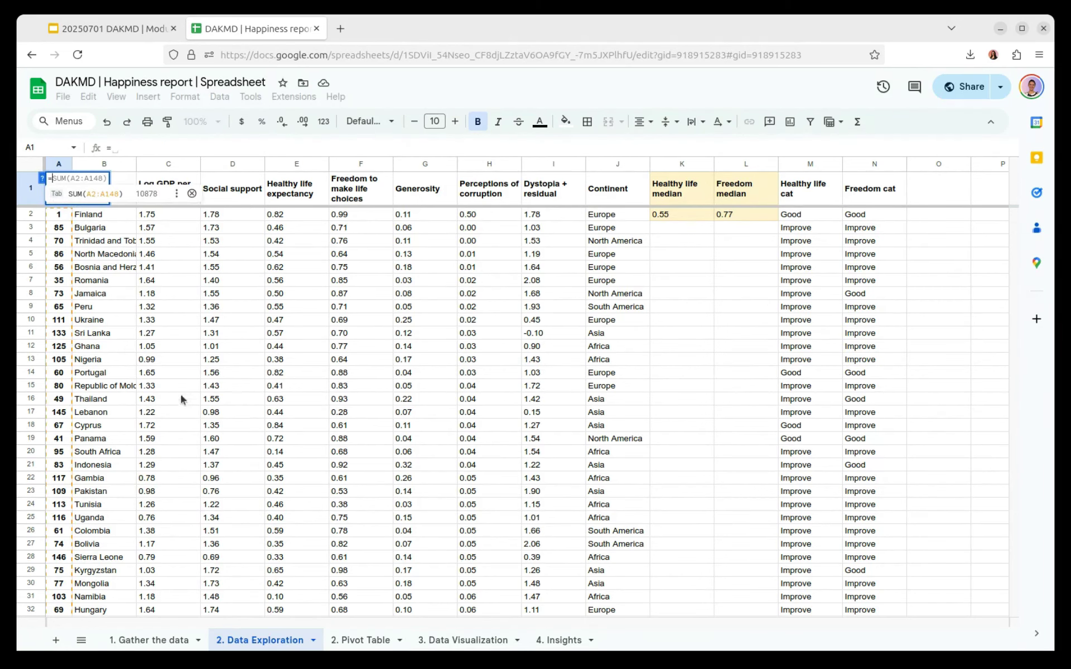
click(161, 638)
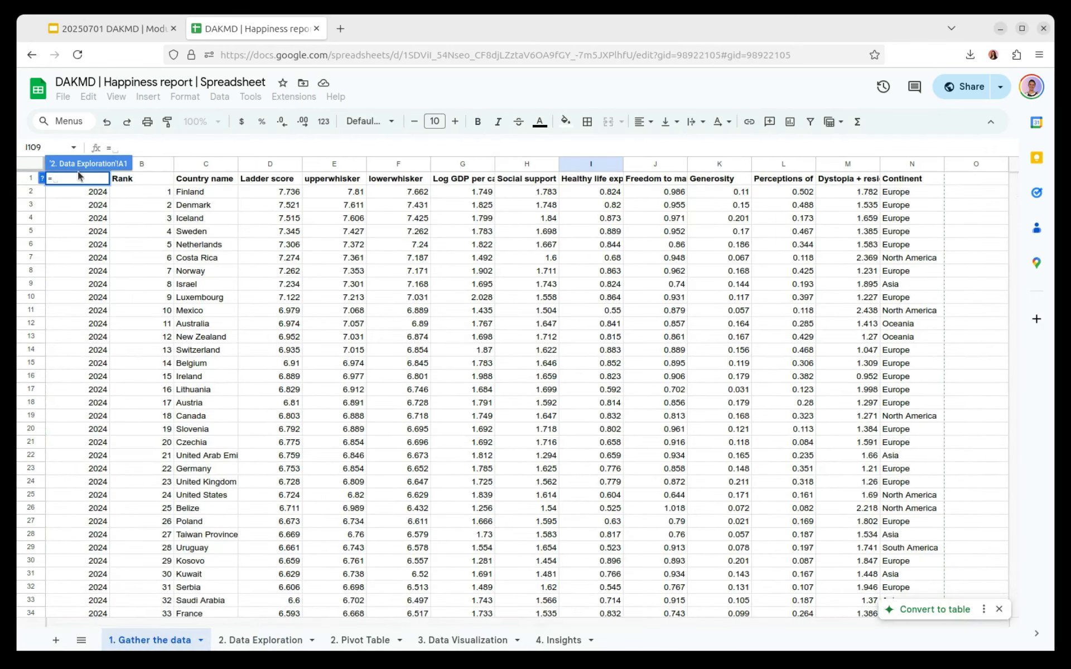
click(134, 176)
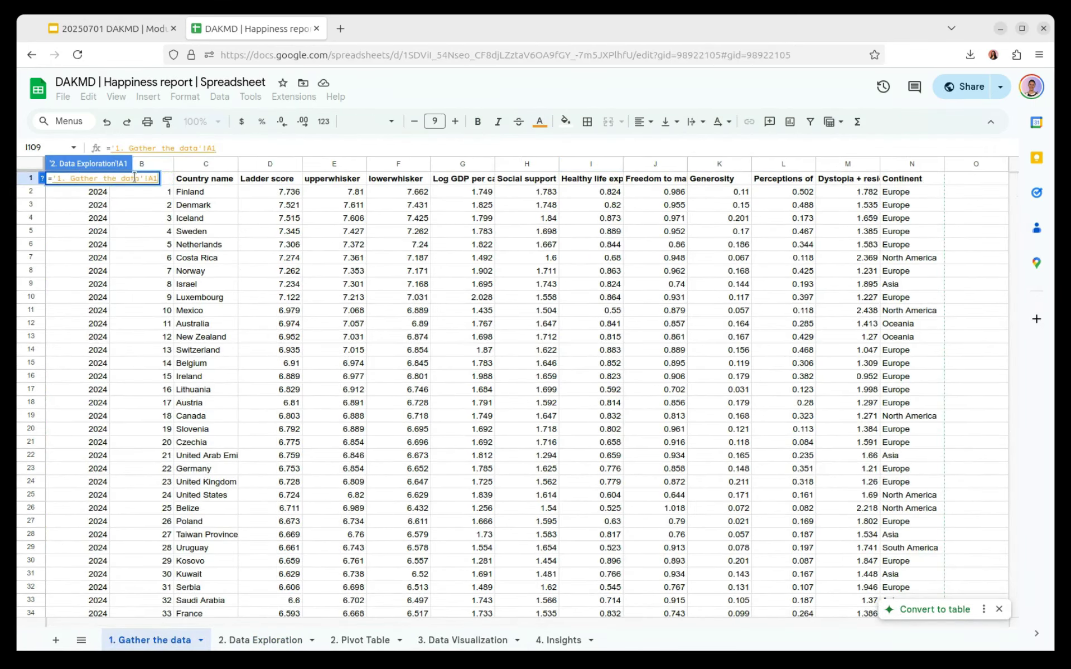
key(Return)
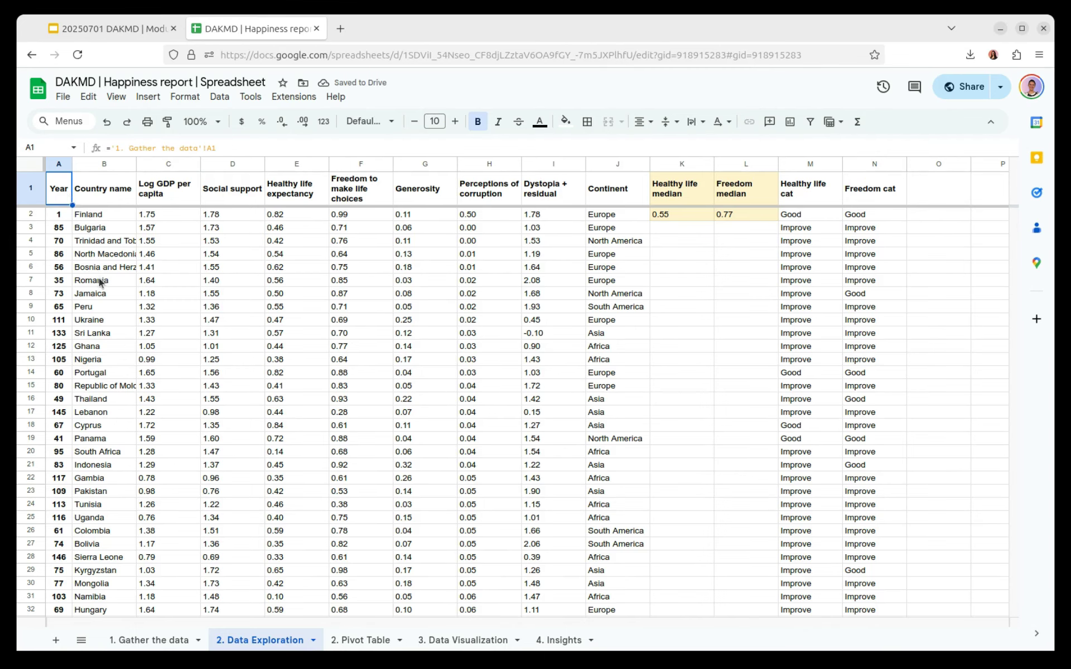
Check the Year and Country name header cells in the 1. Gather the data sheet
click(173, 642)
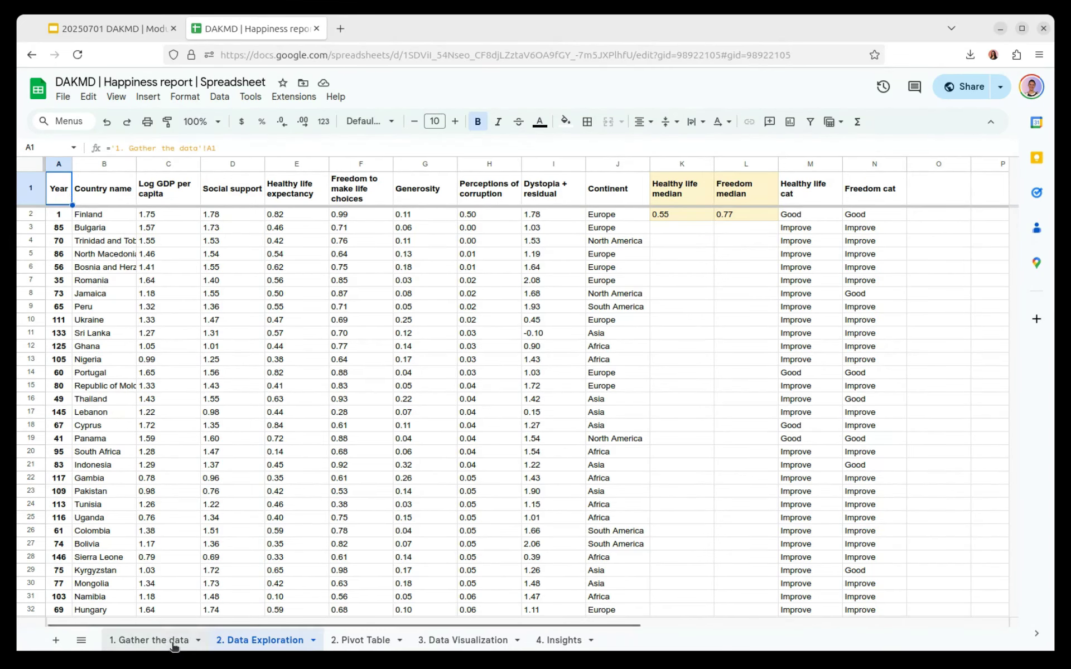
click(70, 179)
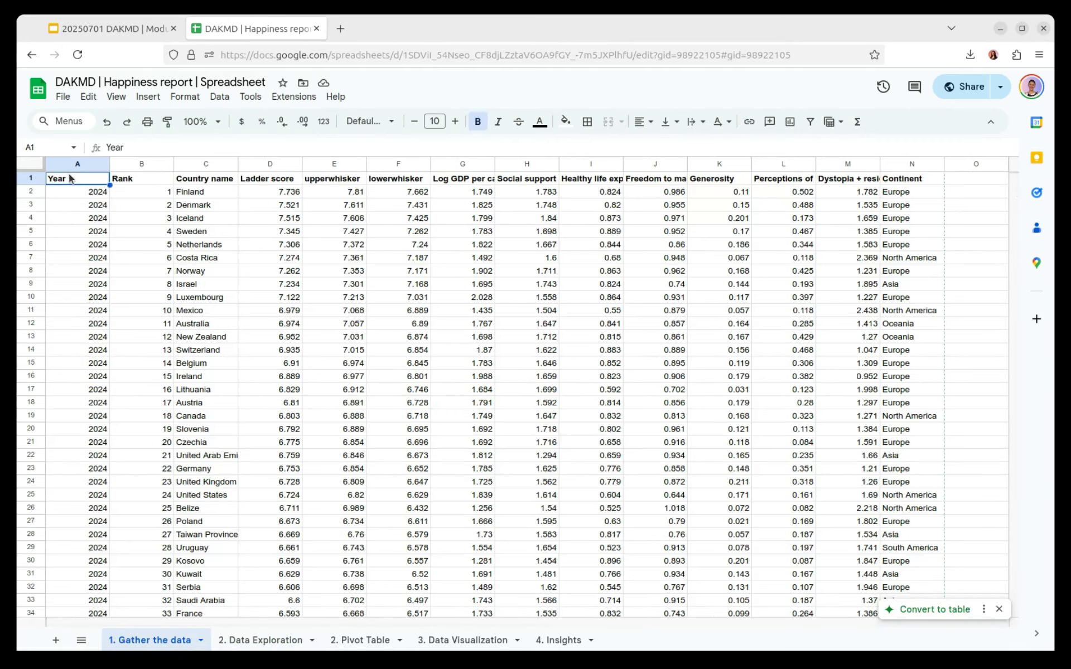
click(200, 181)
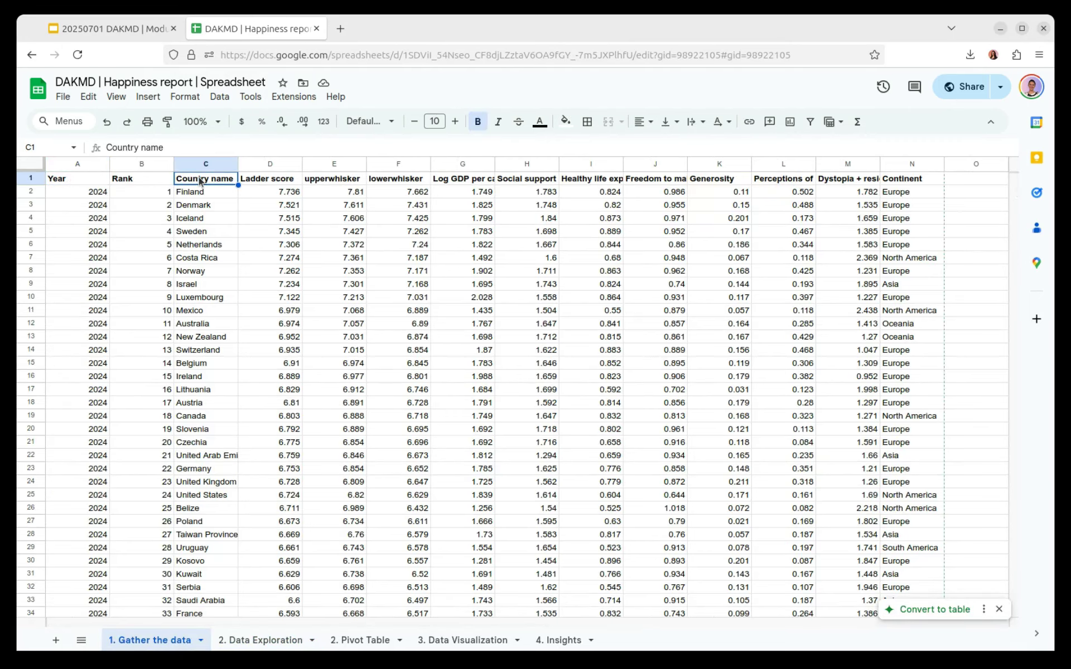
Set cell A1 of 2. Data Exploration to ='1. Gather the data'!B1 so it takes the Rank header
click(251, 641)
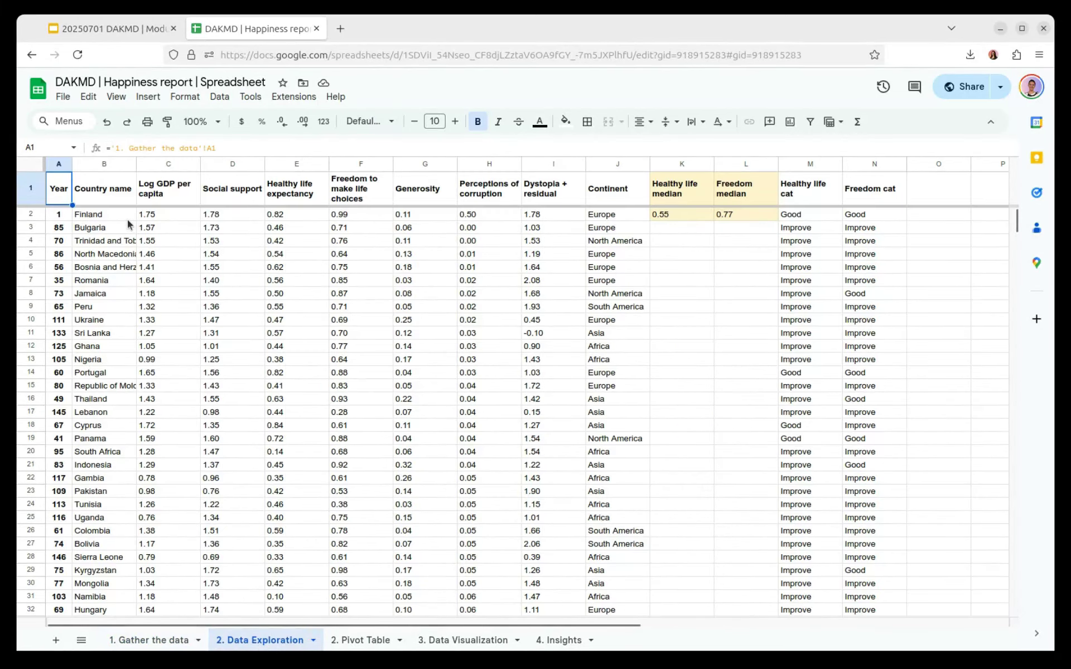
text(=)
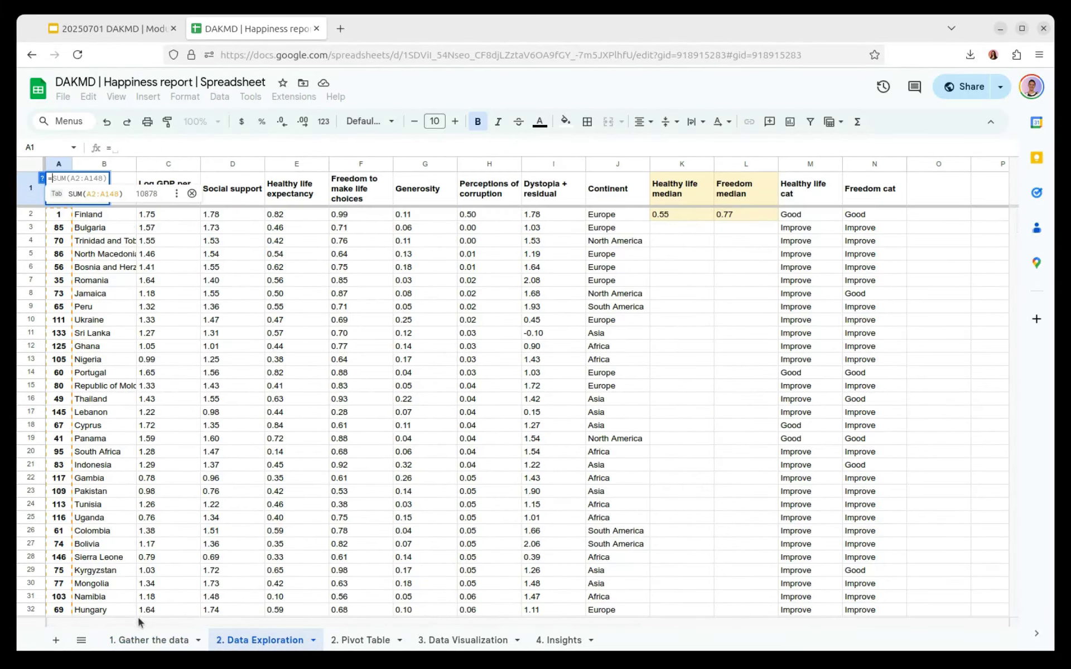
click(156, 640)
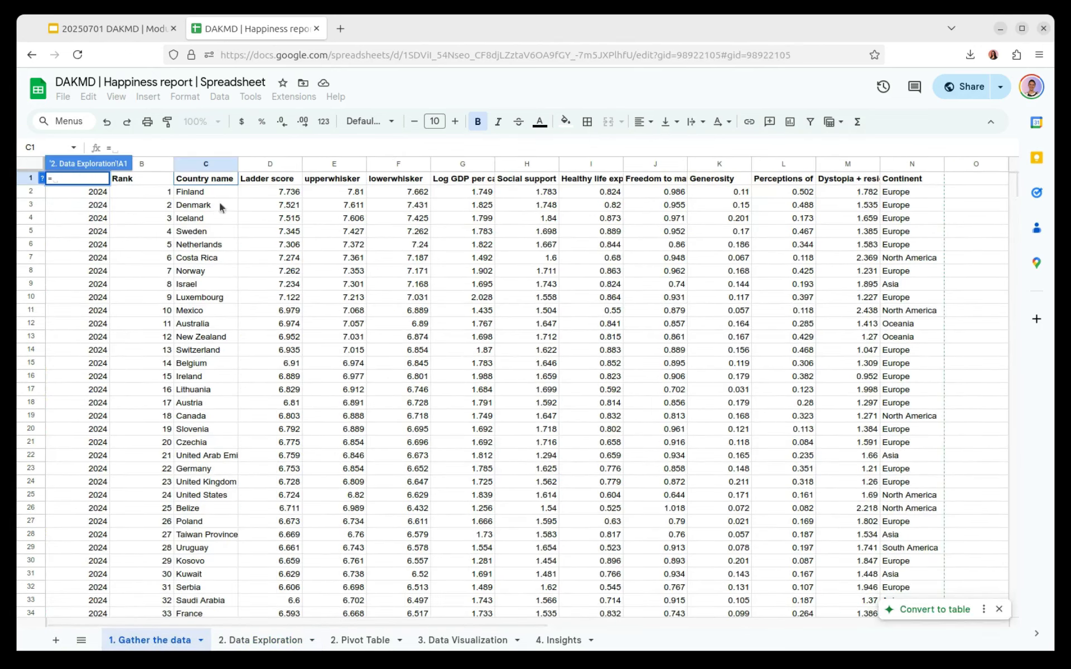
click(229, 181)
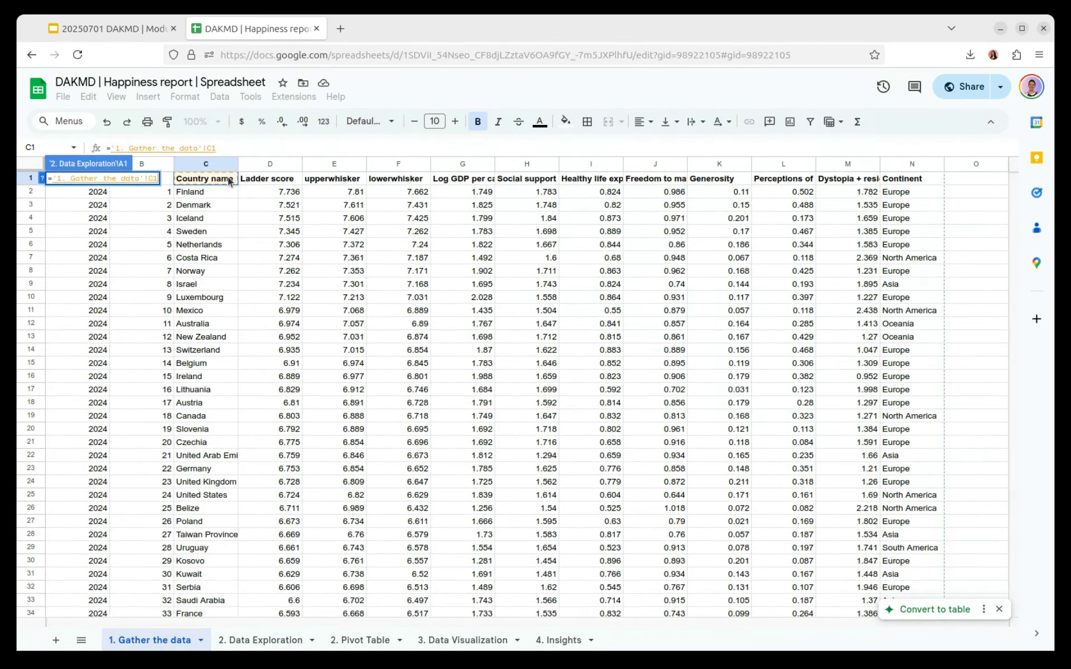
click(168, 183)
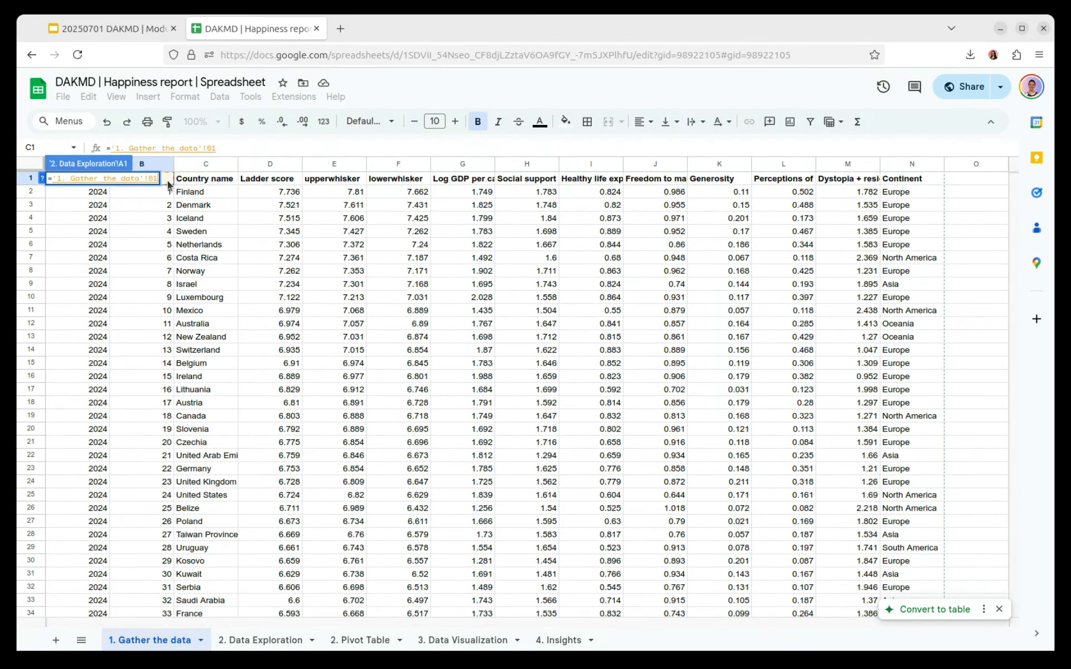
key(Return)
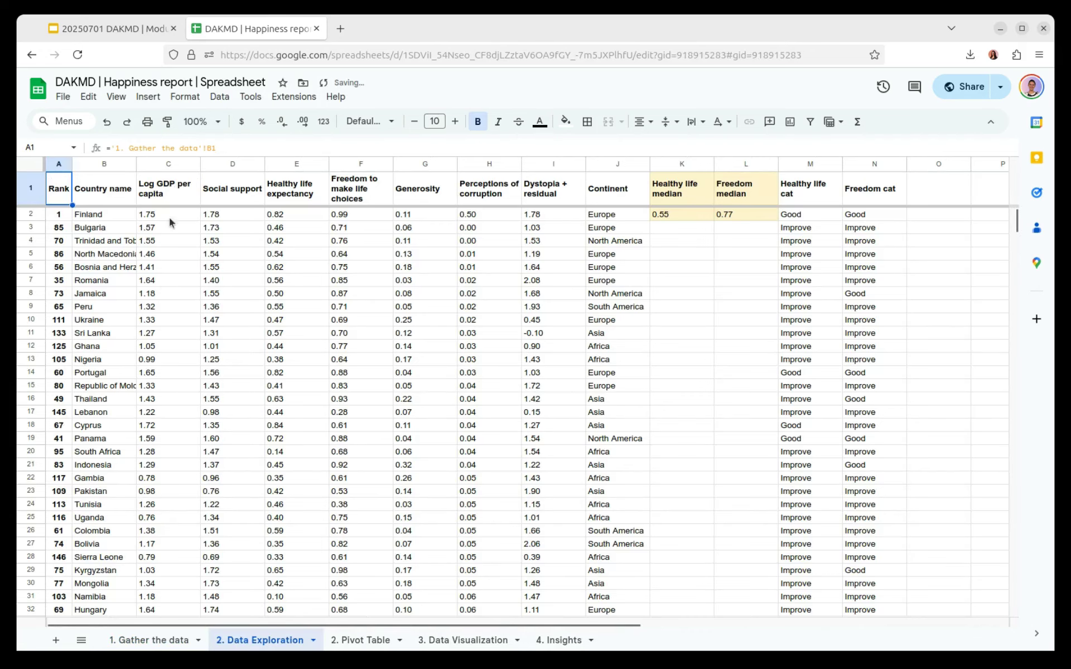
Inspect the references behind the Rank, country and Healthy life expectancy cells in 2. Data Exploration and compare them with the 1. Gather the data sheet
click(51, 167)
click(100, 282)
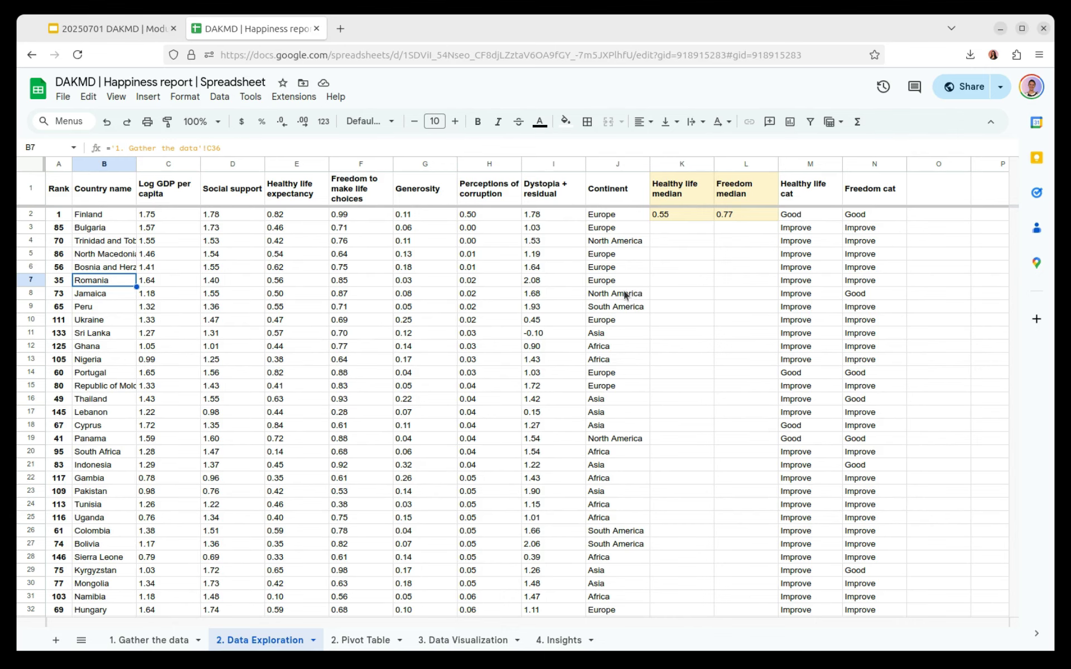
click(301, 215)
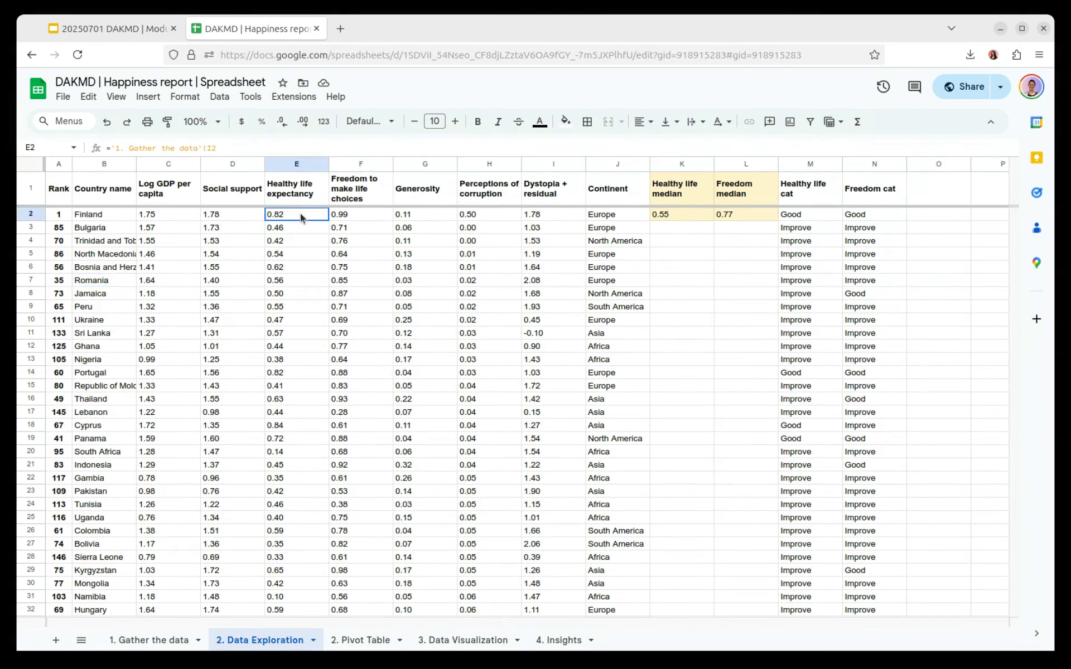
click(54, 194)
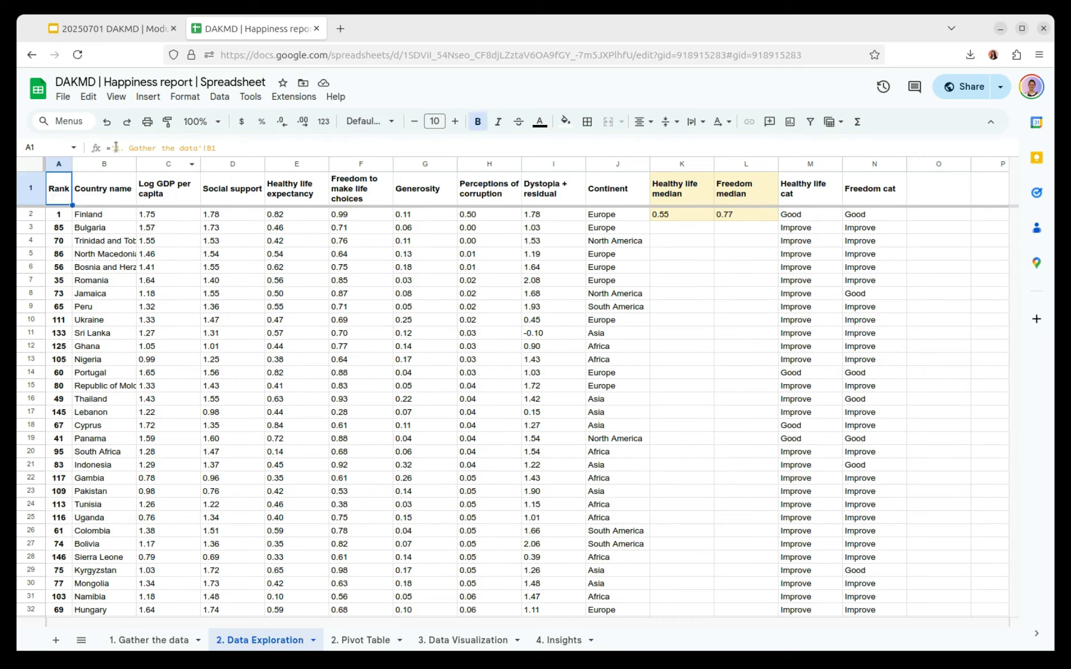
click(140, 636)
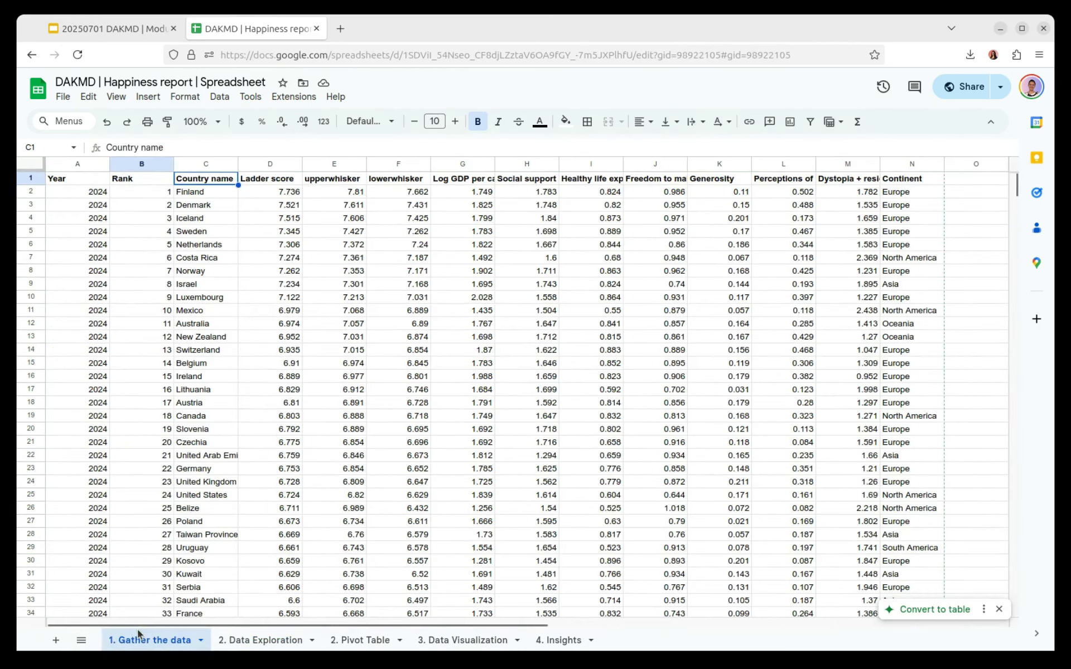
click(267, 640)
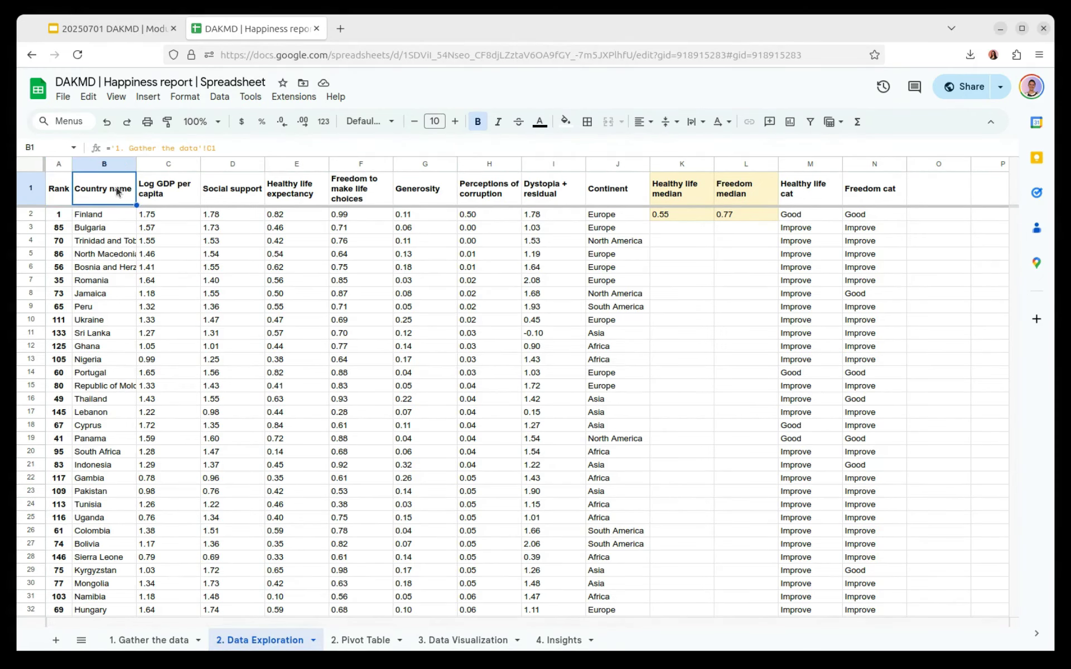
Inspect the header references and the Social support and Healthy life expectancy columns in 2. Data Exploration, comparing them with the 1. Gather the data sheet
click(171, 194)
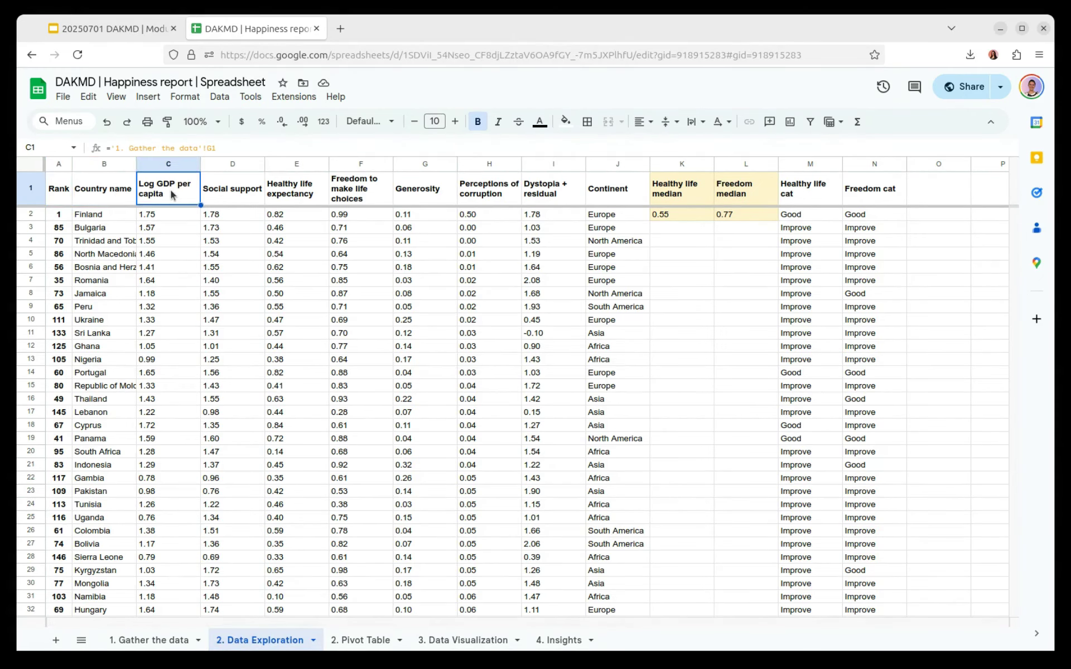
click(34, 192)
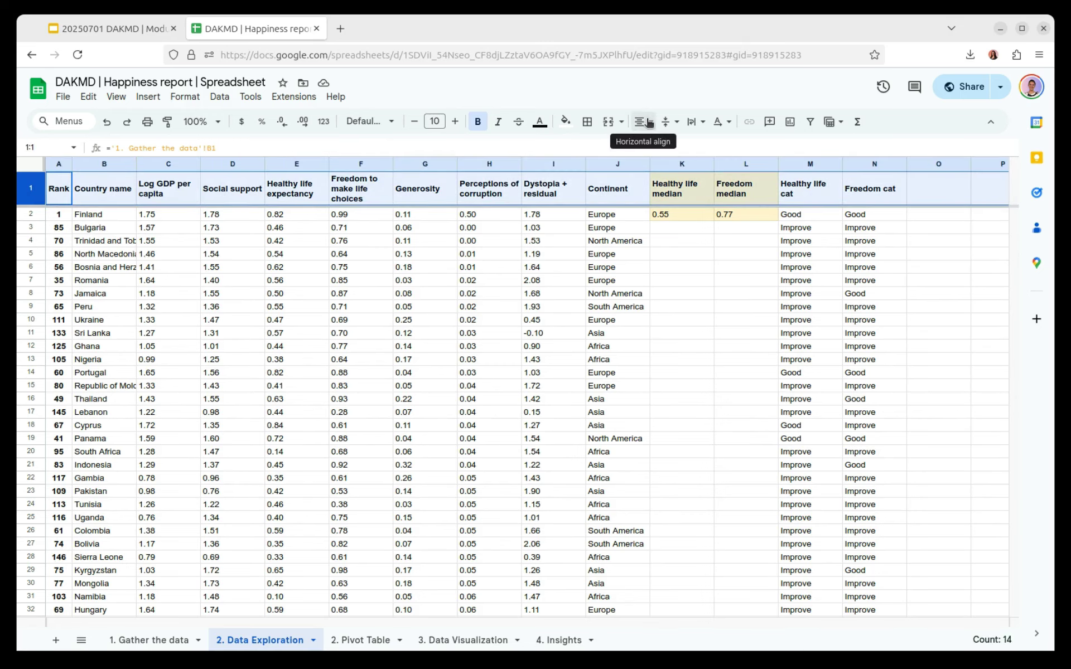
click(361, 267)
click(214, 166)
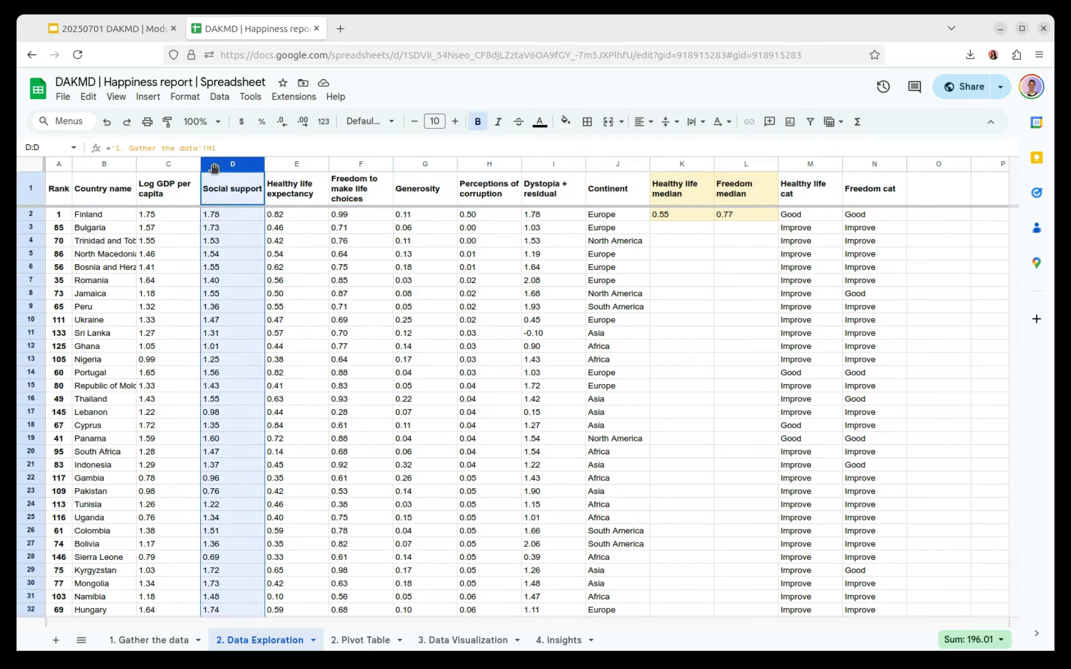
key(shift+Right)
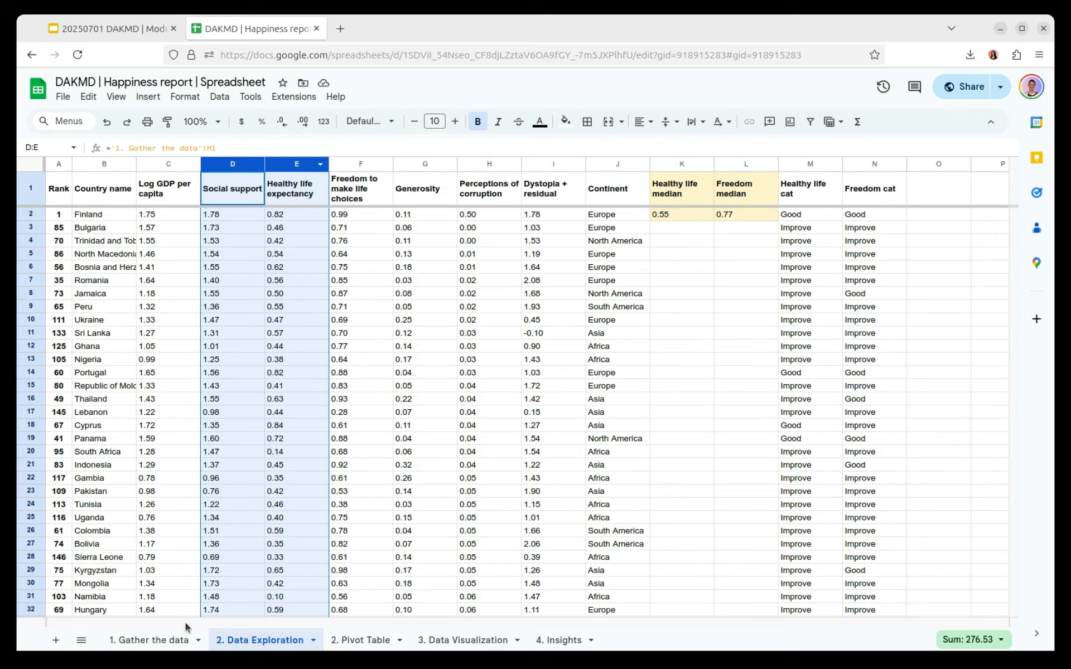
click(175, 641)
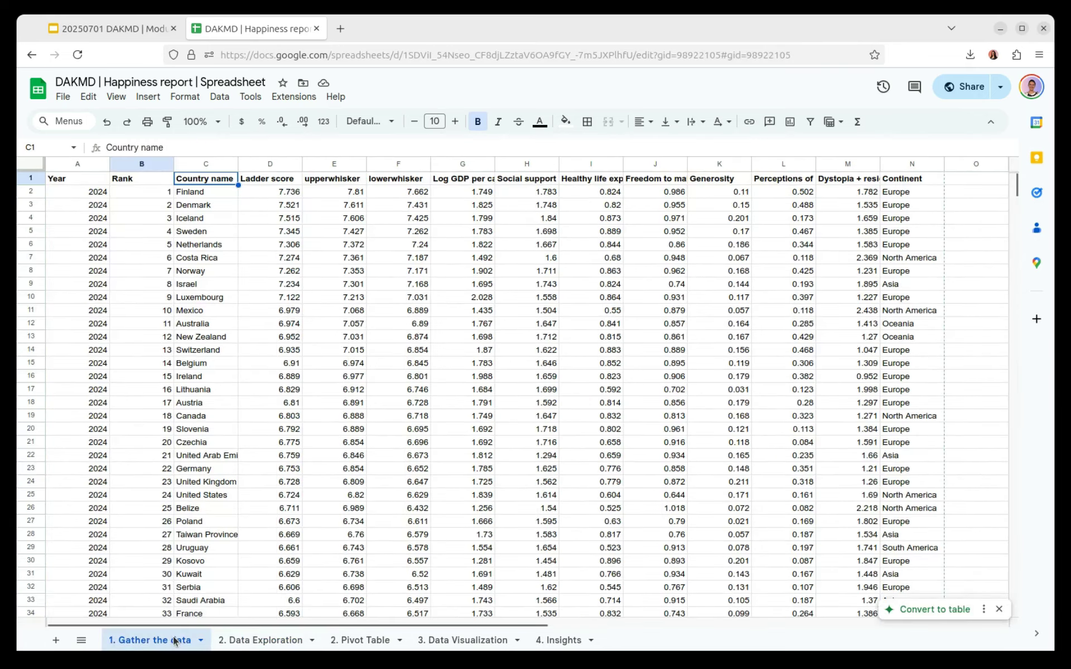
click(259, 641)
click(472, 296)
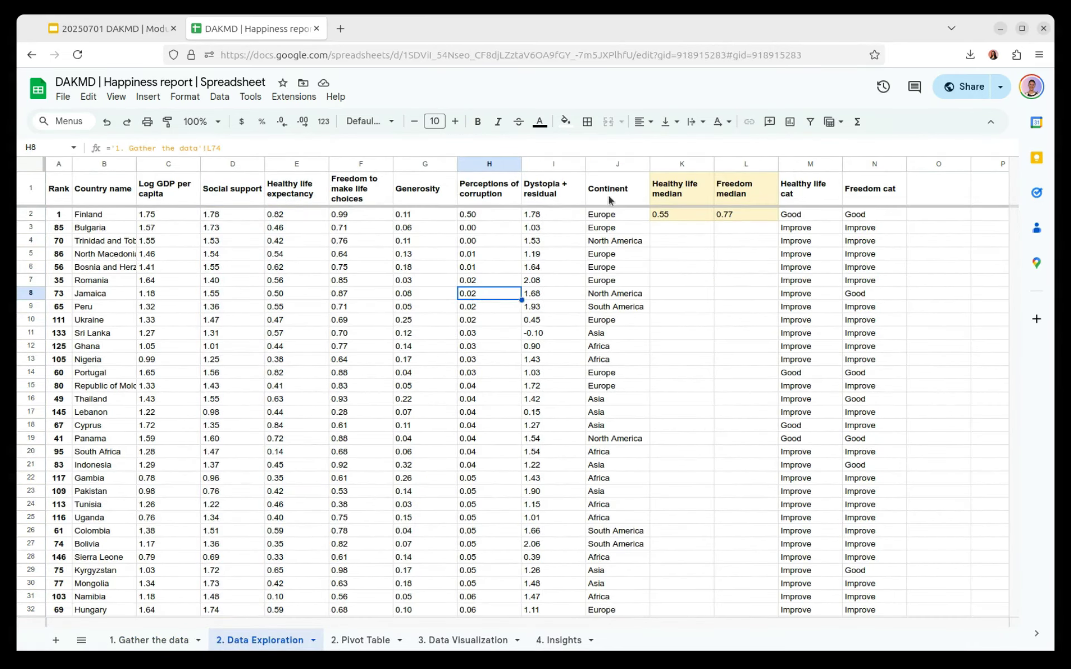
Inspect the formulas behind the Healthy life median cell K2 and the Healthy life cat cell M3
click(665, 214)
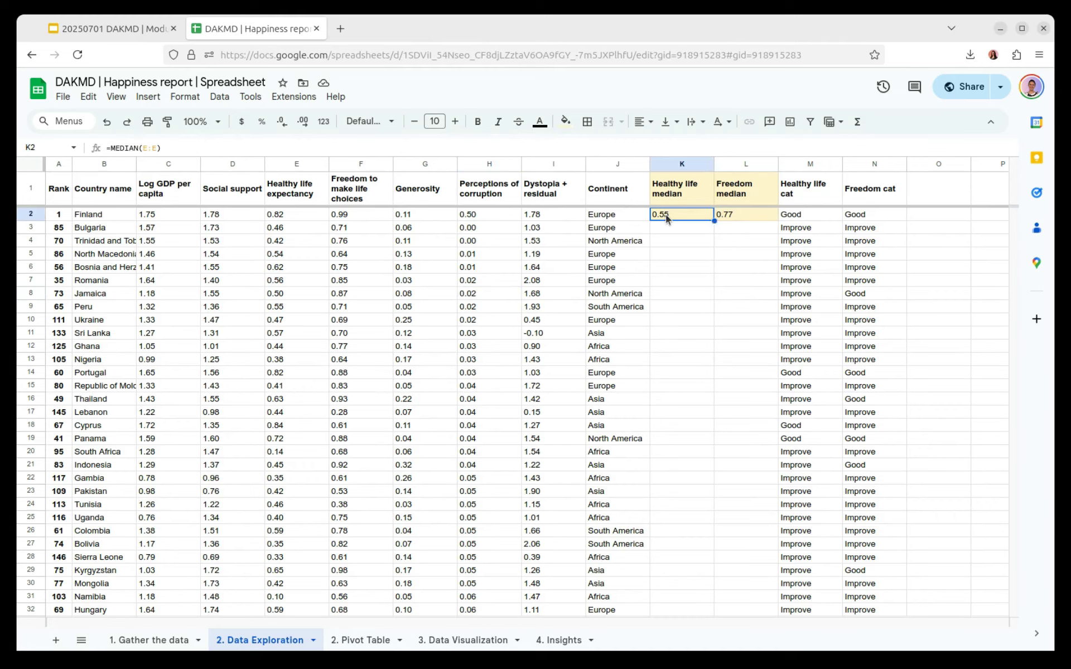
click(833, 230)
double_click(833, 230)
click(887, 229)
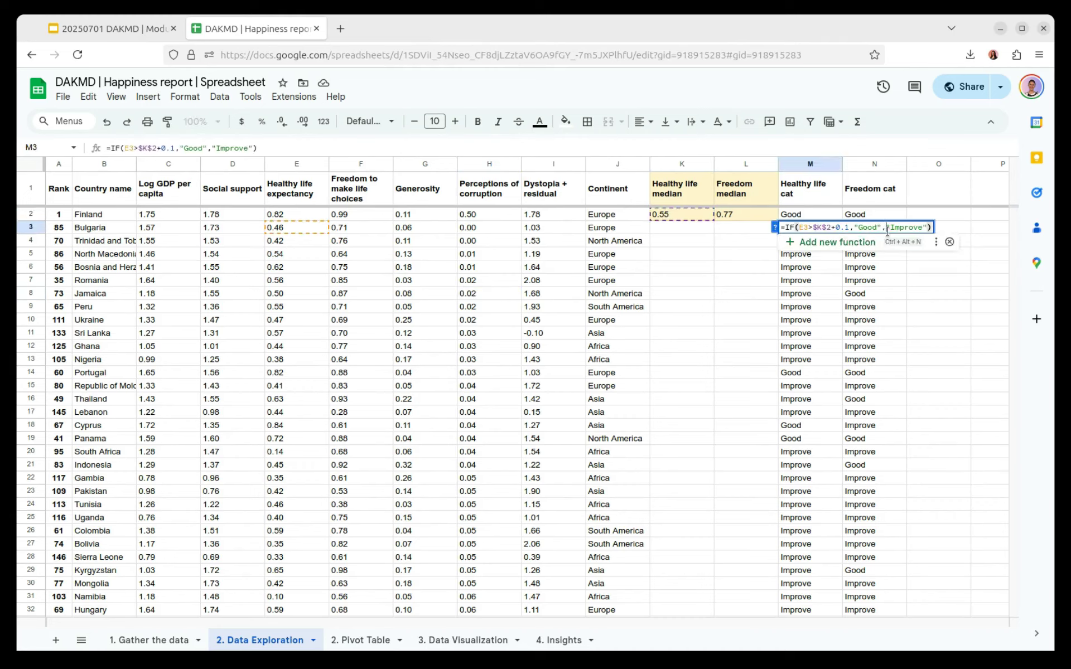
click(833, 200)
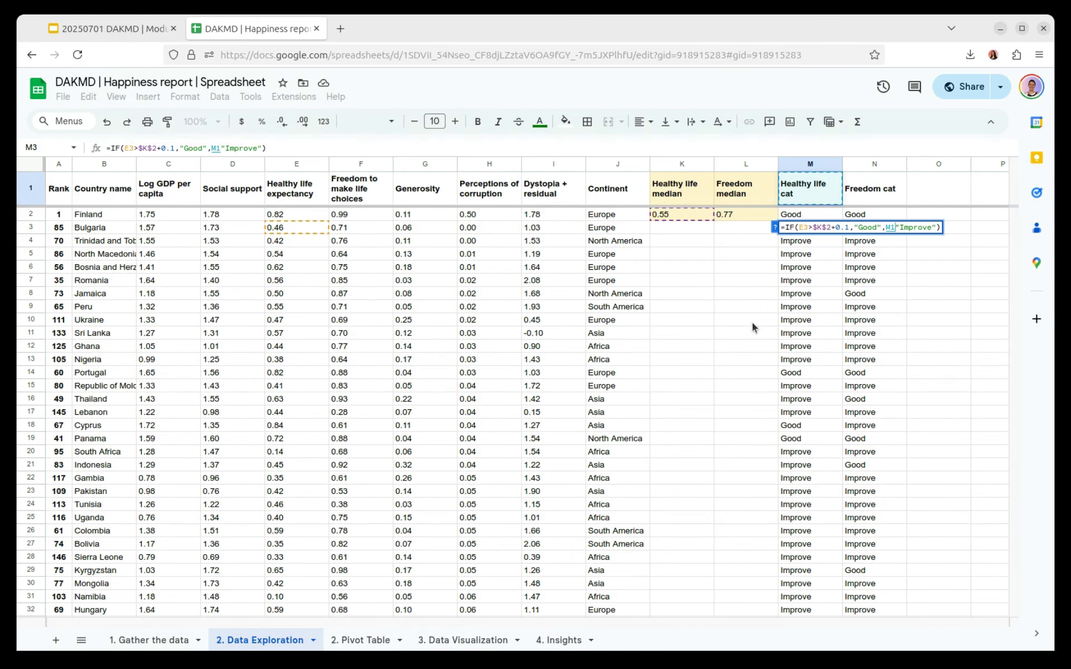
click(703, 361)
key(BackSpace)
key(BackSpace)
key(BackSpace)
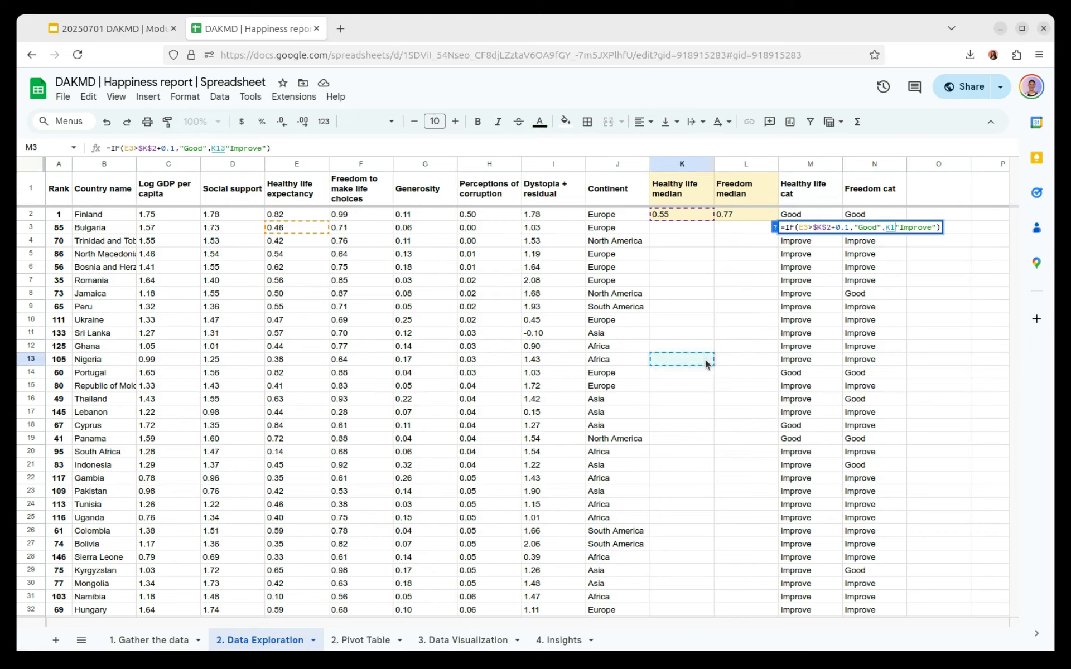
key(Return)
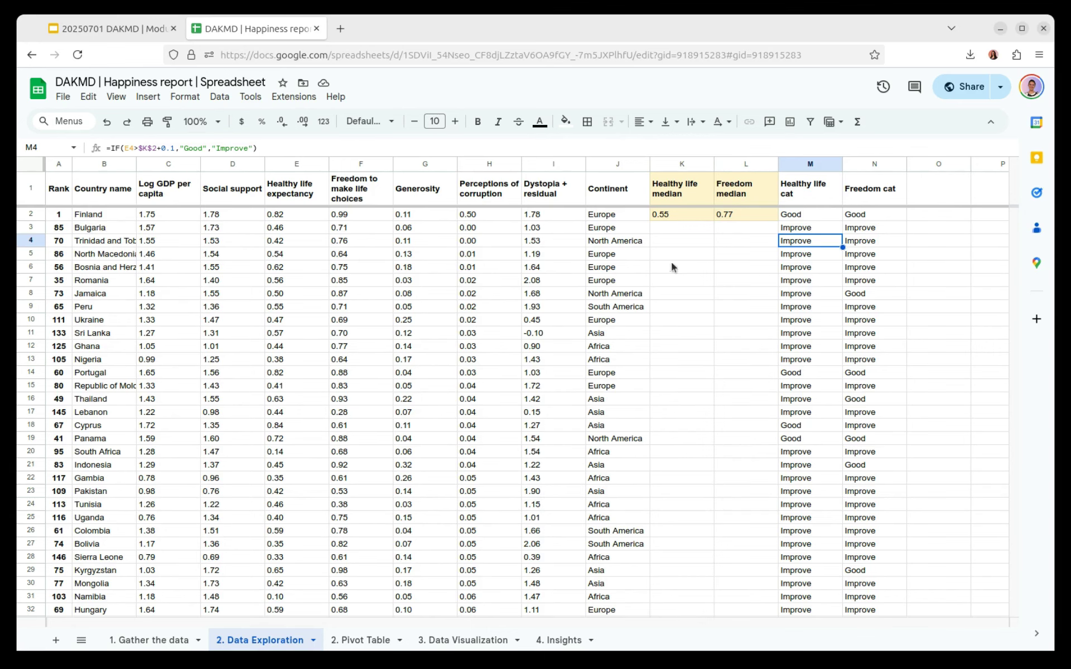
Review the Healthy life median, Freedom median and Healthy life cat columns in 2. Data Exploration
click(663, 217)
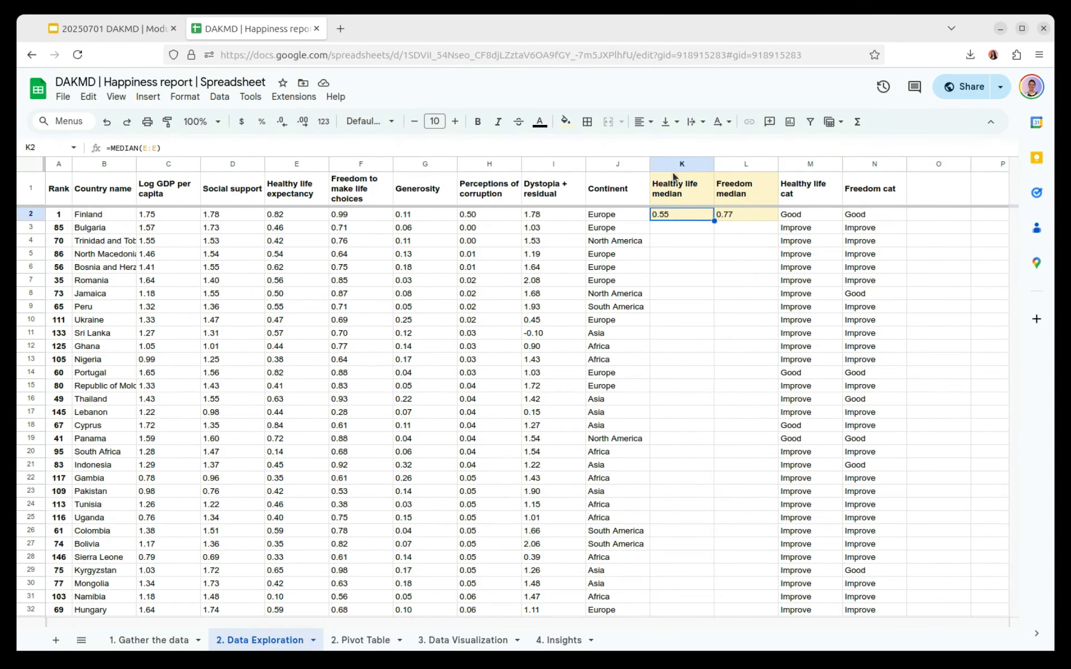
click(675, 165)
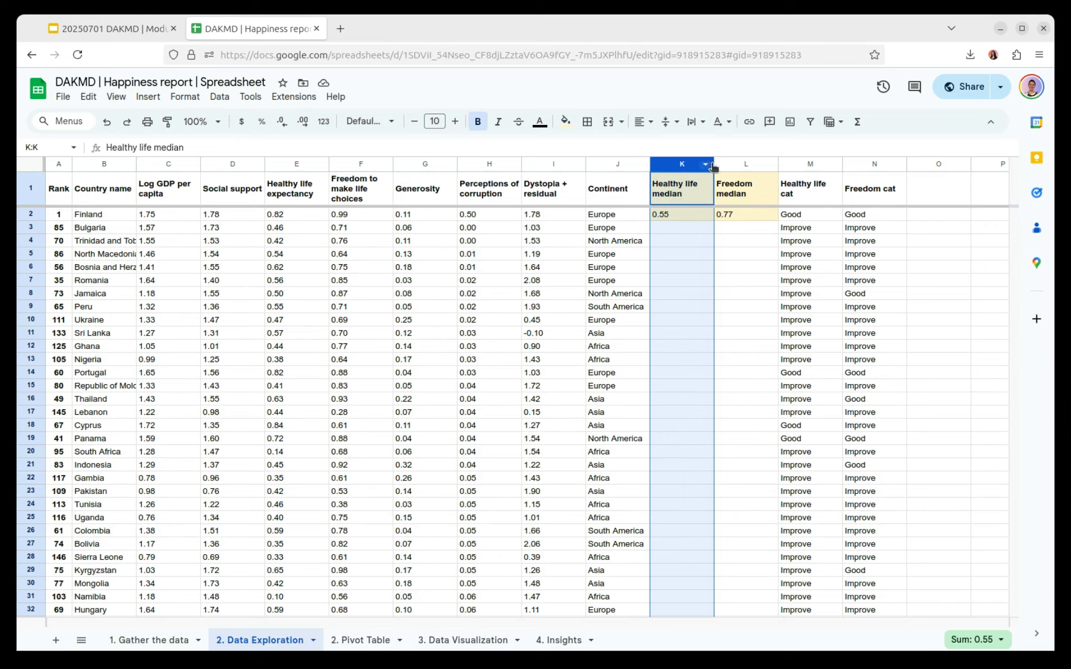
click(734, 165)
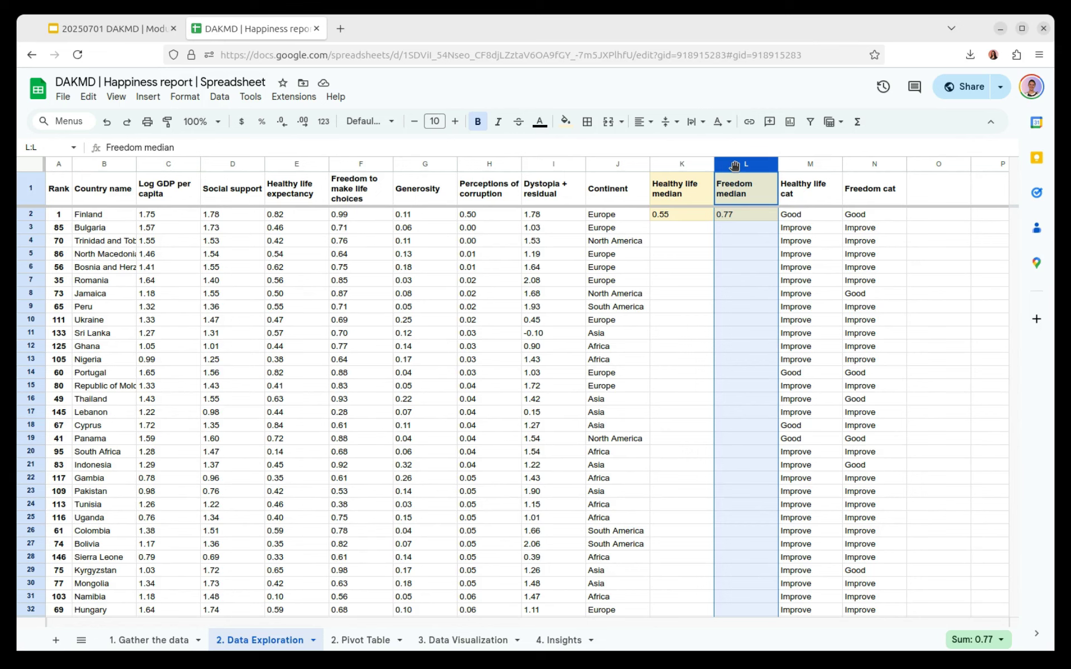
click(798, 164)
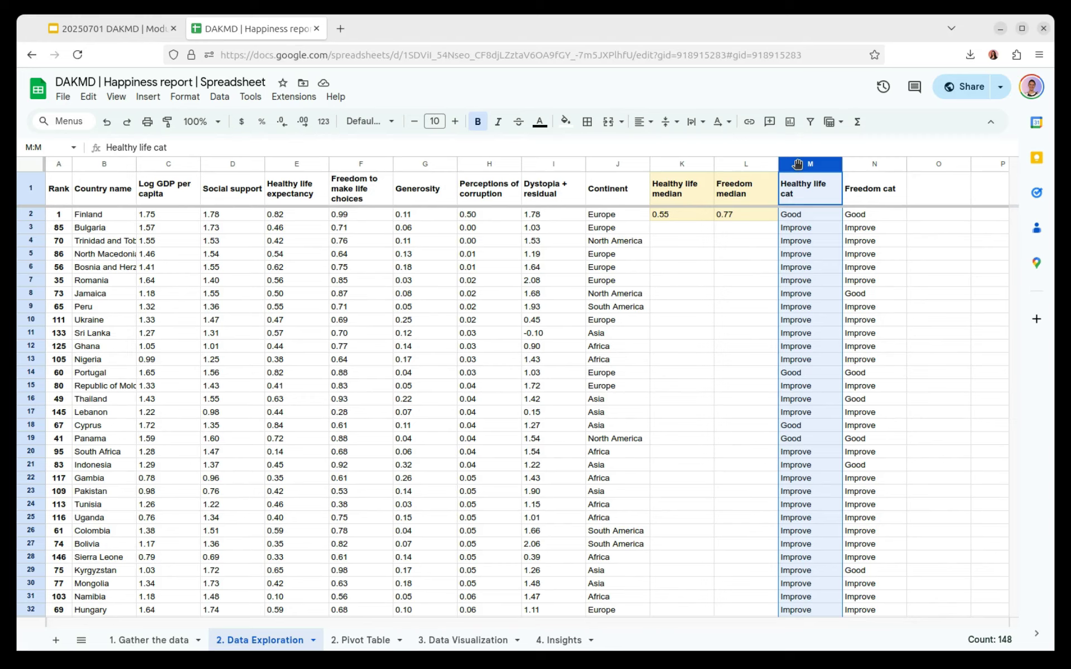
Examine the MEDIAN formula in K2 and the IF formula in M2, including the cells they reference, leaving both formulas as they are
click(679, 215)
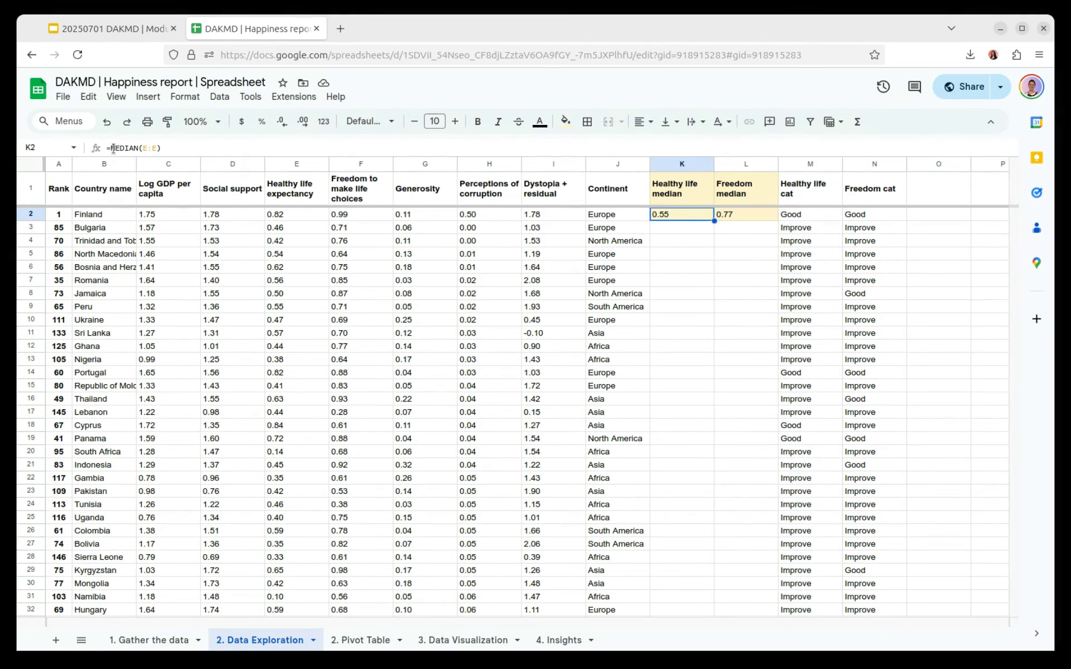
click(143, 148)
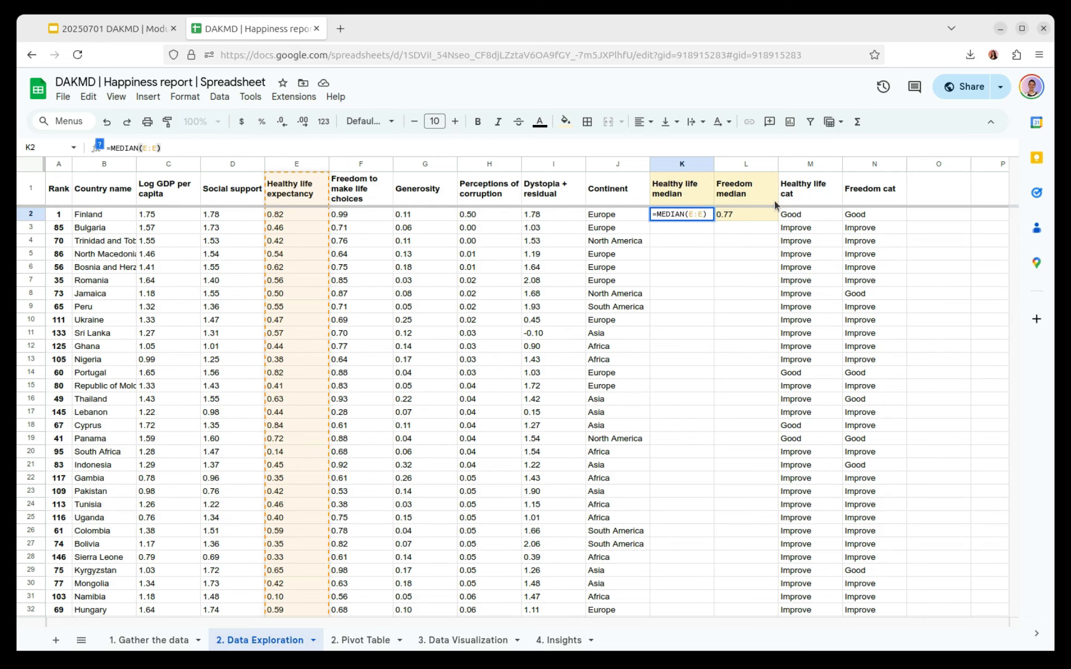
click(794, 217)
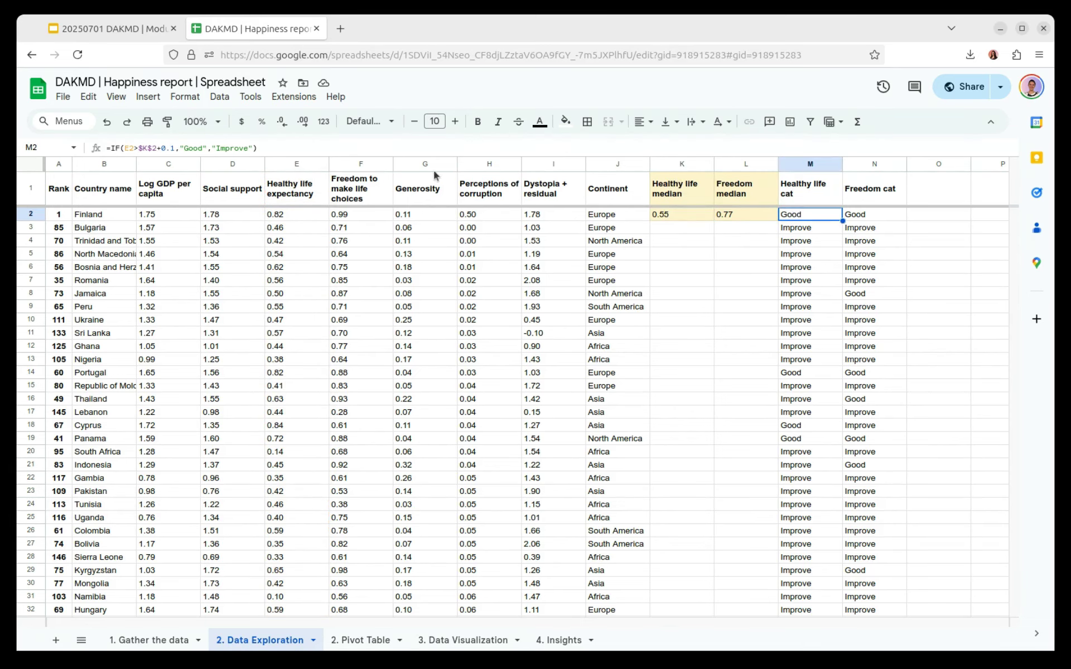
click(316, 147)
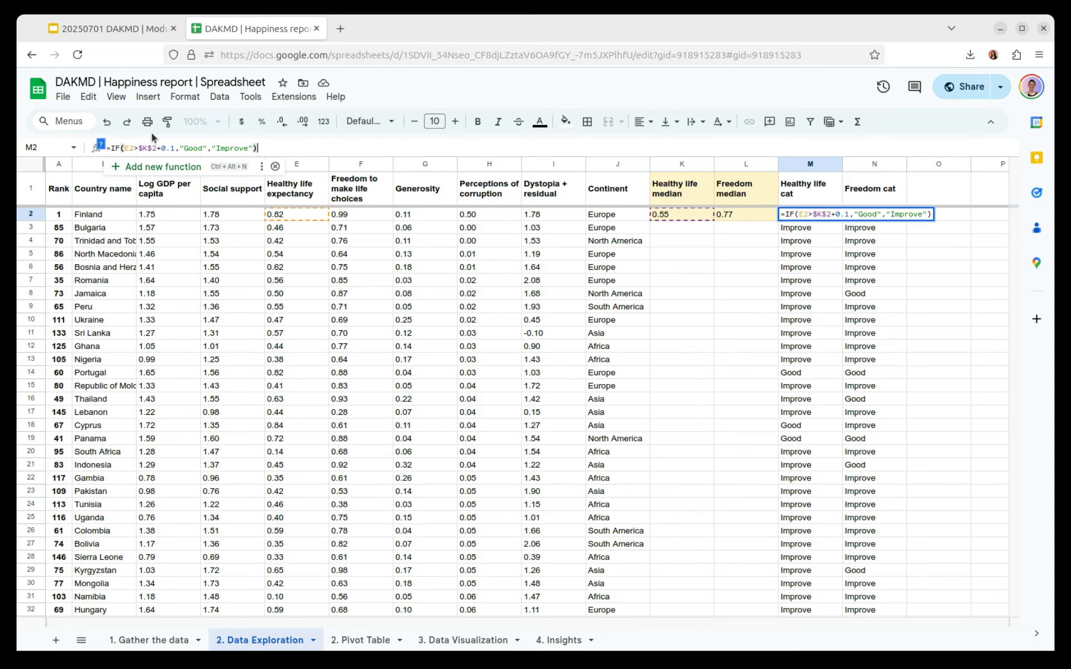
click(119, 148)
click(739, 310)
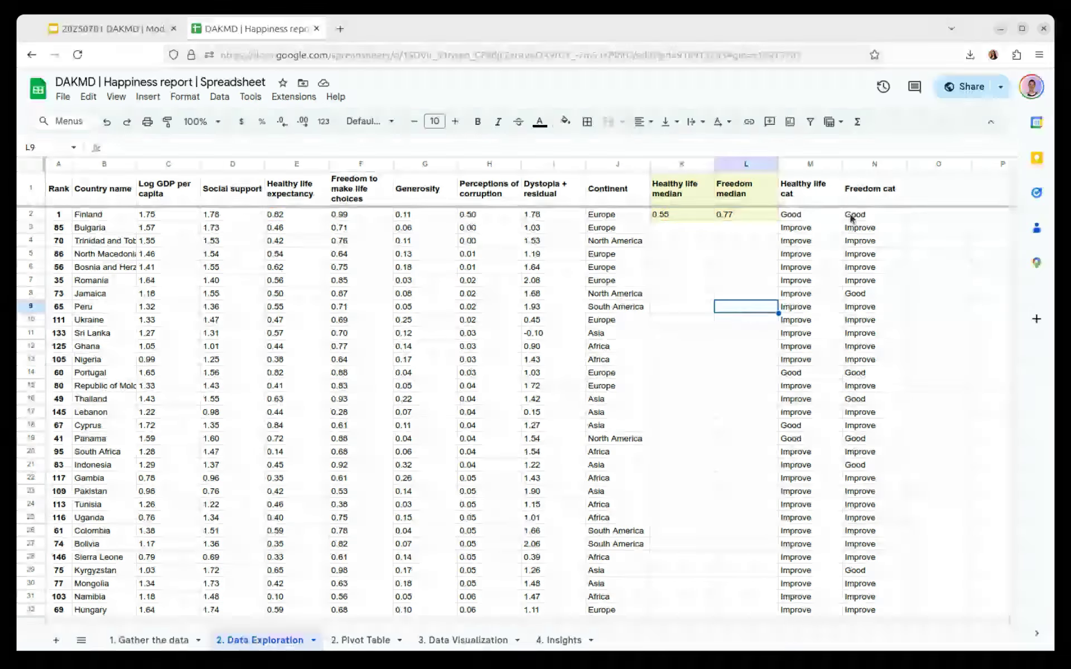
Try filling the Healthy life cat formula from M2 down to M6, and undo the fill
click(832, 215)
drag(843, 221, 838, 265)
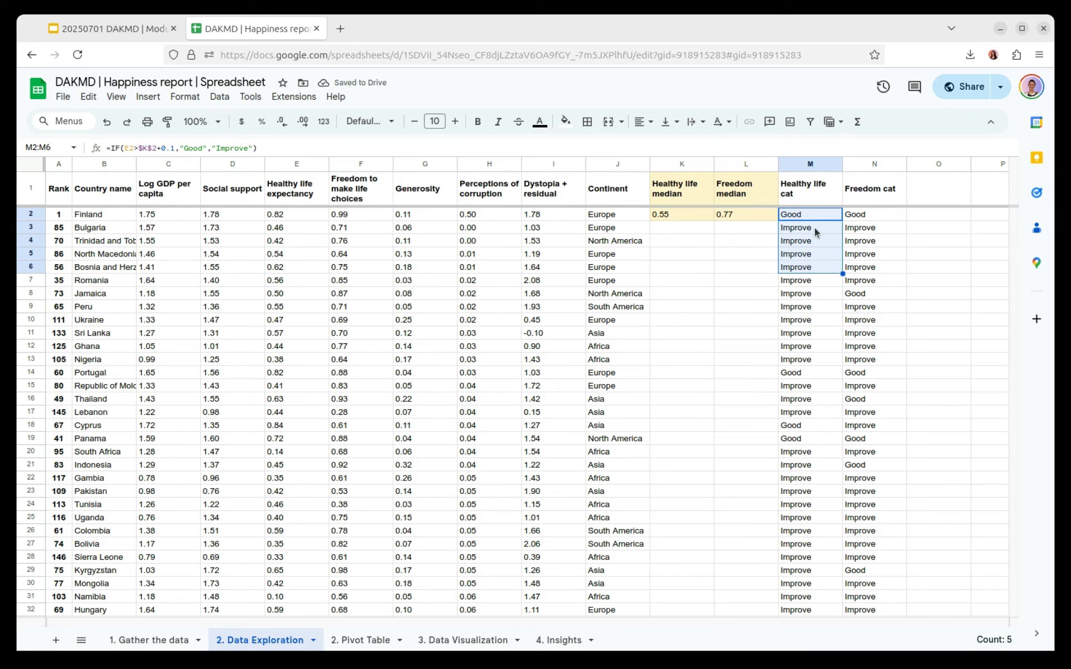
key(ctrl+z)
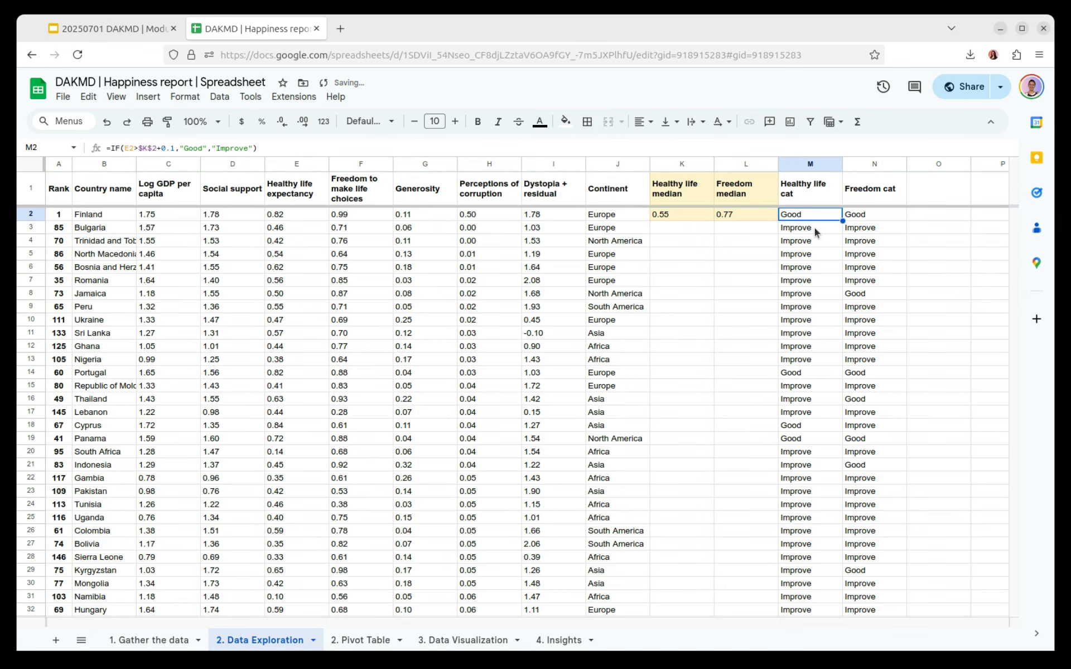
Check which cells the Healthy life cat formulas in M3 and M14 reference, and look over the Freedom cat column
click(814, 227)
double_click(812, 226)
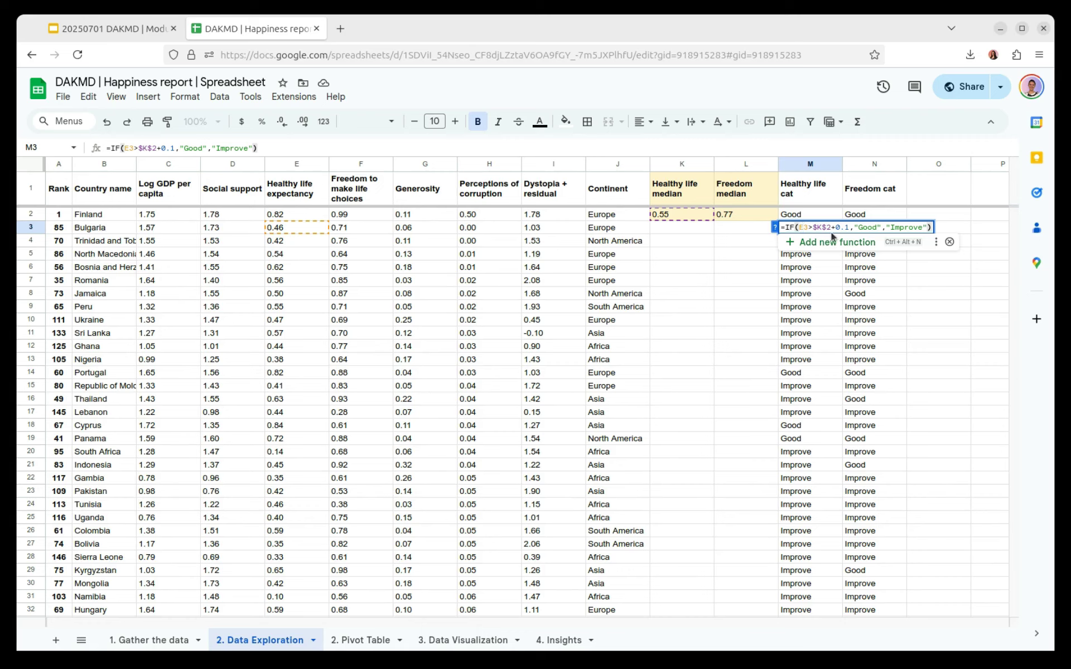
click(792, 377)
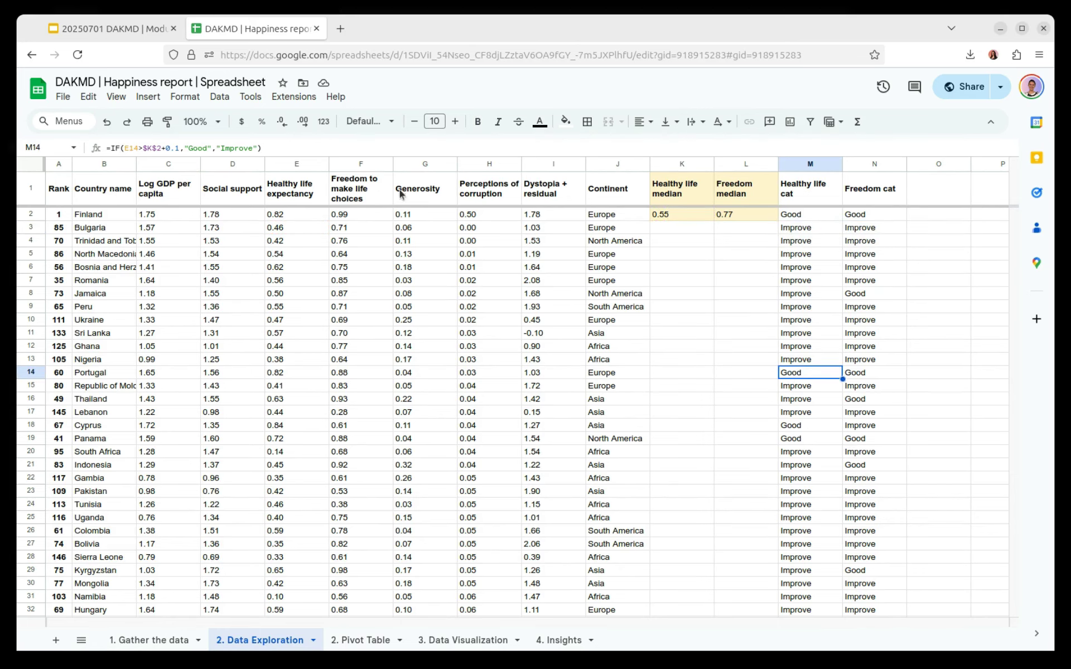
double_click(792, 374)
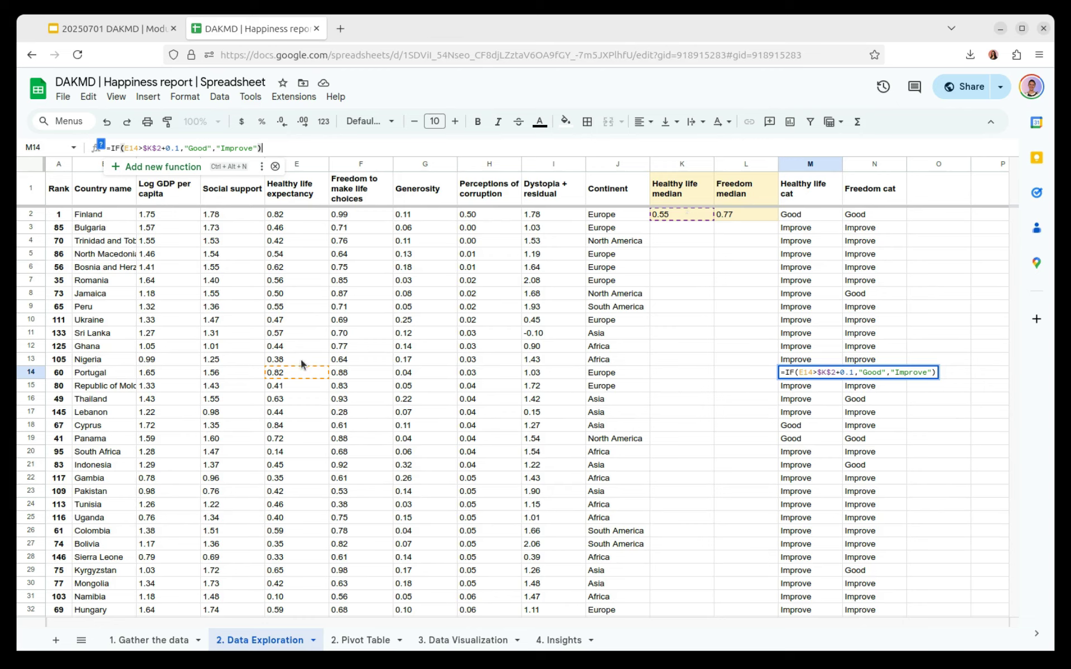
click(742, 298)
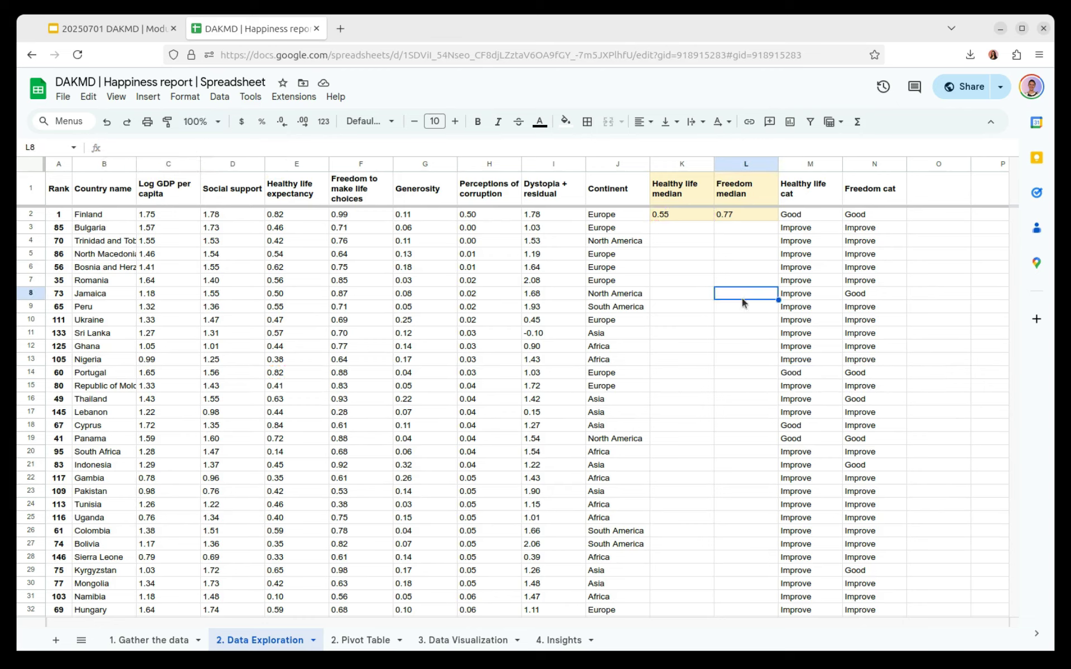
click(862, 164)
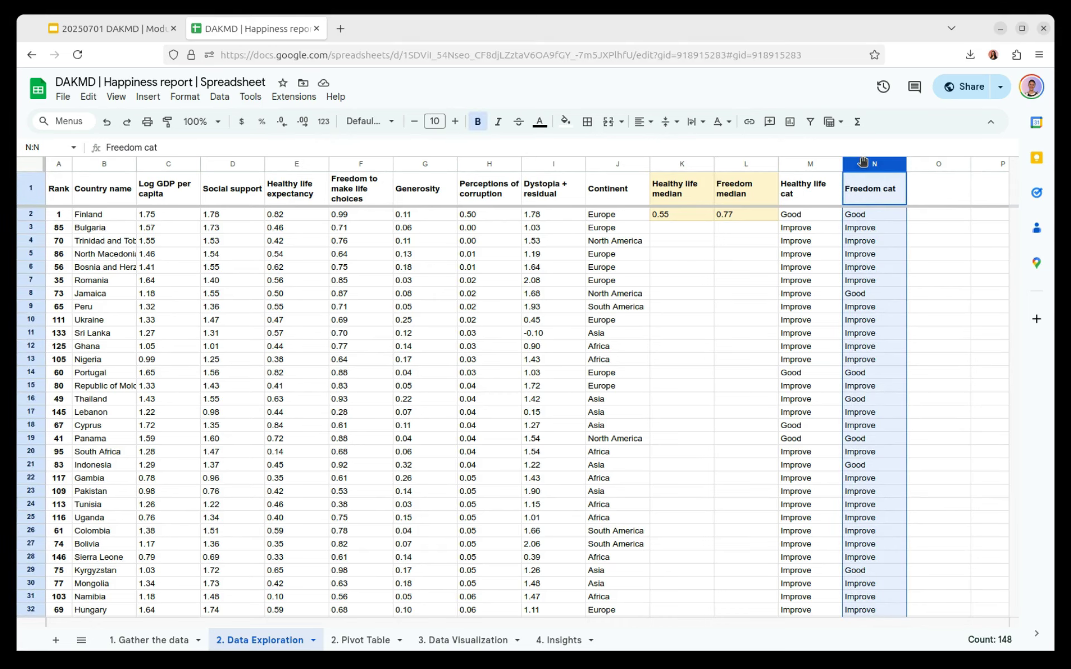
Switch to the Google Slides presentation, view the Data Exploration slide about the pivot table, and return to the Happiness report spreadsheet
click(128, 29)
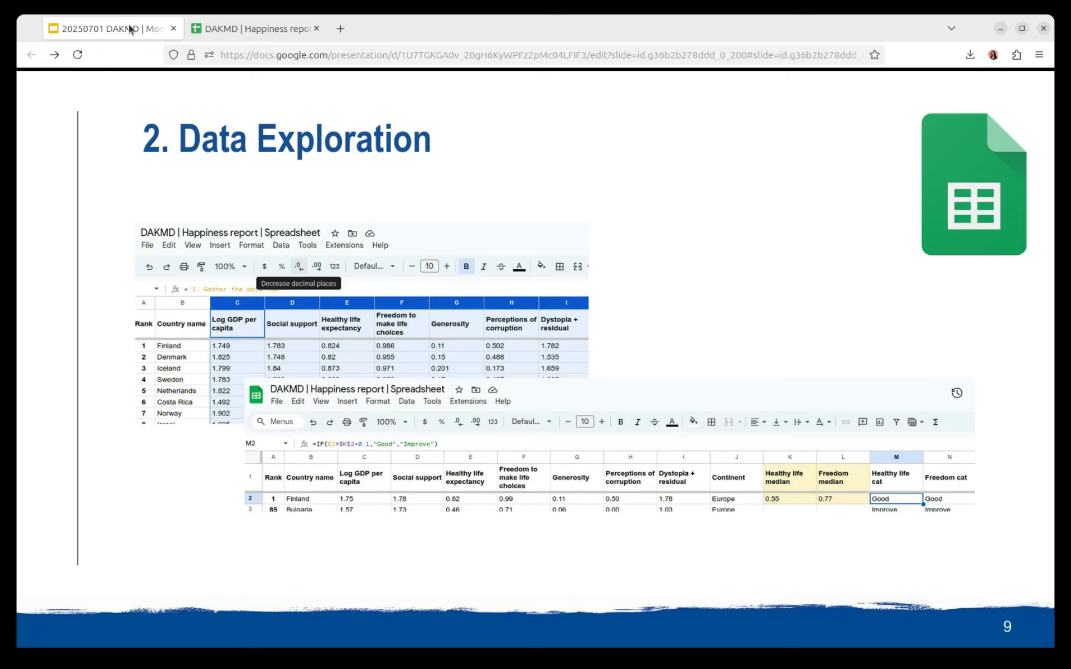
key(Right)
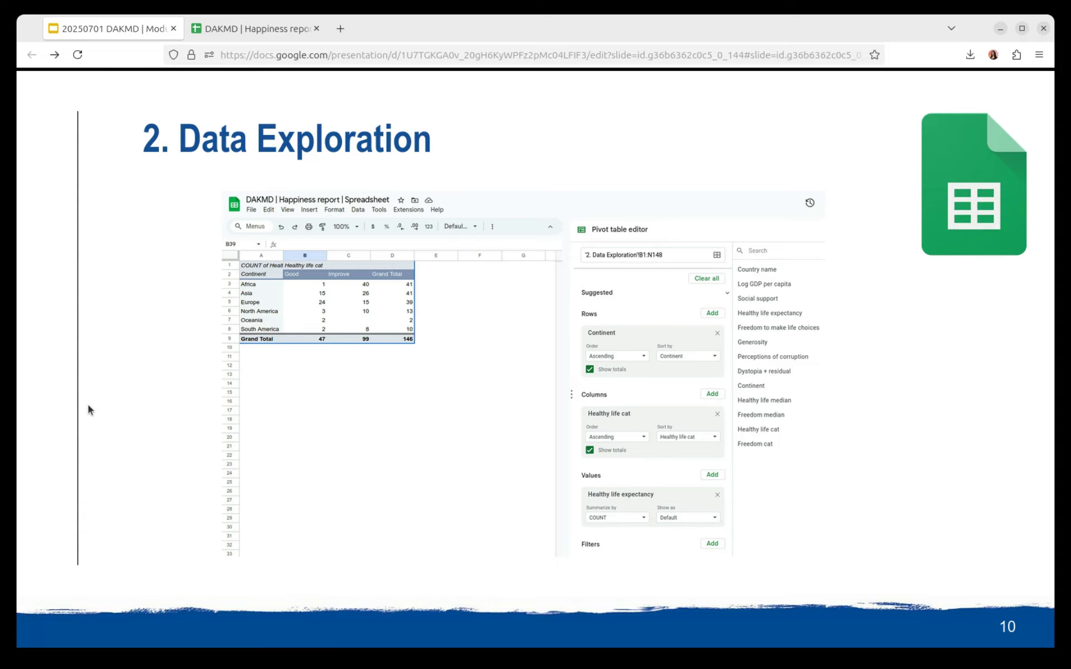
click(237, 35)
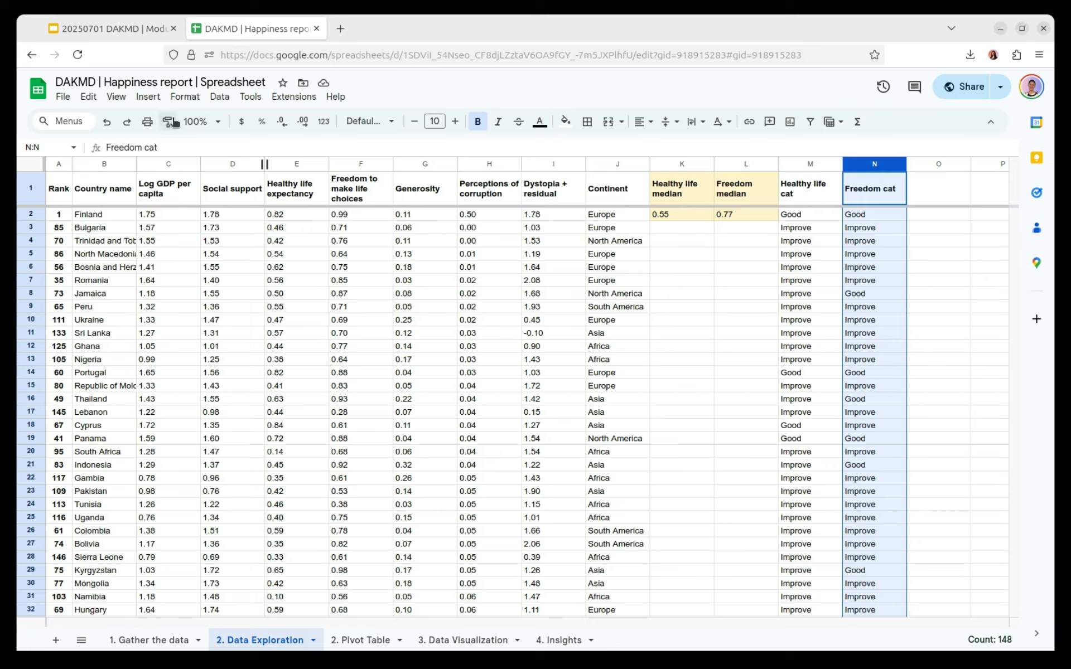
click(147, 98)
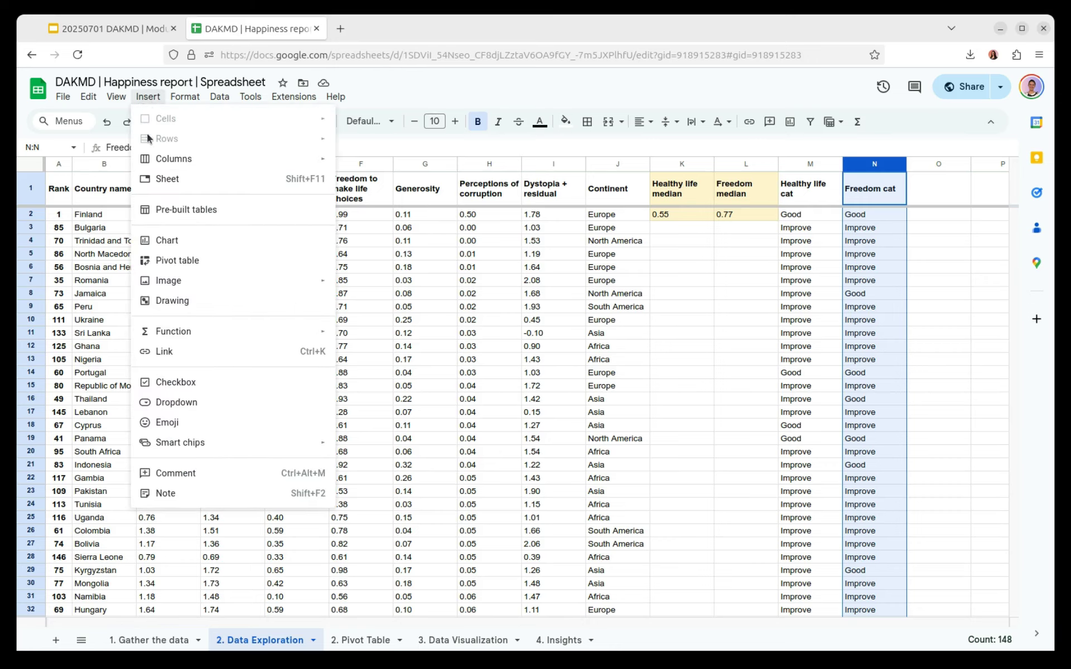
click(173, 260)
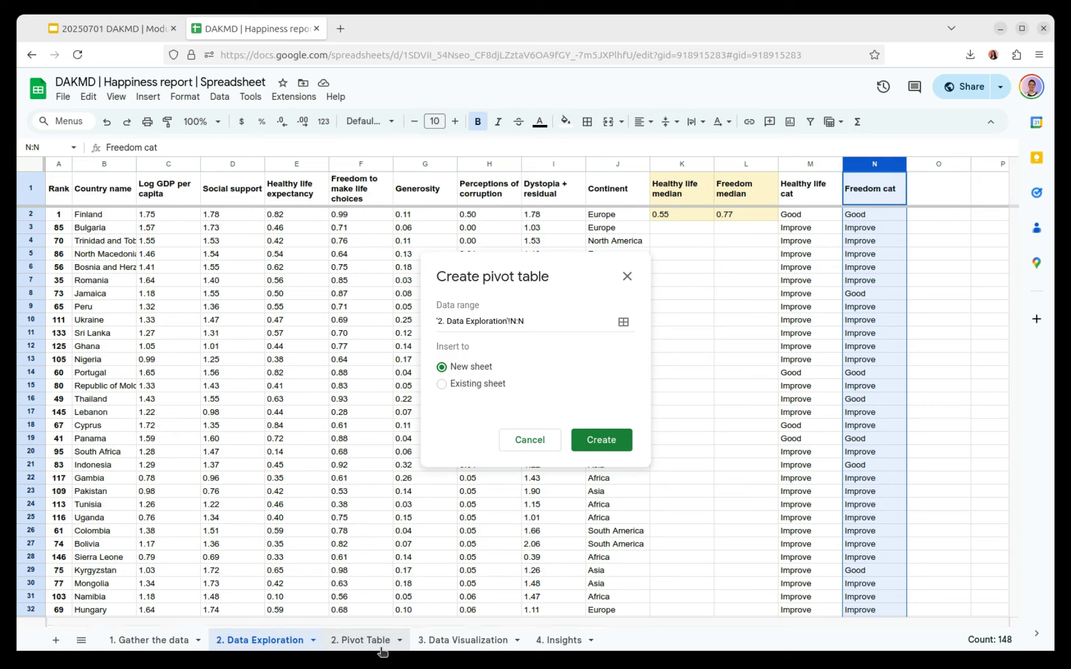
click(629, 277)
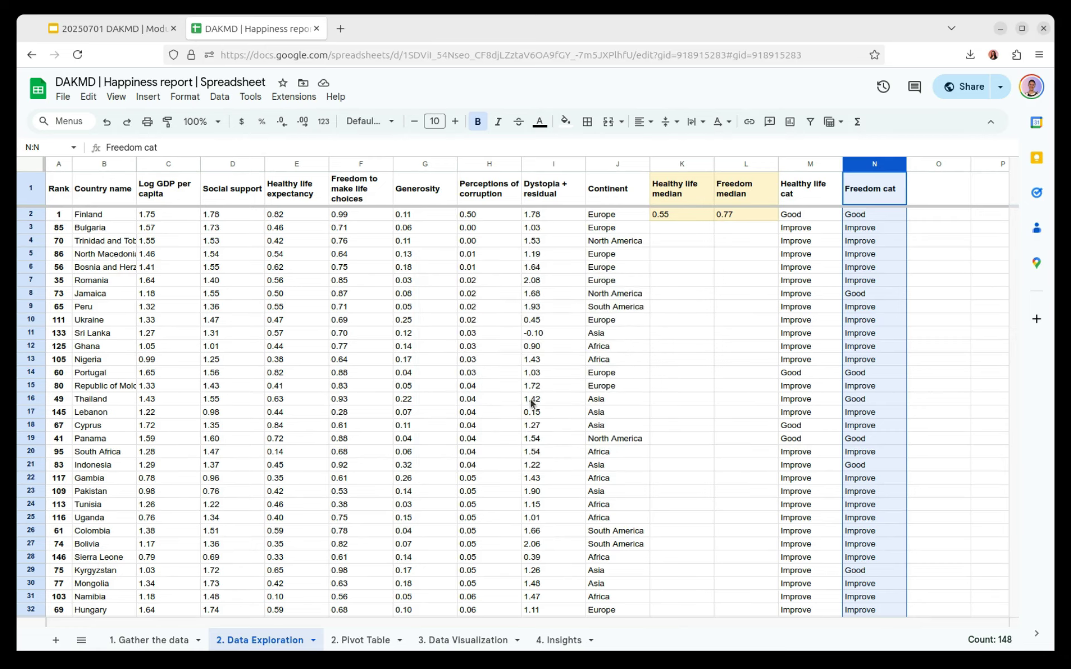
Open the existing pivot table on the 2. Pivot Table sheet in its editor to view its rows, columns and values
click(375, 640)
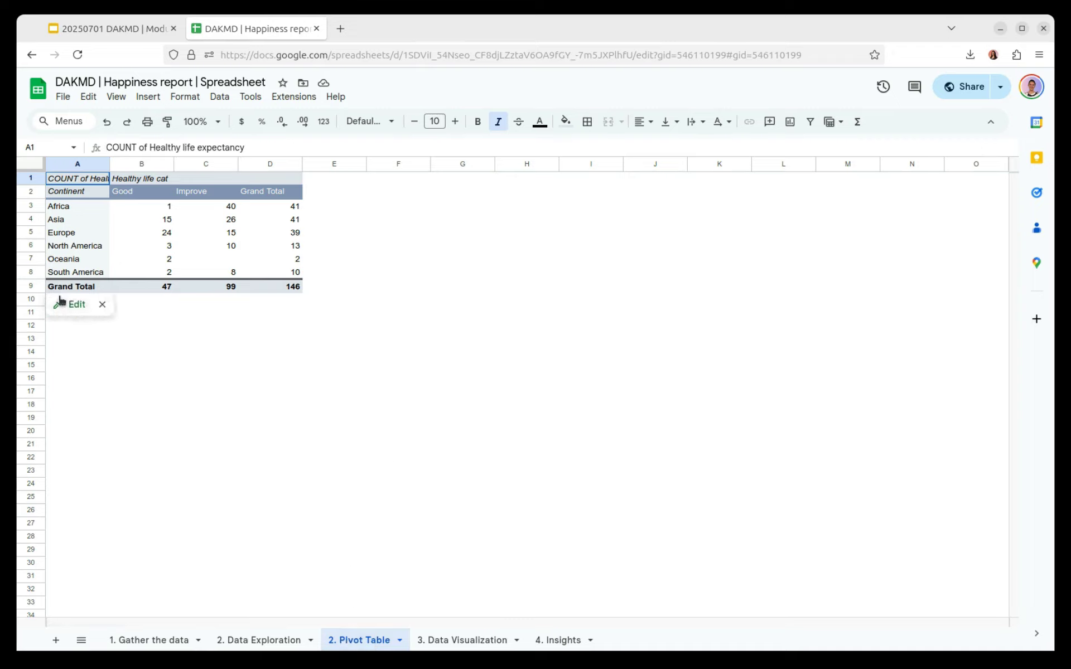
click(66, 307)
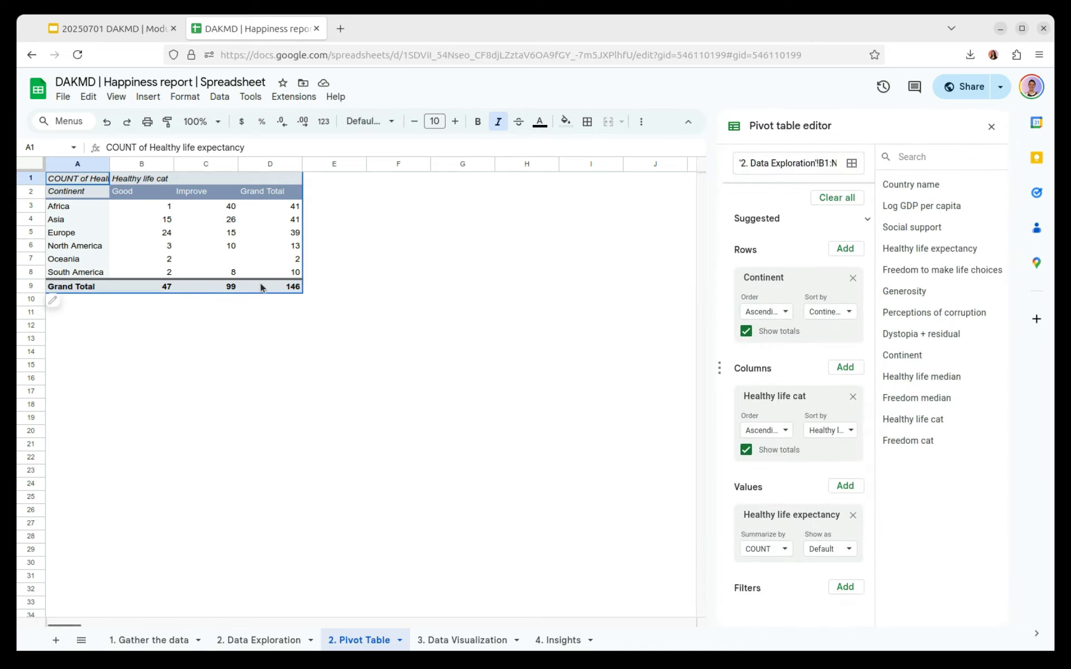
Go through the continent rows of the pivot table one by one, from Africa to South America
mouse_move(54, 307)
click(35, 209)
key(Down)
key(Down)
key(Down)
key(Down)
key(Down)
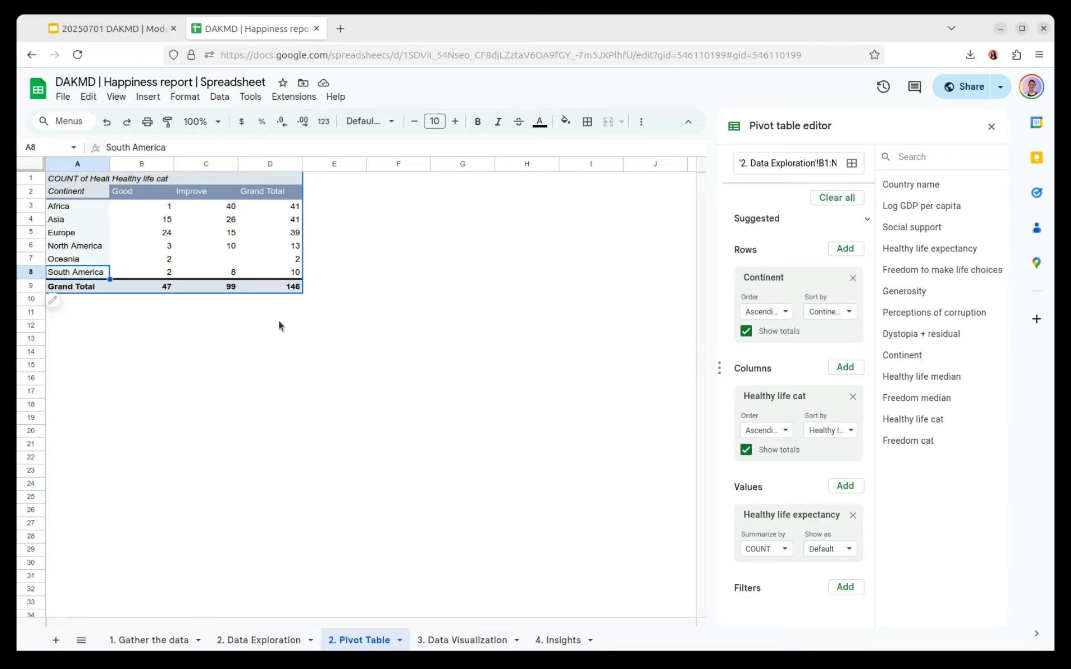
Examine the pivot table's category headers and Grand Total column, and highlight the counts in B3:D8
click(213, 189)
click(277, 187)
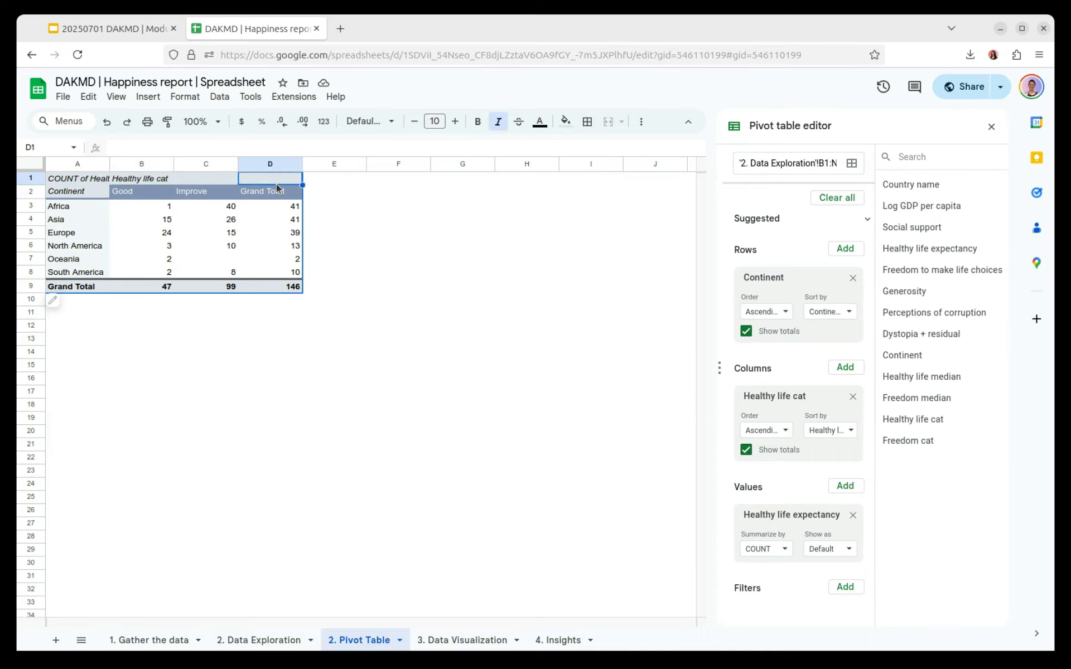
click(289, 211)
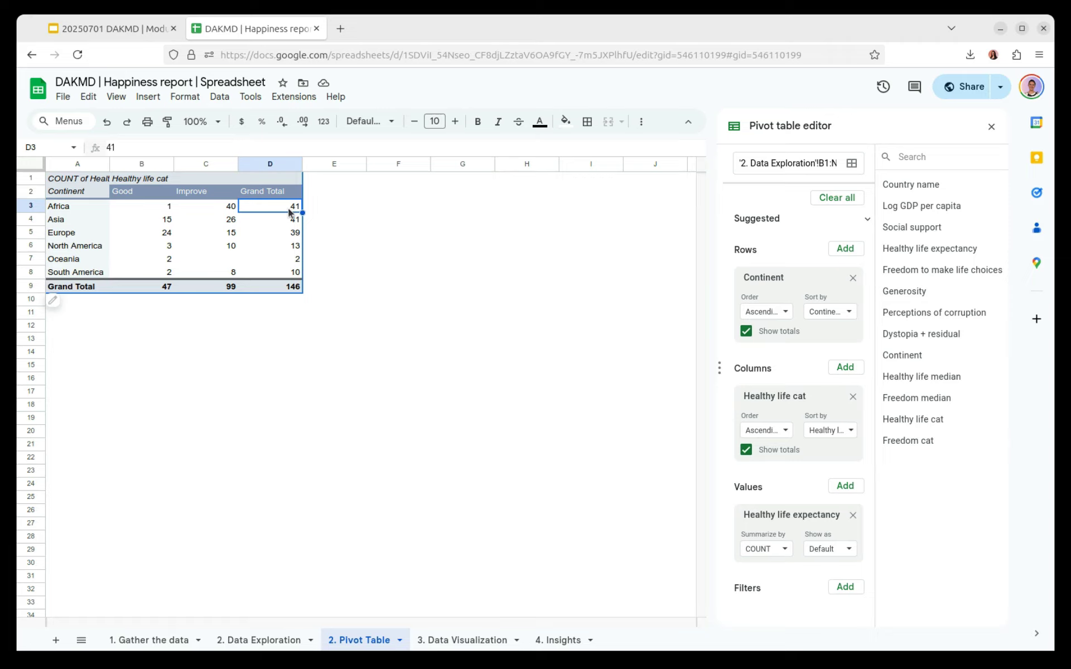
click(426, 325)
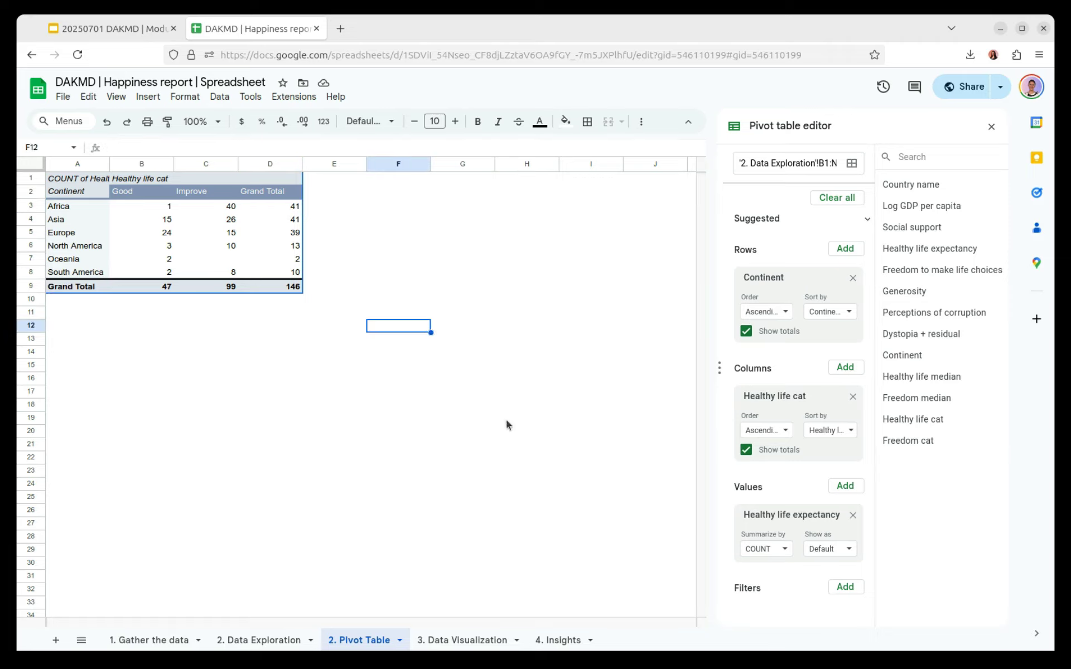
scroll(689, 476, down, 3)
scroll(689, 475, up, 3)
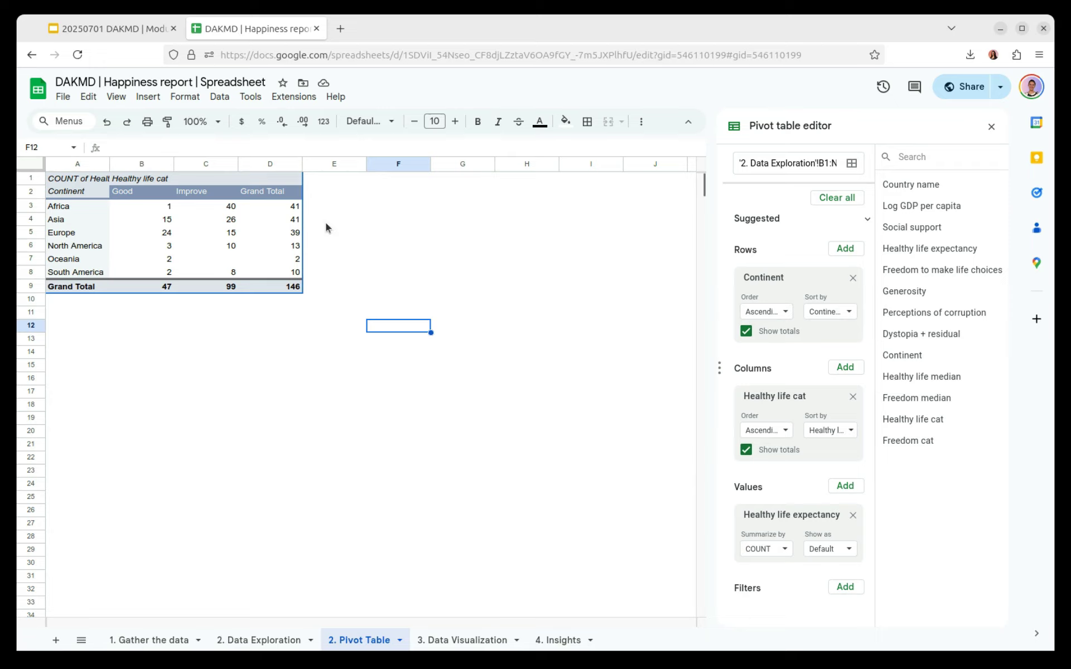
drag(128, 203, 294, 281)
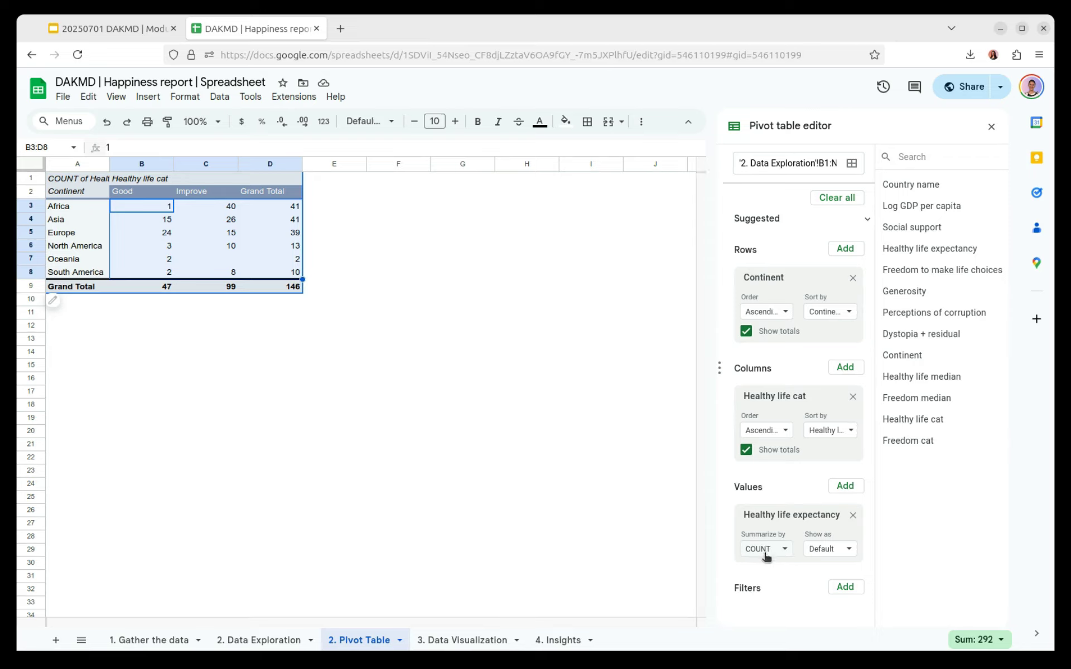
click(538, 463)
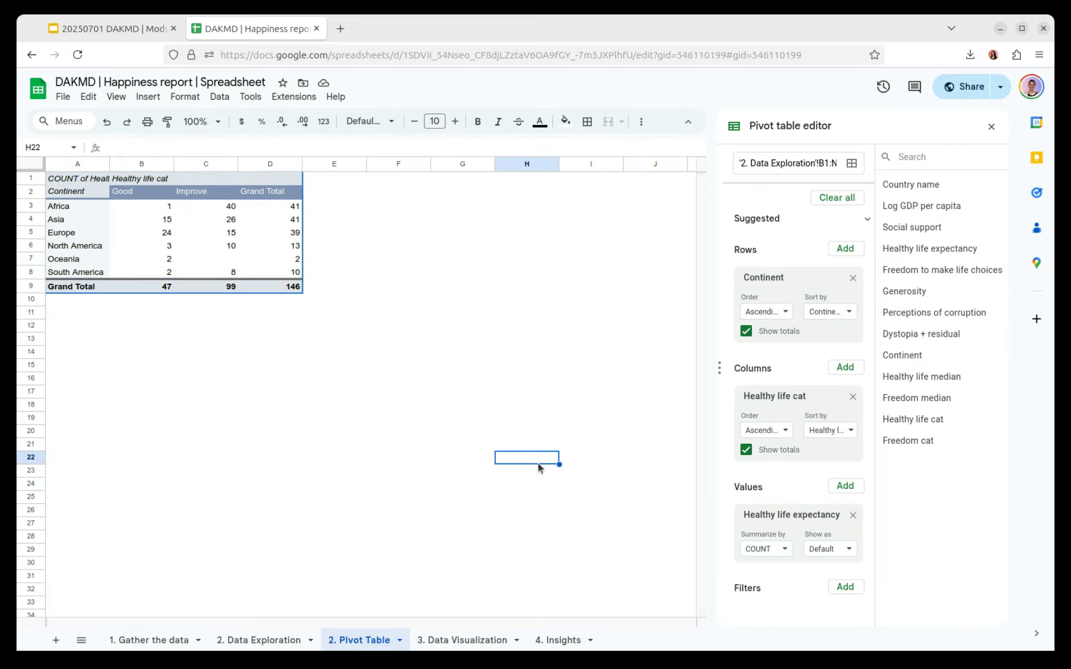
Look over the Freedom median, Freedom cat, Continent and Freedom to make life choices columns on the 2. Data Exploration sheet
click(282, 640)
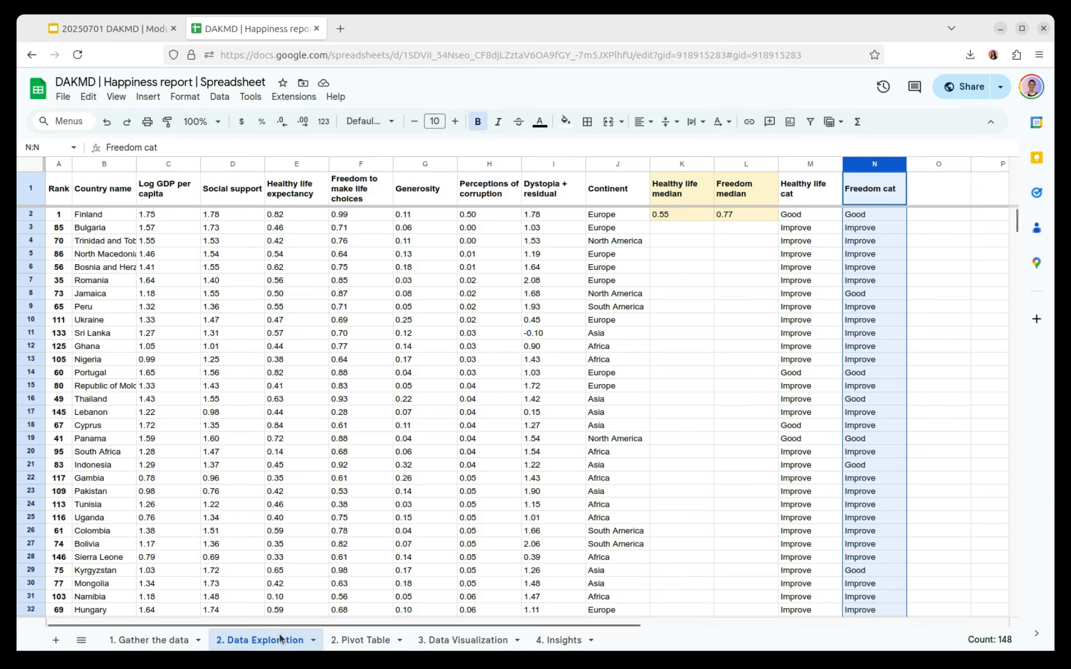
click(751, 189)
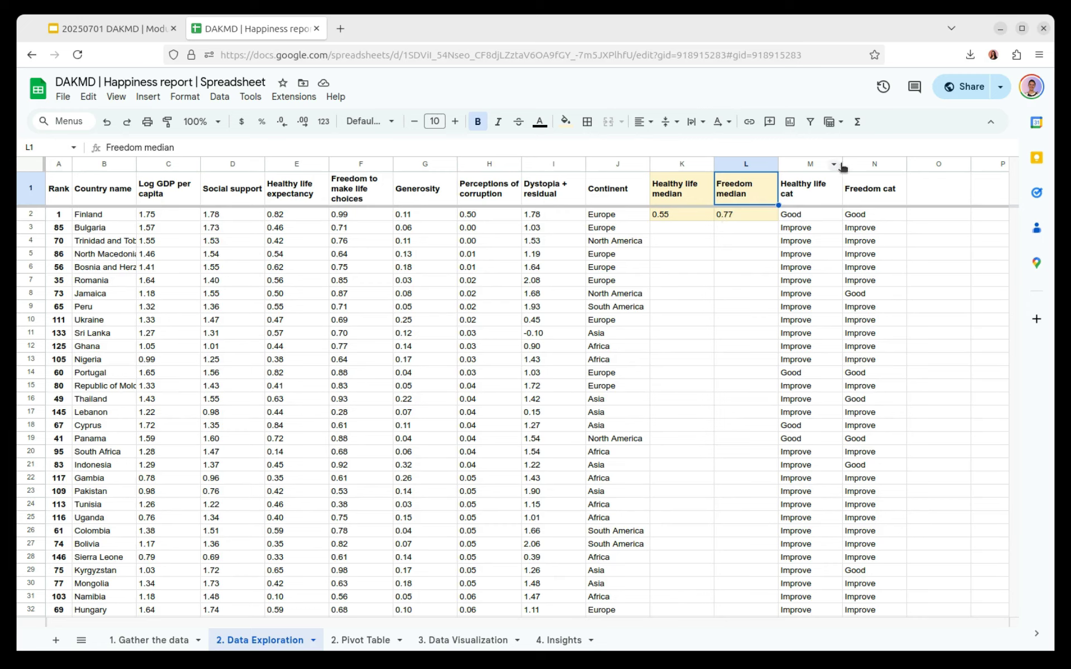
click(866, 166)
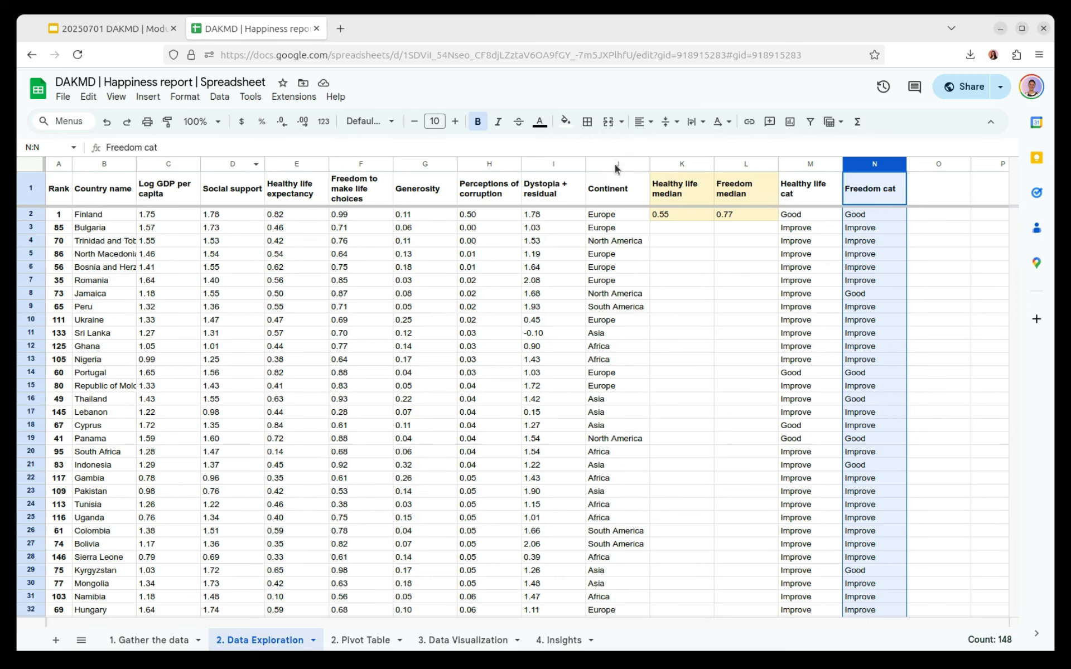
click(615, 164)
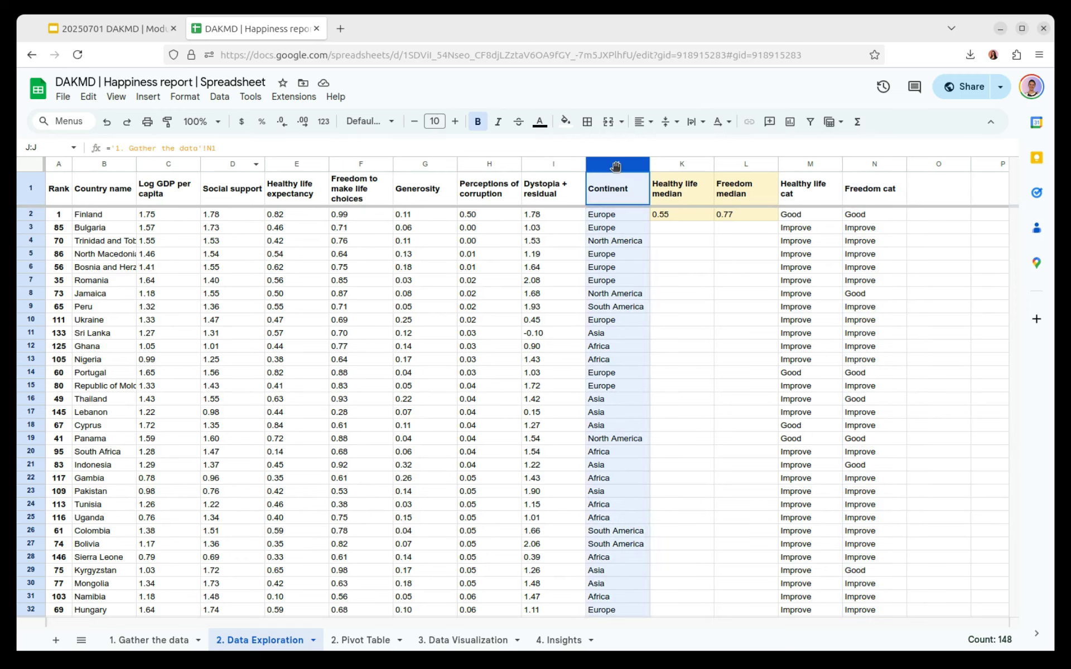
click(851, 163)
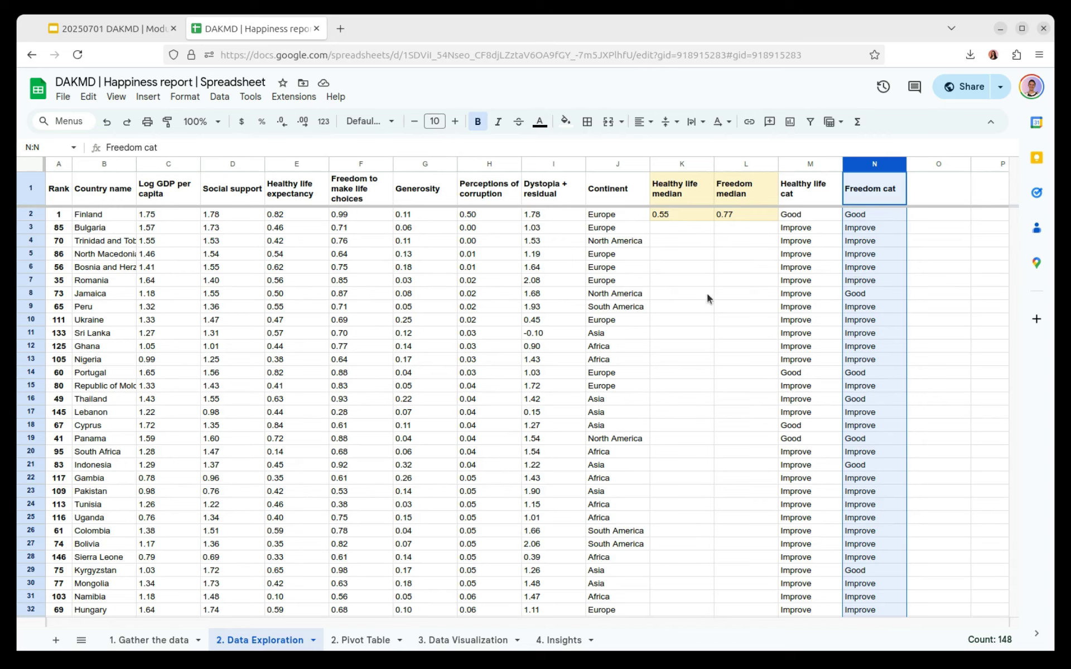
click(366, 169)
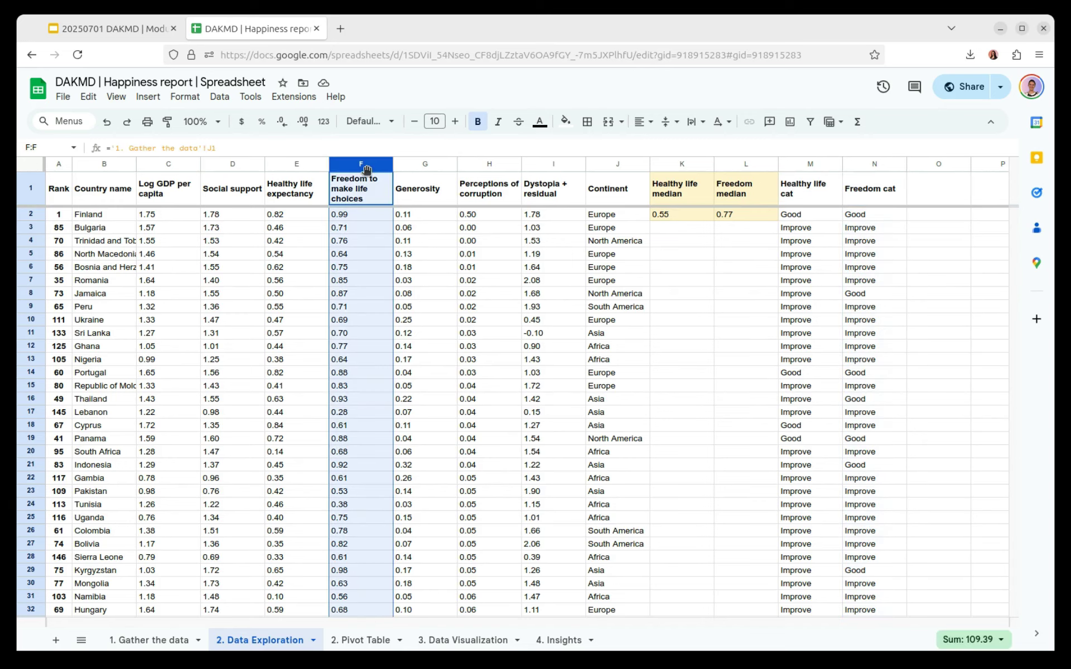
Review the 2. Pivot Table sheet again, switch to the Google Slides presentation and view the Data Visualization slide
click(353, 641)
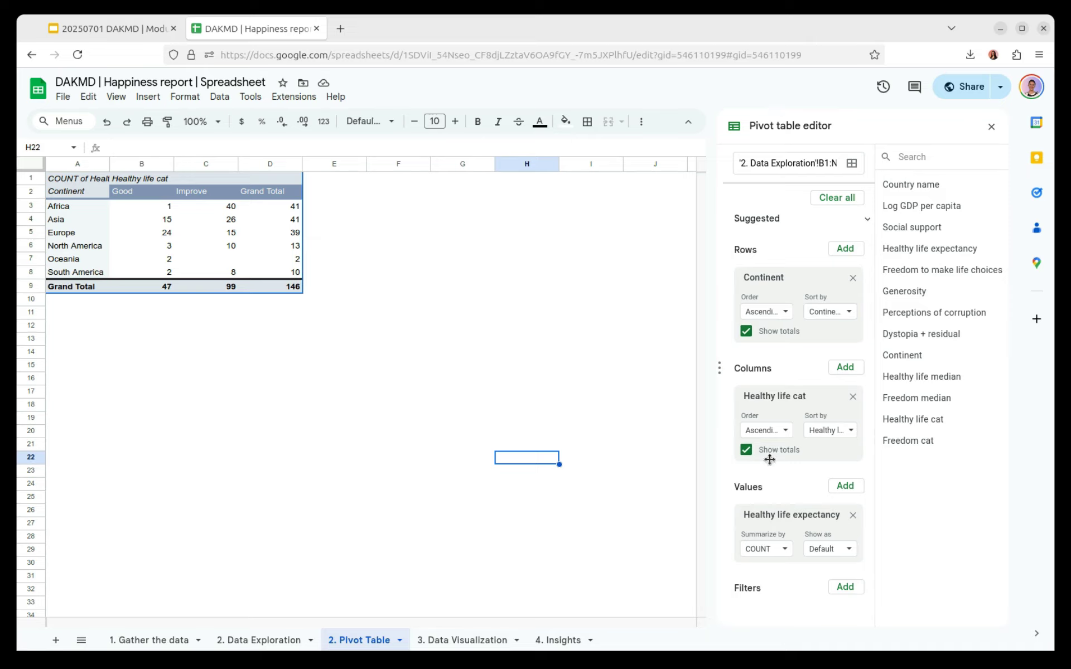
click(530, 312)
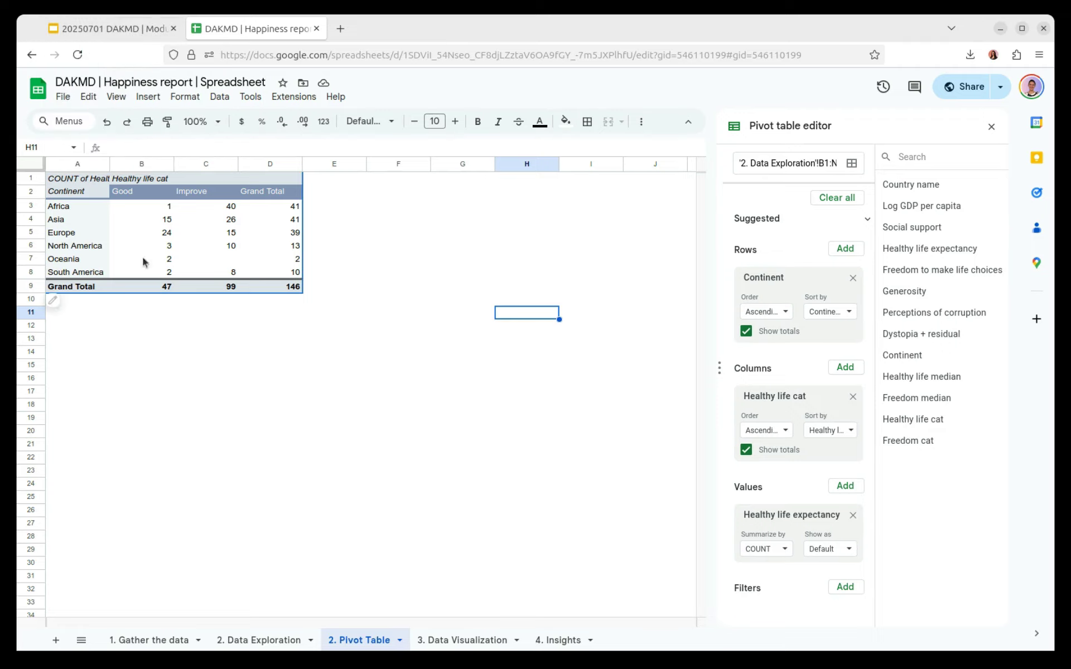
click(134, 30)
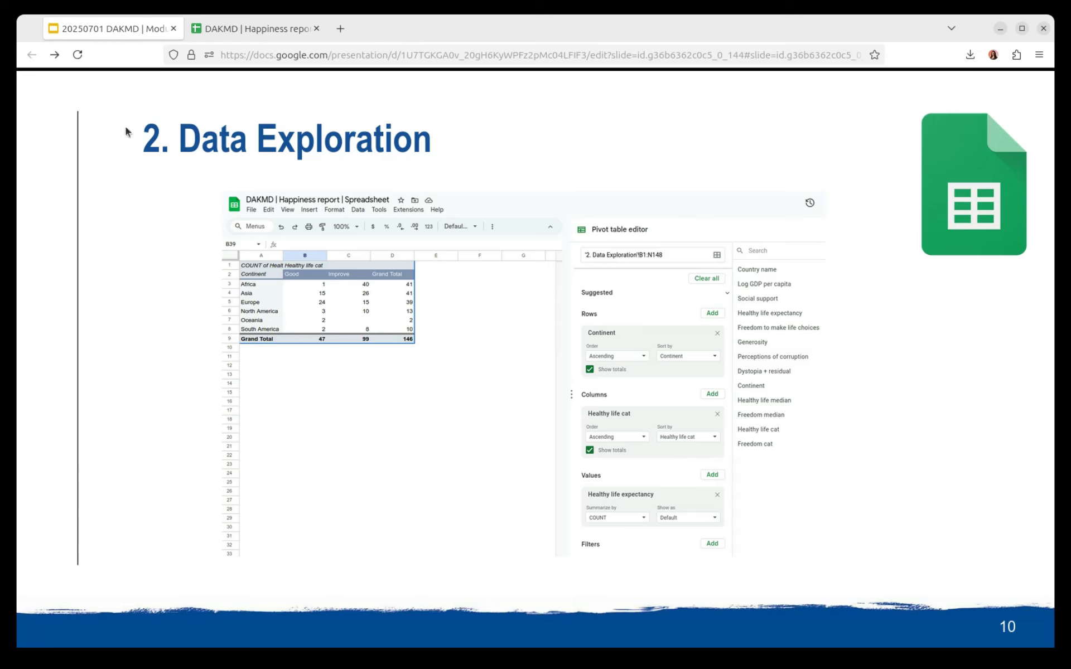
key(Right)
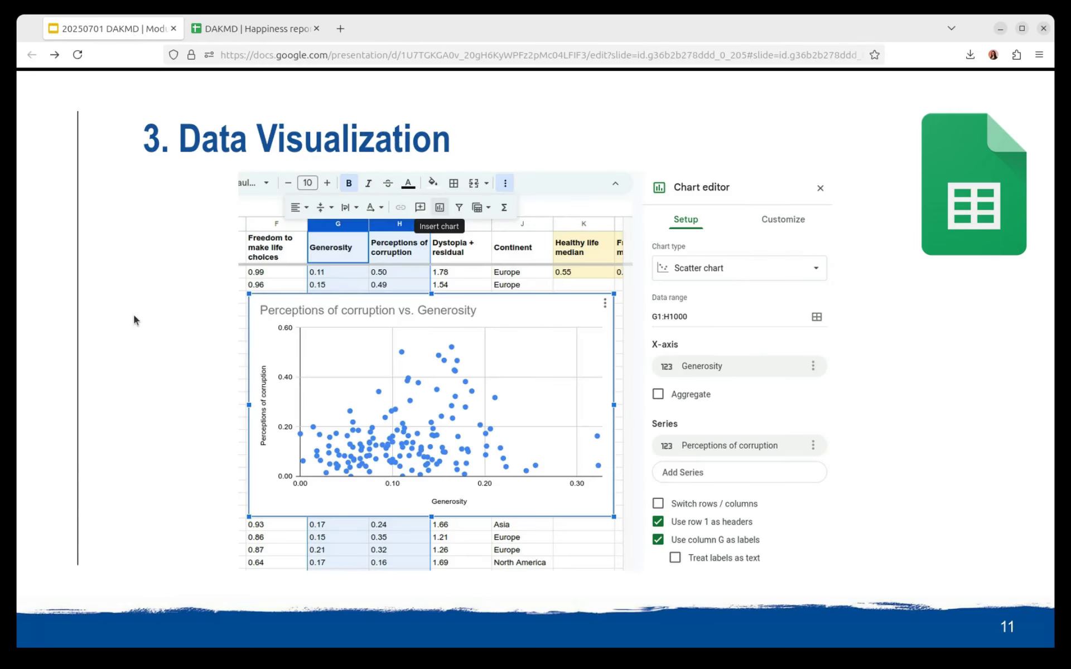
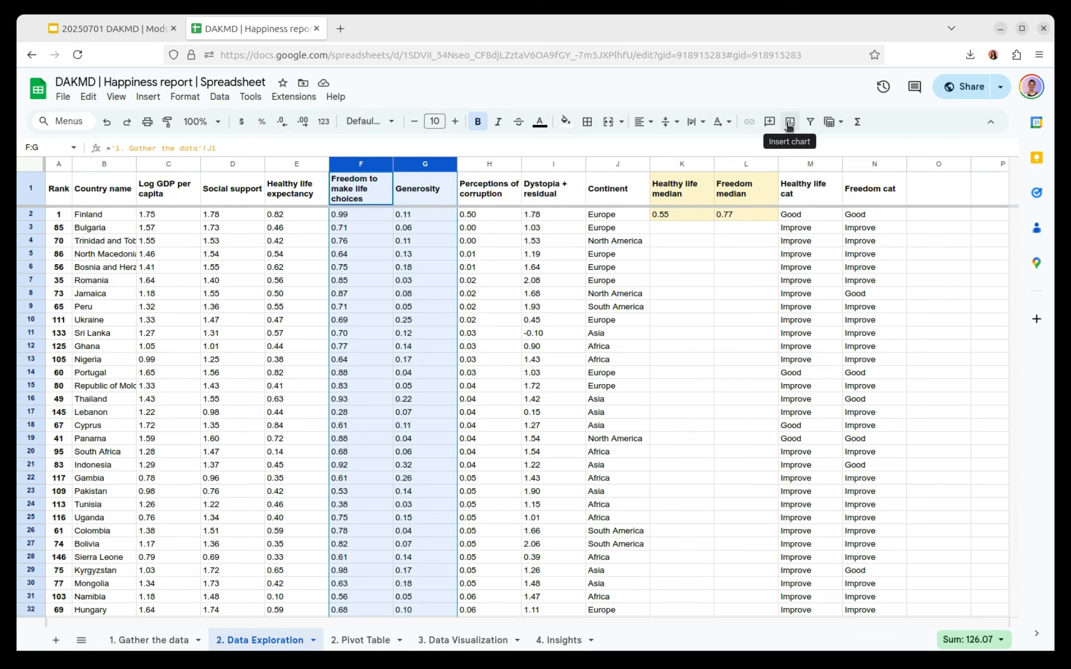
Insert a chart from the Freedom to make life choices and Generosity columns and change its type to a scatter chart
click(789, 126)
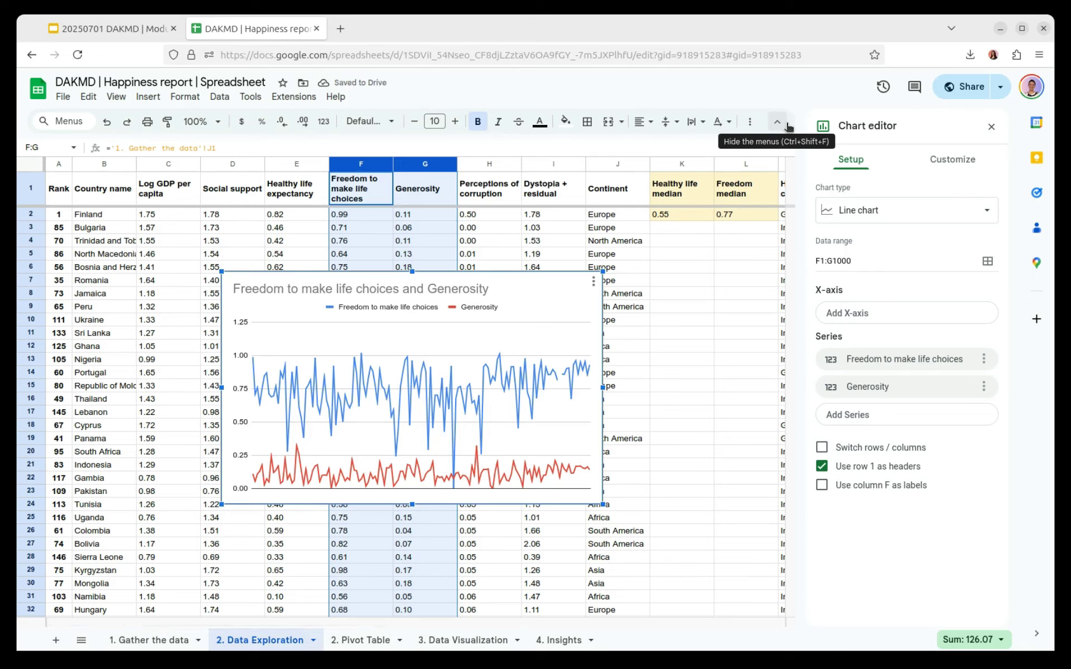
click(909, 214)
scroll(882, 390, down, 6)
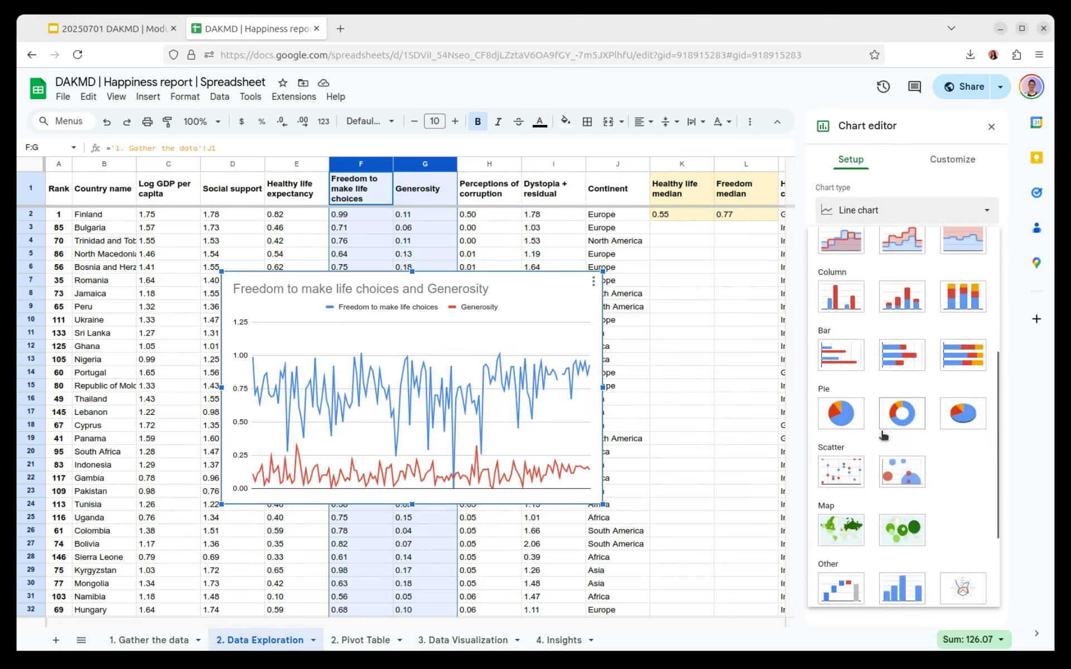
scroll(882, 435, up, 6)
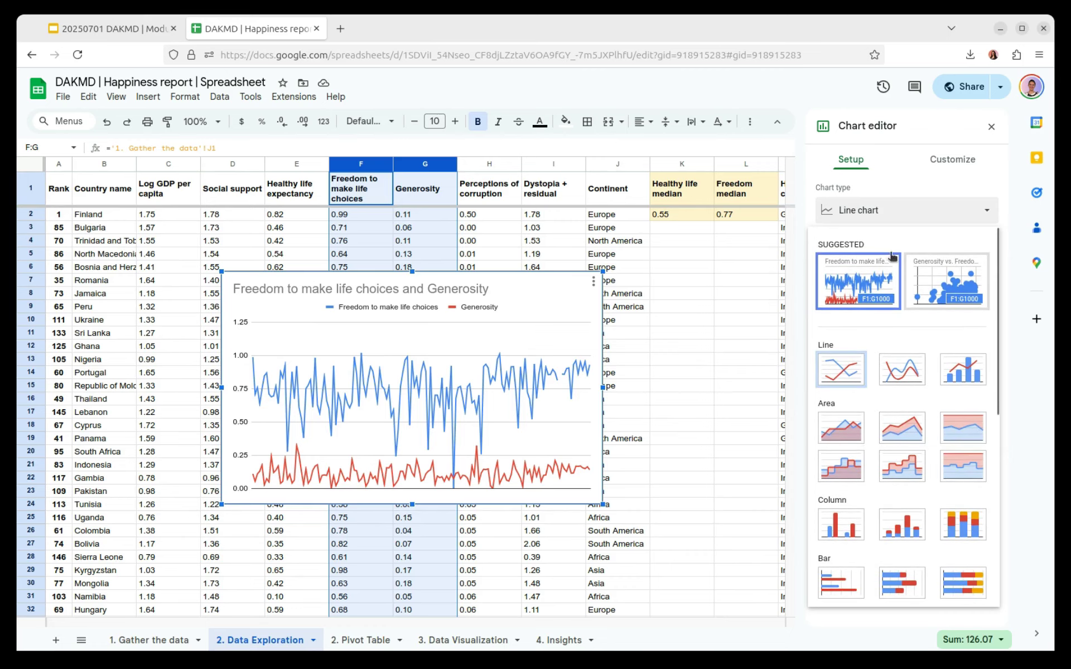
click(934, 209)
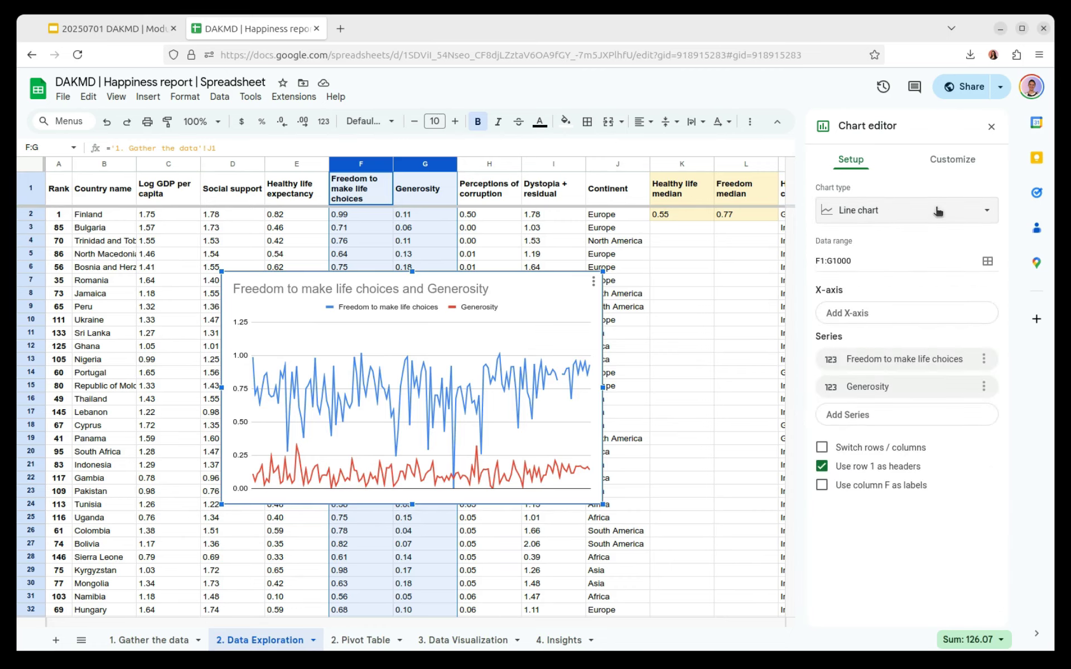
click(934, 209)
scroll(845, 474, down, 6)
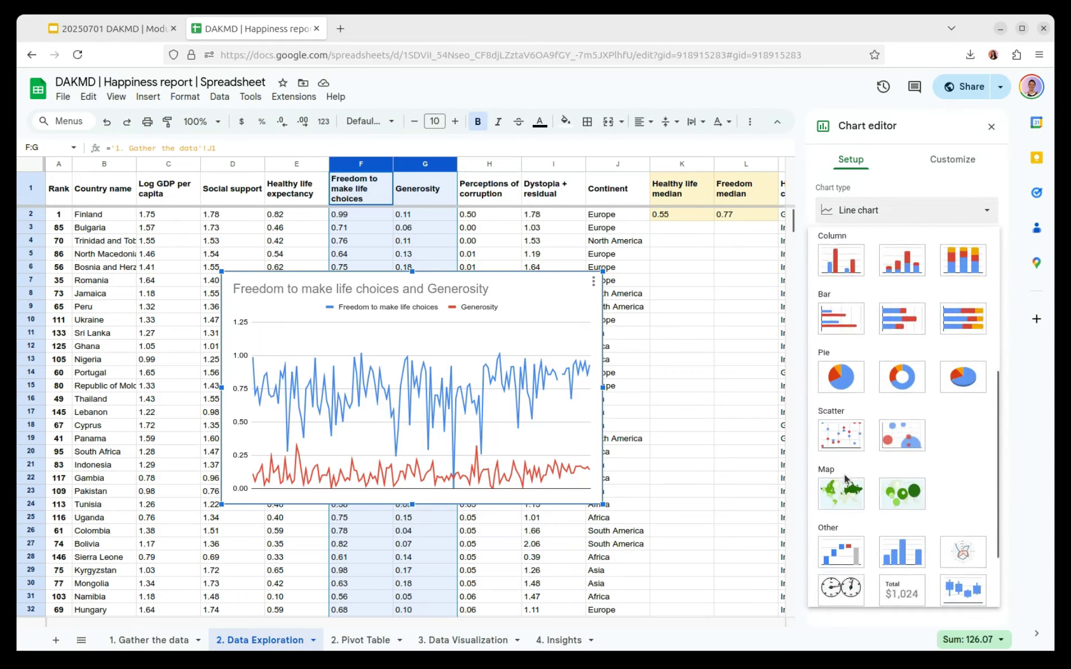
click(844, 371)
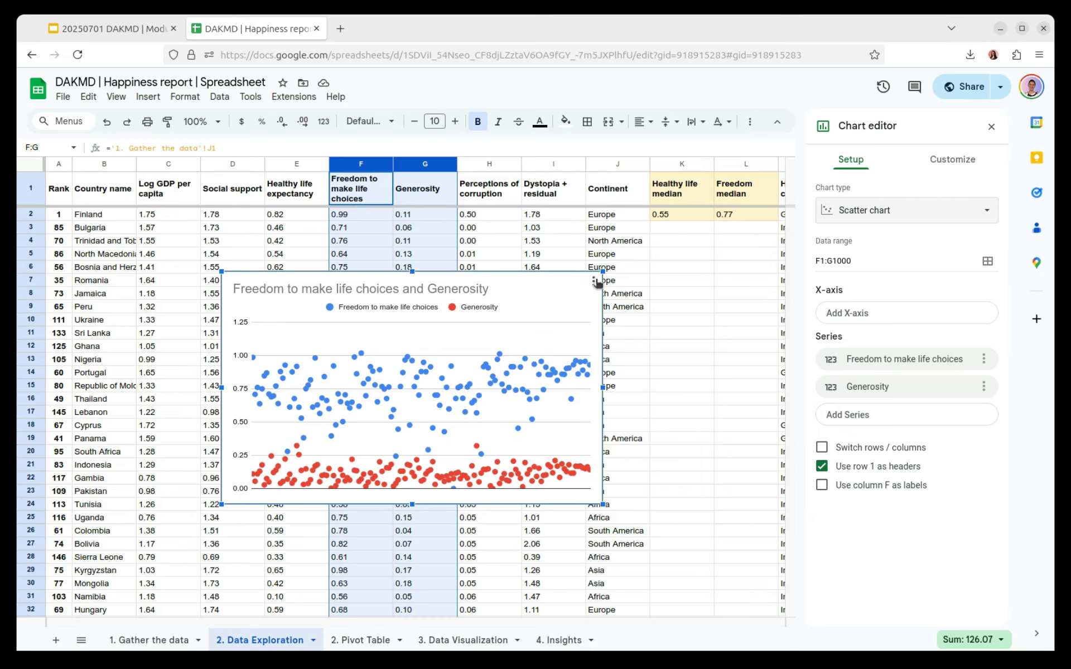
Try switching the scatter chart's rows and columns, revert that switch, turn off headers, and use column F as labels
click(594, 282)
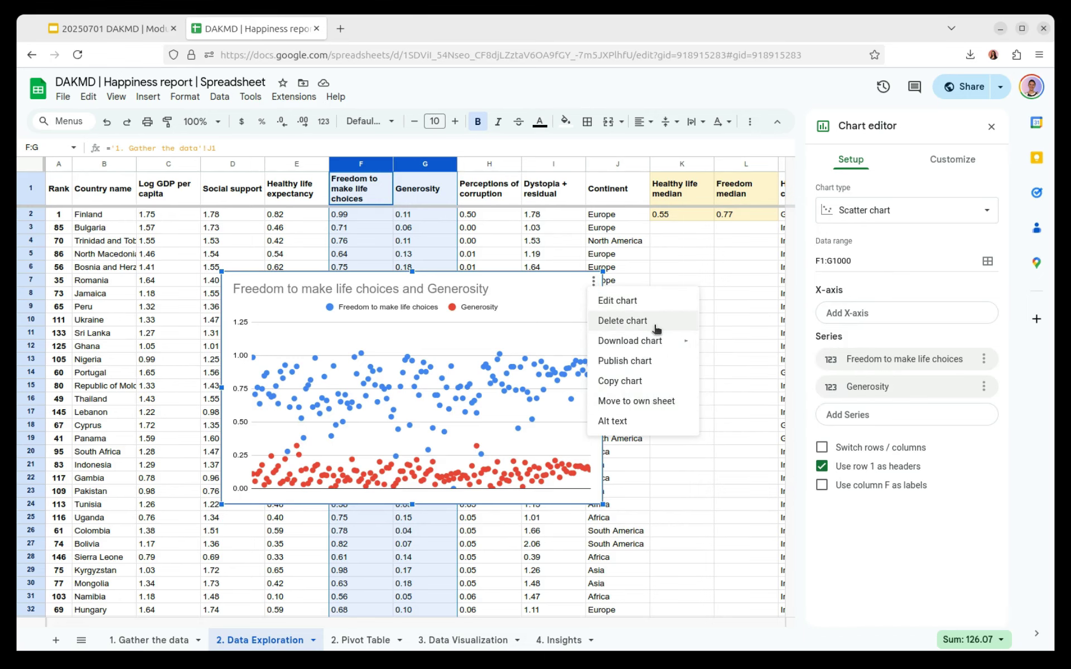
click(821, 448)
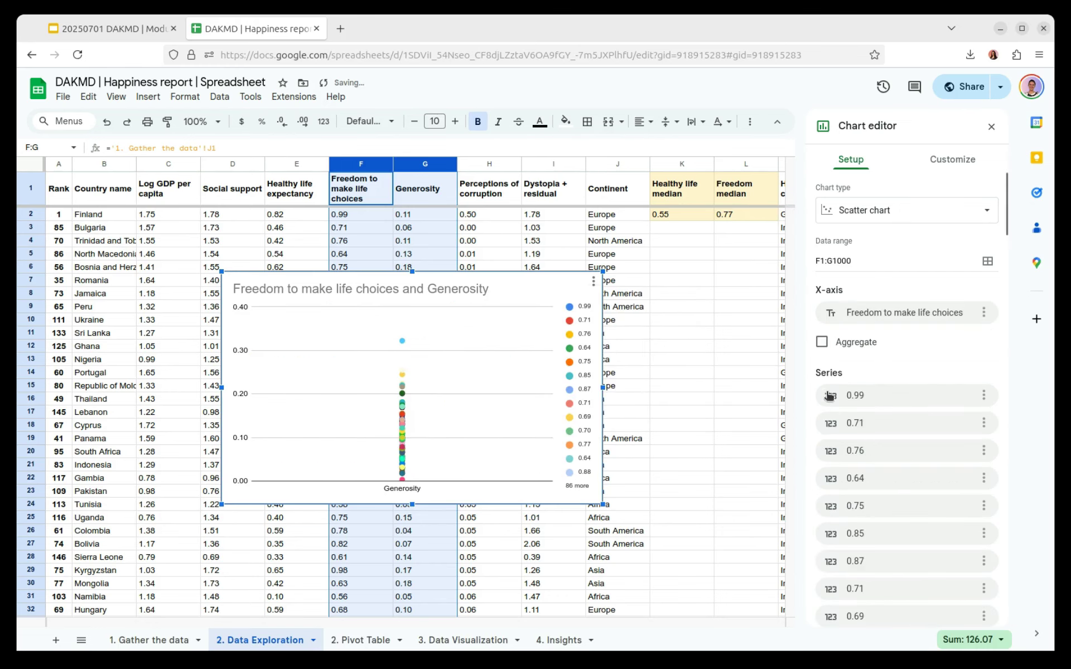
scroll(856, 352, down, 7)
scroll(856, 351, down, 10)
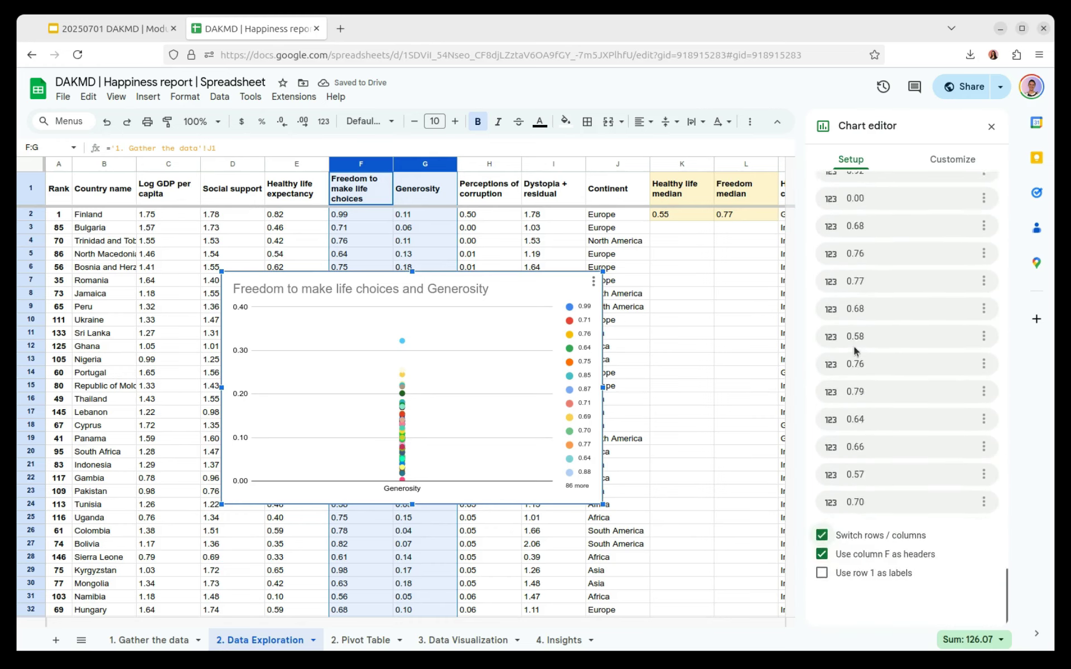
click(822, 588)
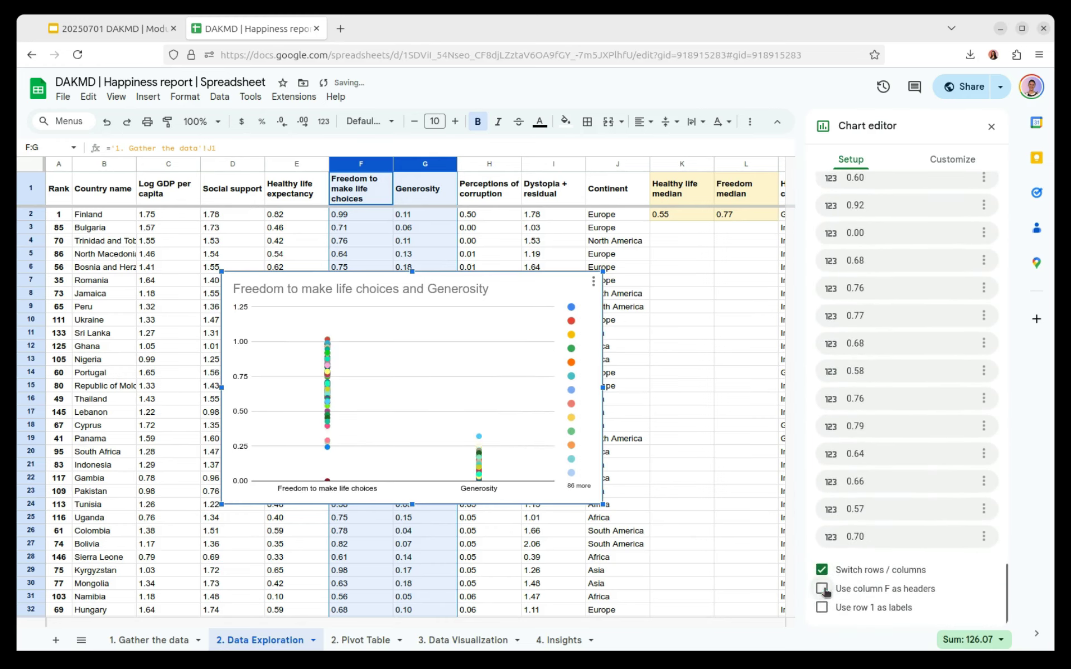
click(822, 570)
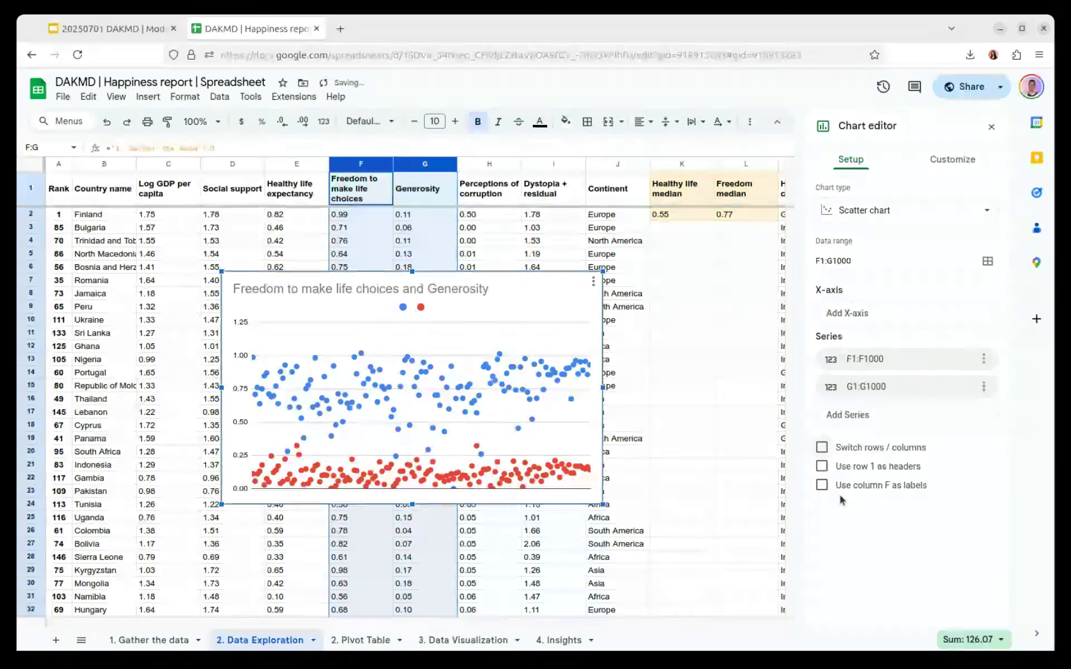
click(822, 486)
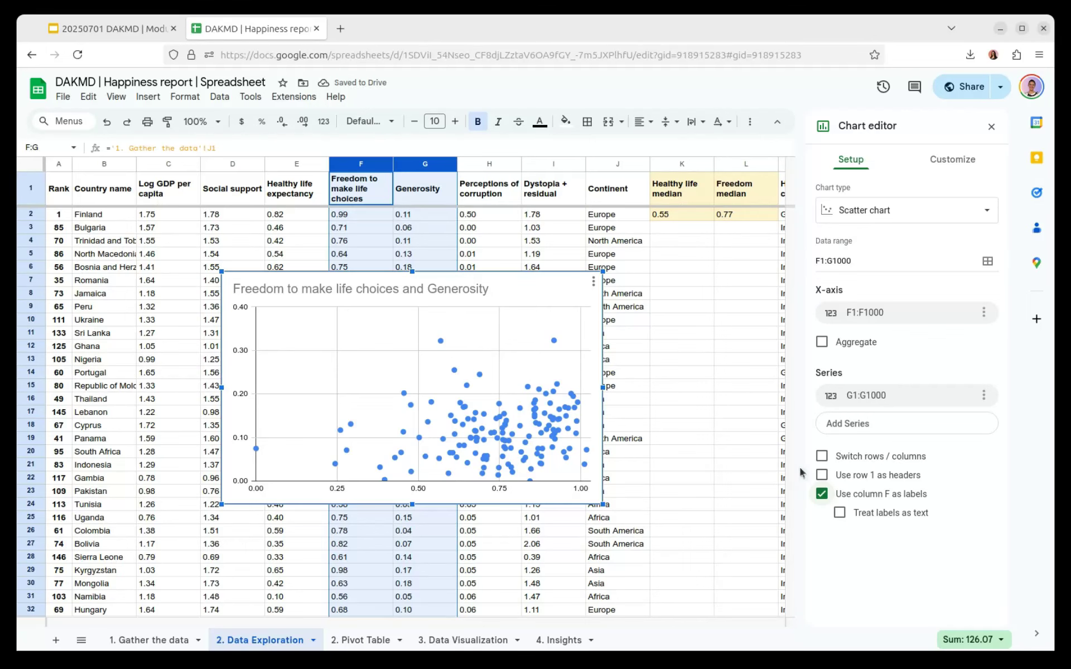
Delete the Freedom to make life choices and Generosity scatter chart from the 2. Data Exploration sheet
scroll(414, 397, down, 1)
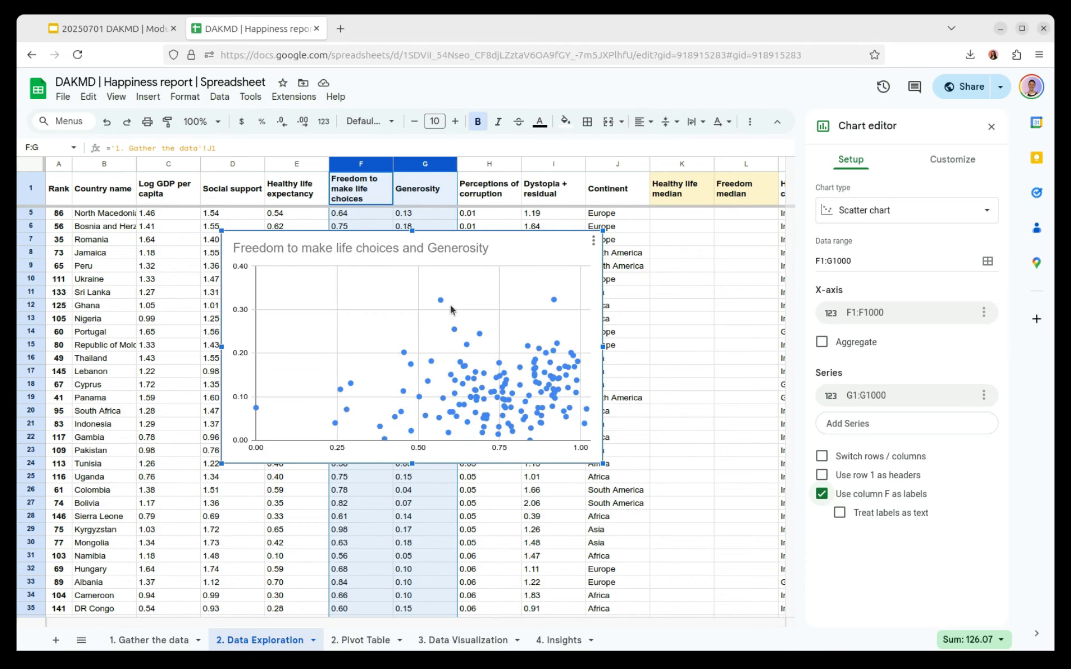
click(570, 250)
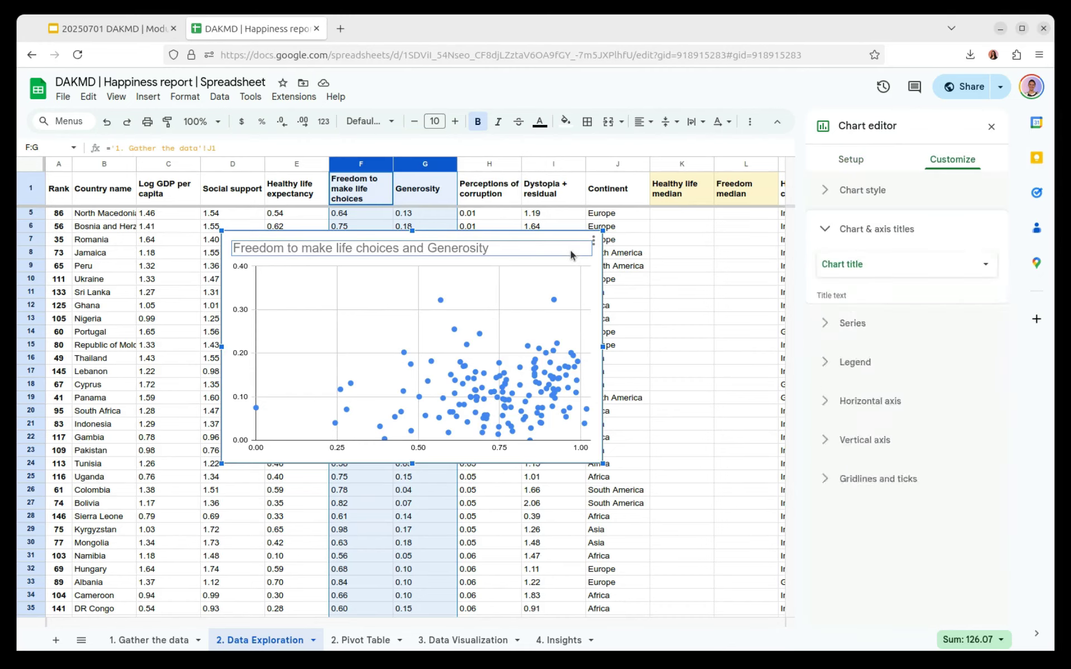
click(590, 272)
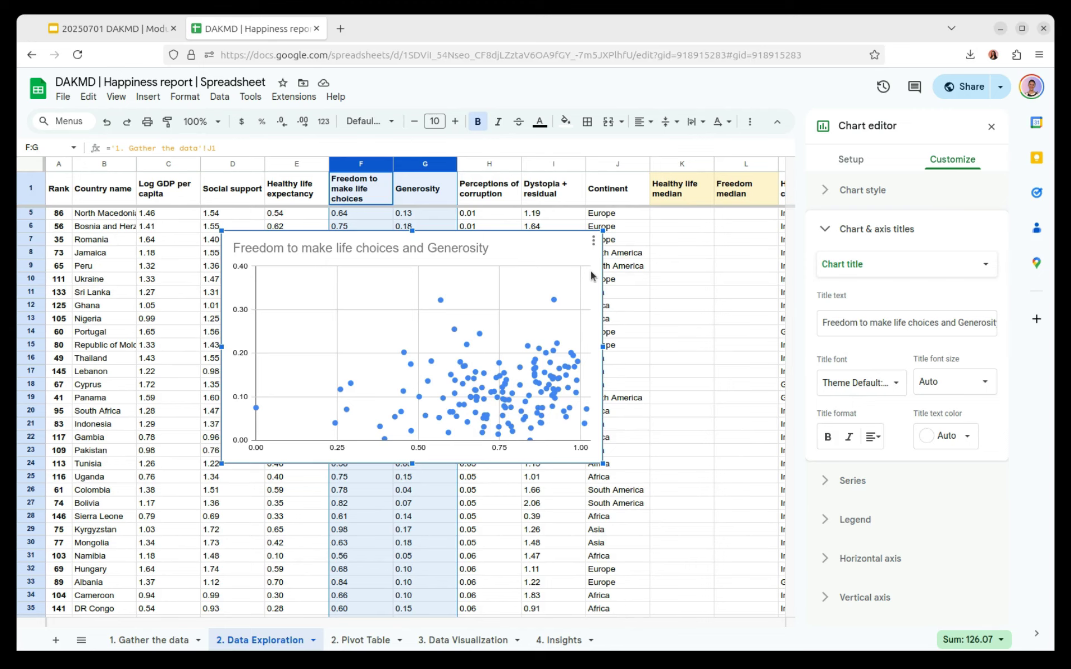
key(Delete)
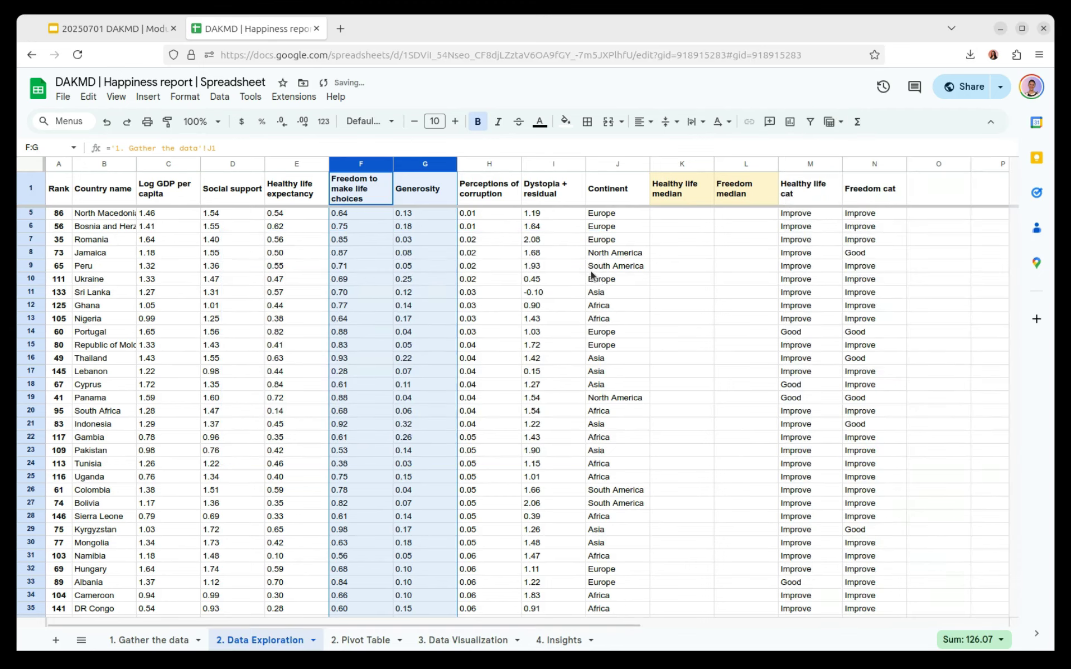
Open the 3. Data Visualization sheet and look over its existing charts
click(456, 640)
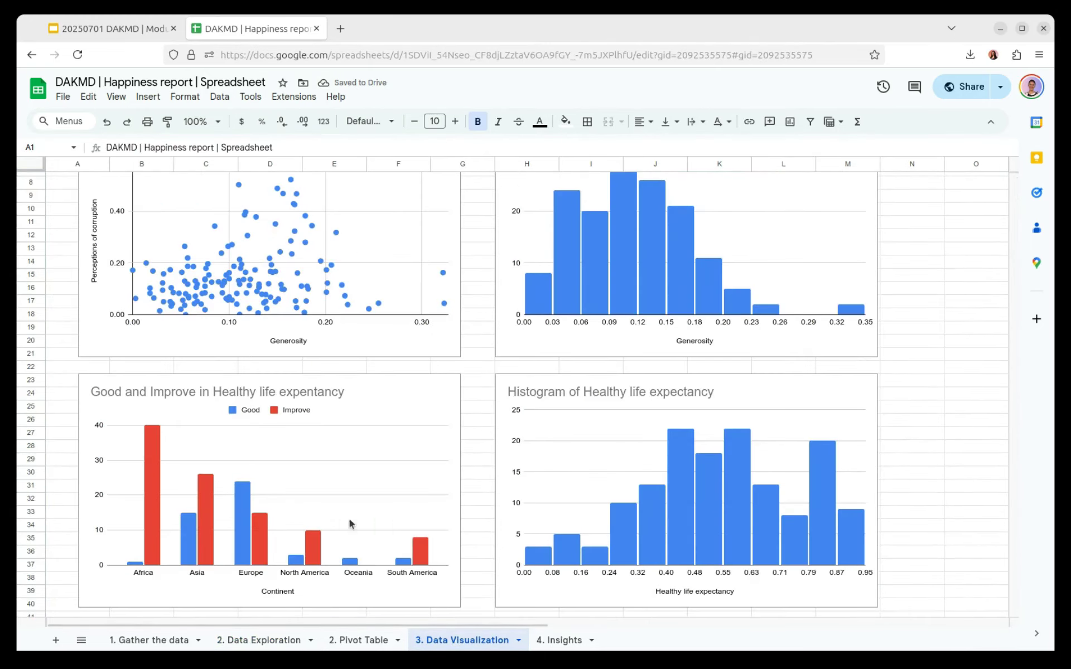
Open the setup of the Perceptions of corruption vs. Generosity scatter chart and bring up its data range selection
scroll(215, 364, up, 3)
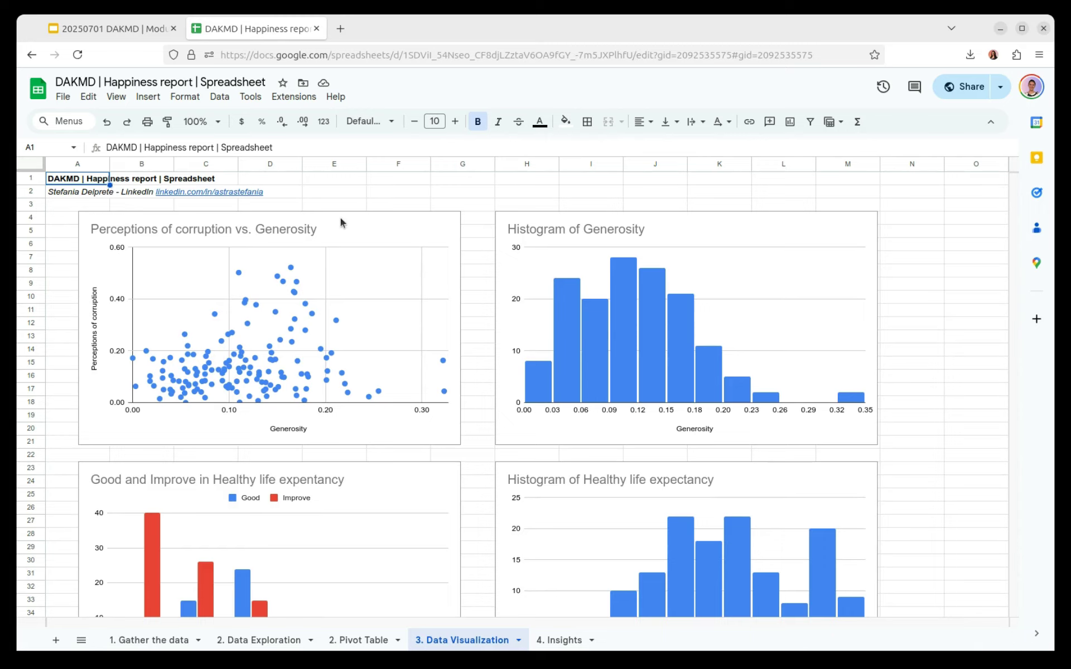
click(360, 235)
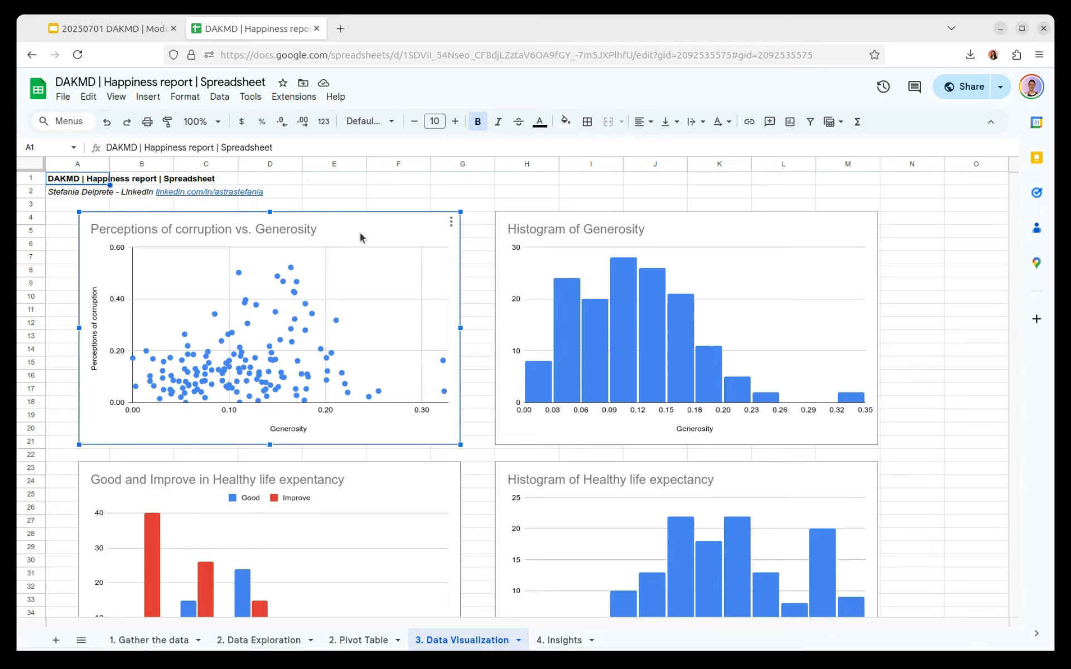
double_click(360, 232)
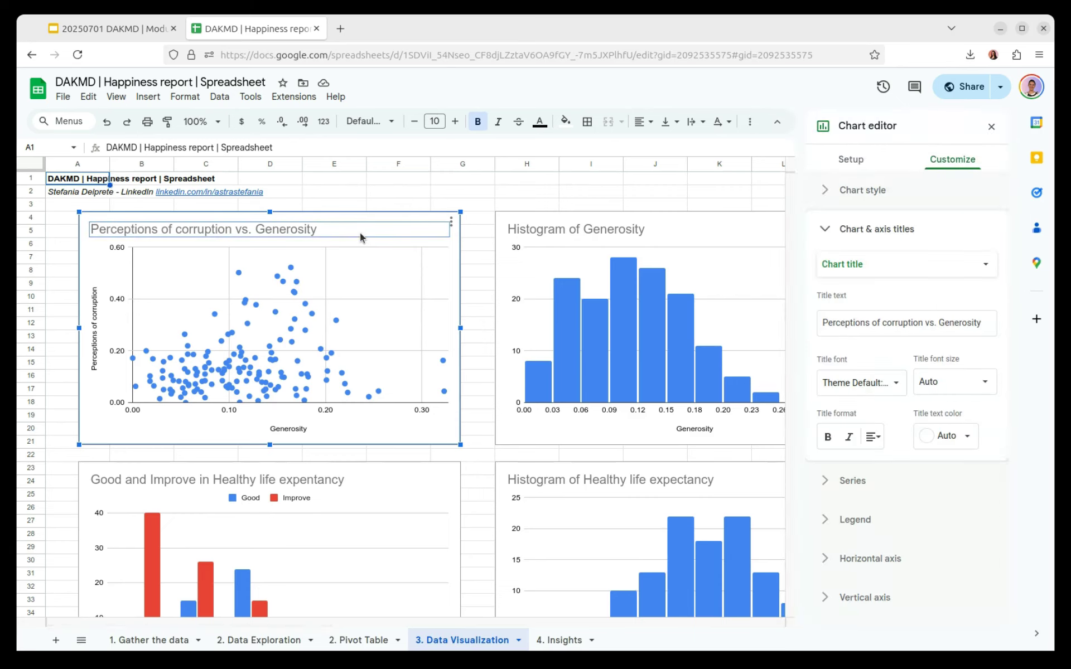
click(847, 162)
click(906, 260)
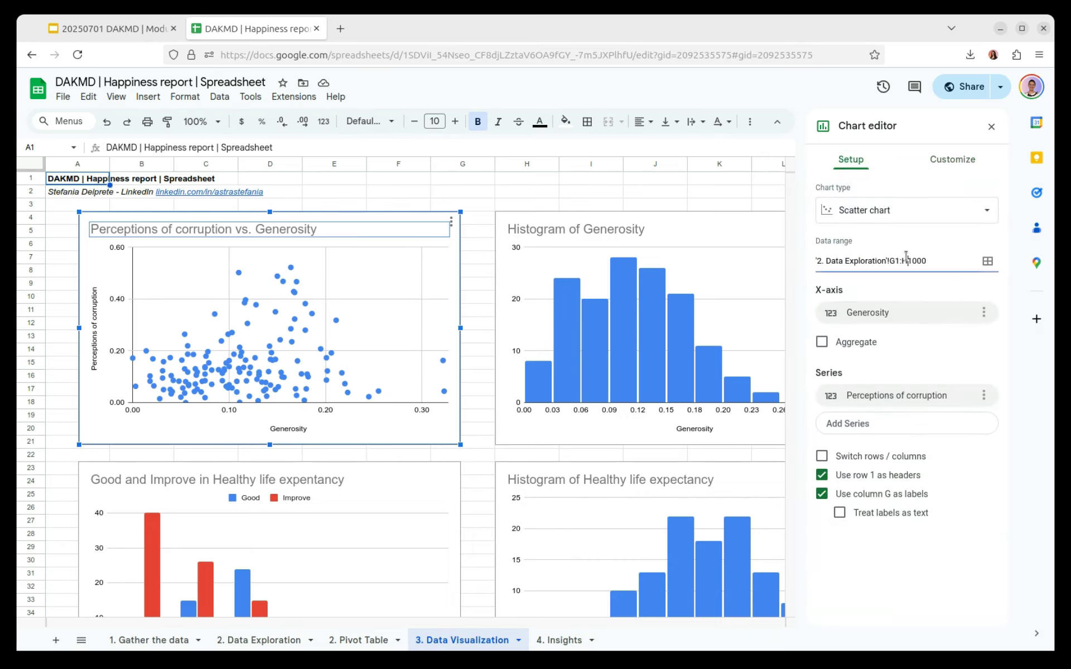
click(987, 261)
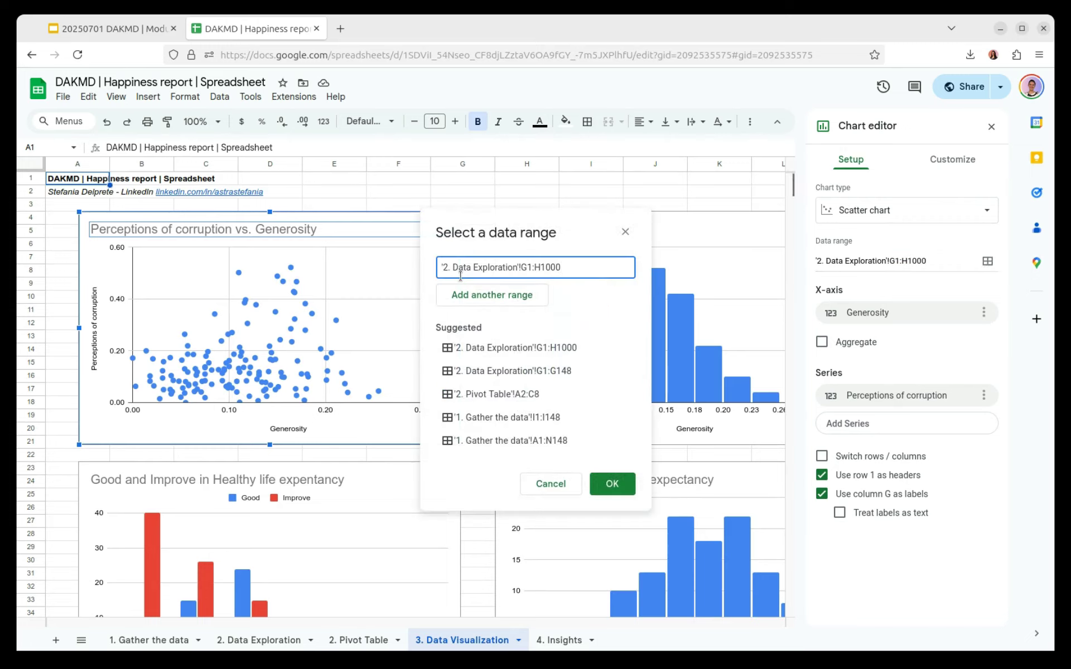
Check the scatter chart's source columns on the 2. Data Exploration sheet, dismiss the data range selection, and select the Generosity header cell
click(274, 637)
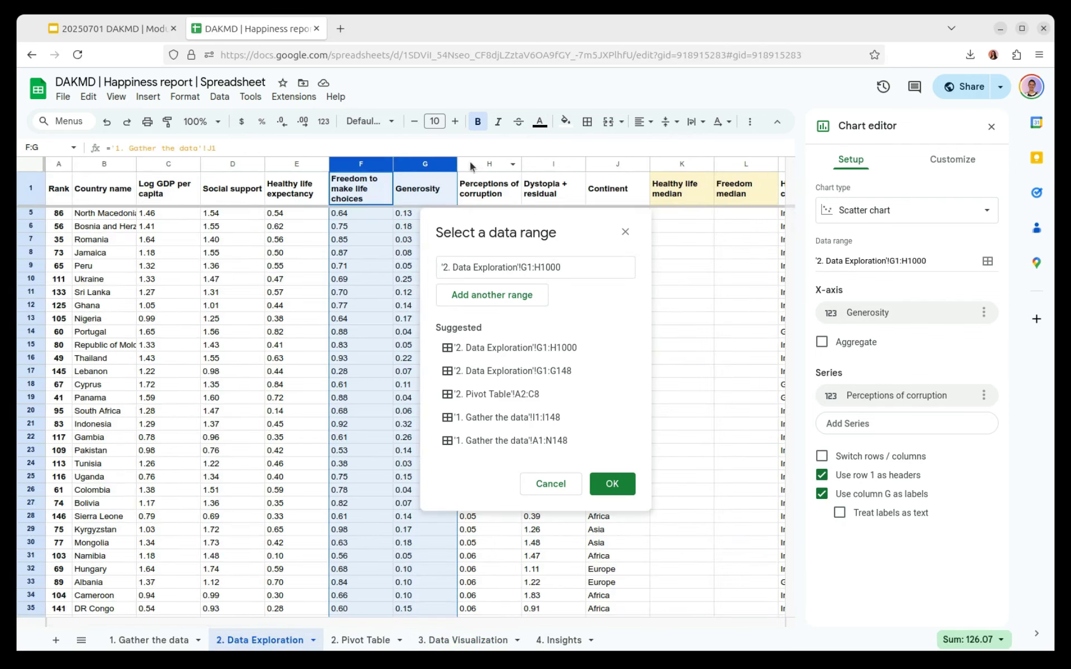
drag(443, 162, 443, 162)
click(625, 232)
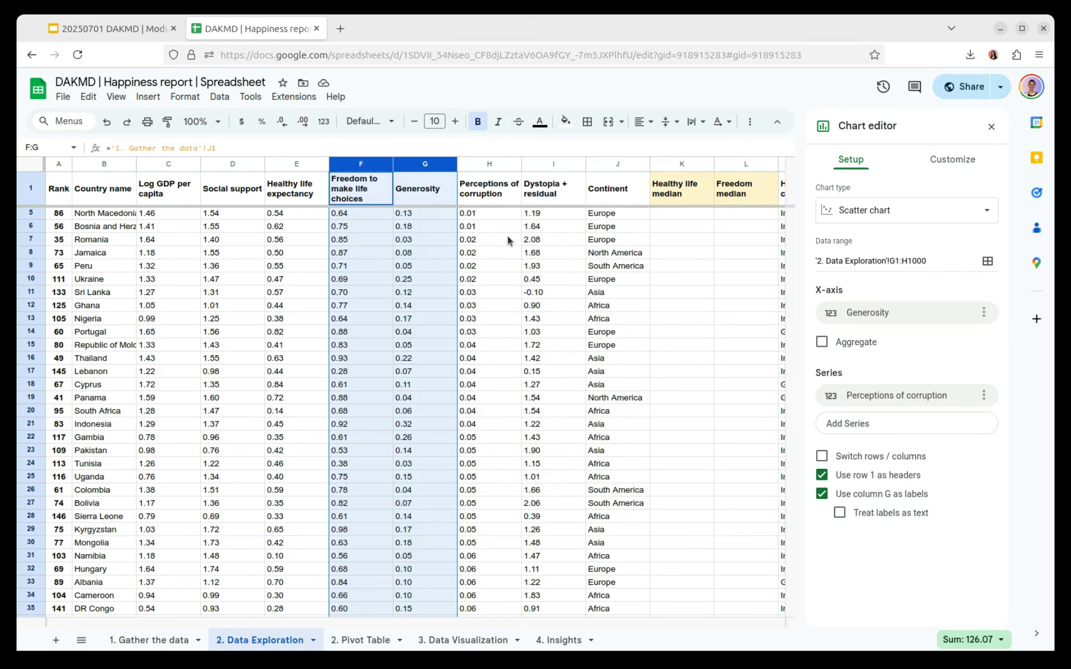
click(509, 241)
click(419, 189)
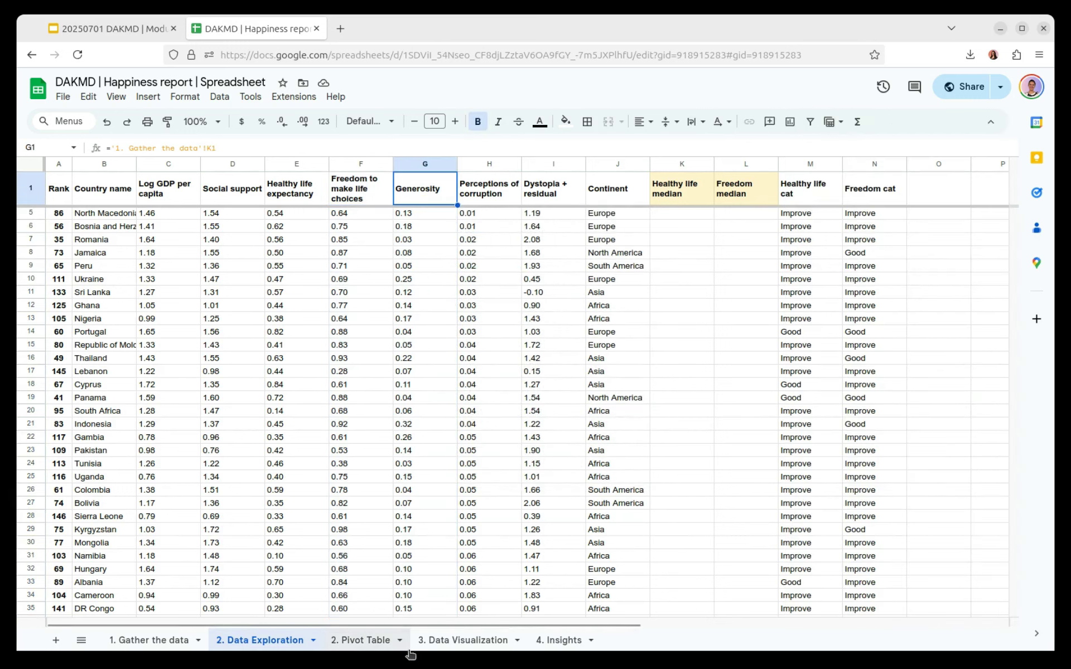
Review the chart style and chart title options of the Perceptions of corruption vs. Generosity chart on the 3. Data Visualization sheet
click(468, 642)
double_click(424, 327)
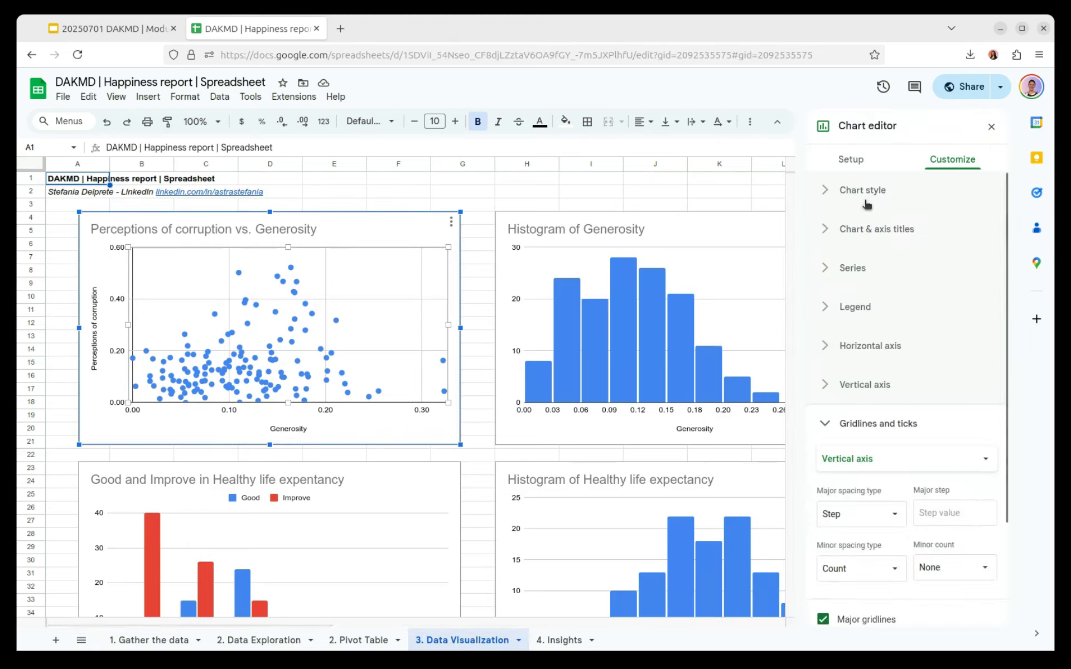
click(865, 202)
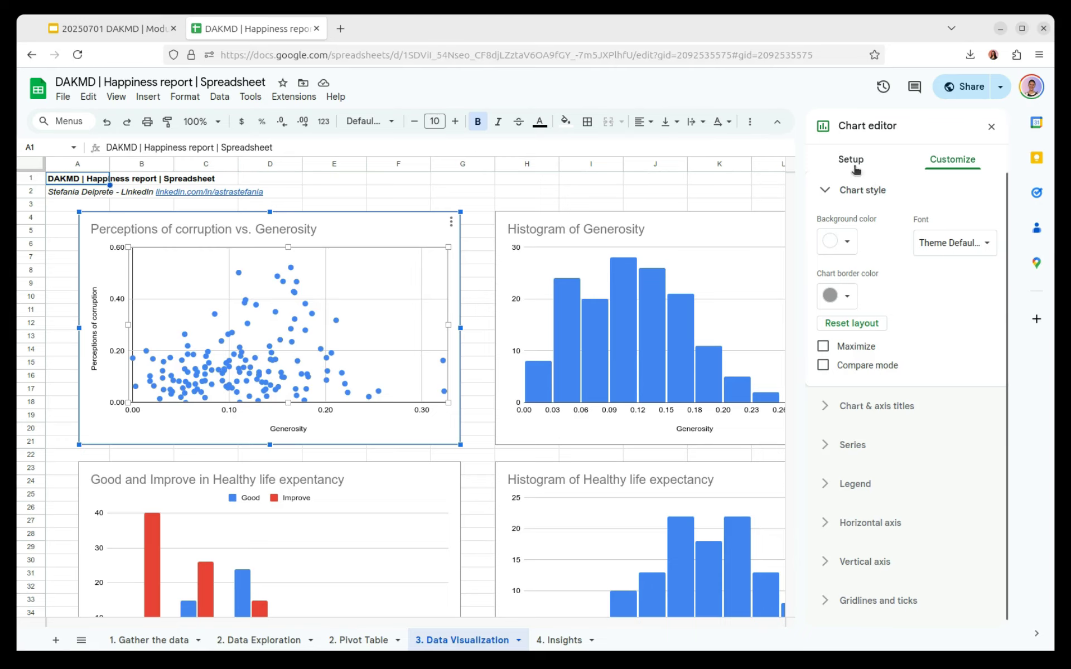
click(887, 416)
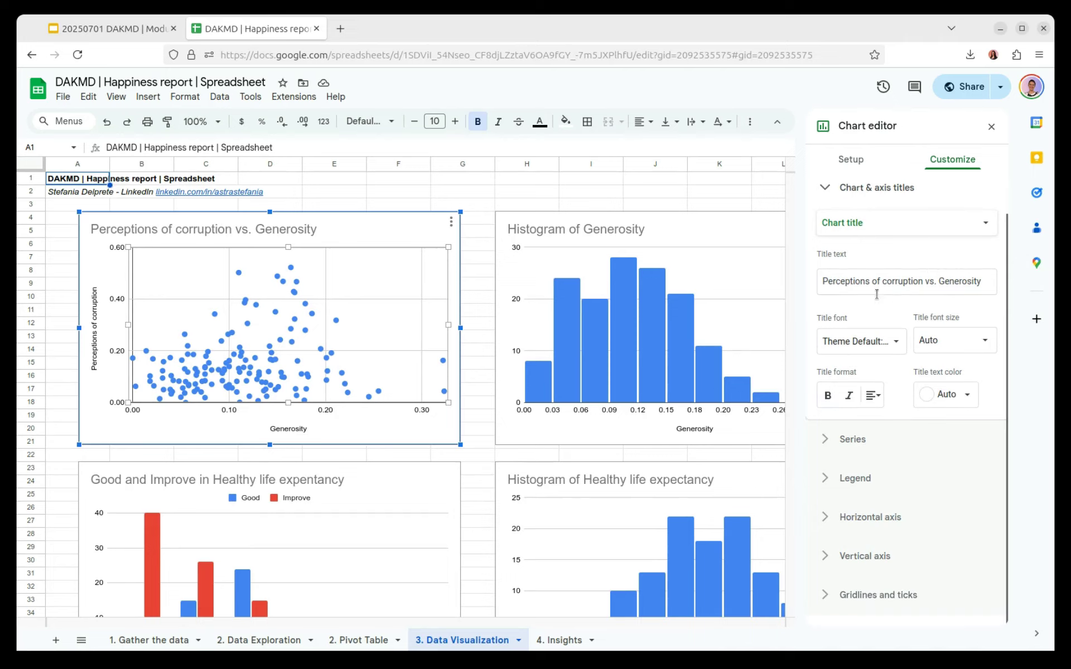
click(859, 288)
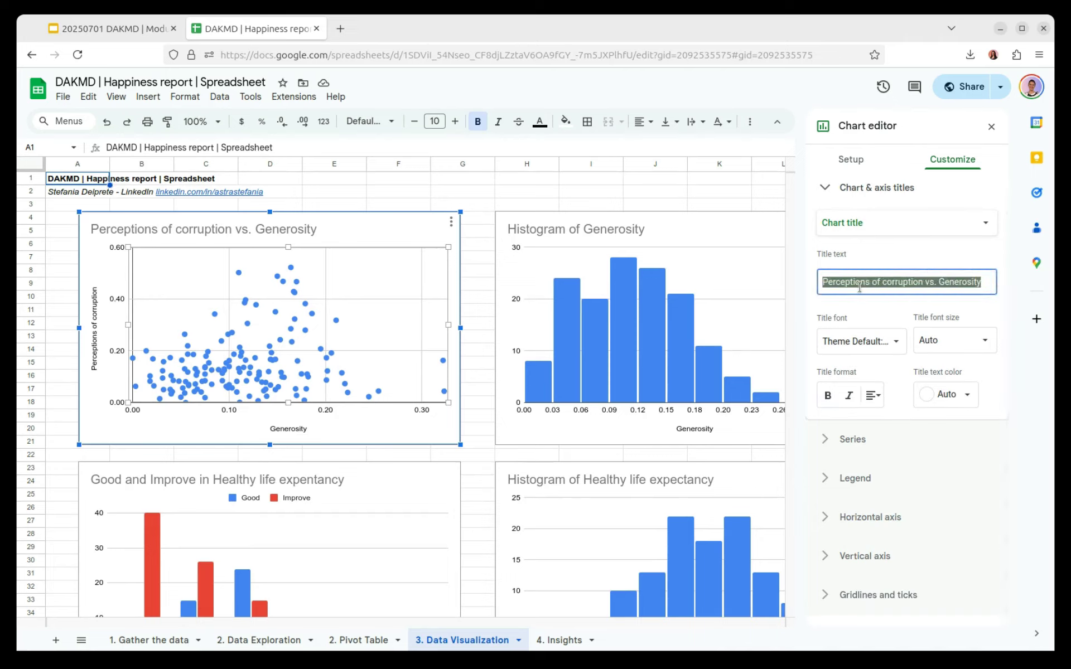
click(493, 203)
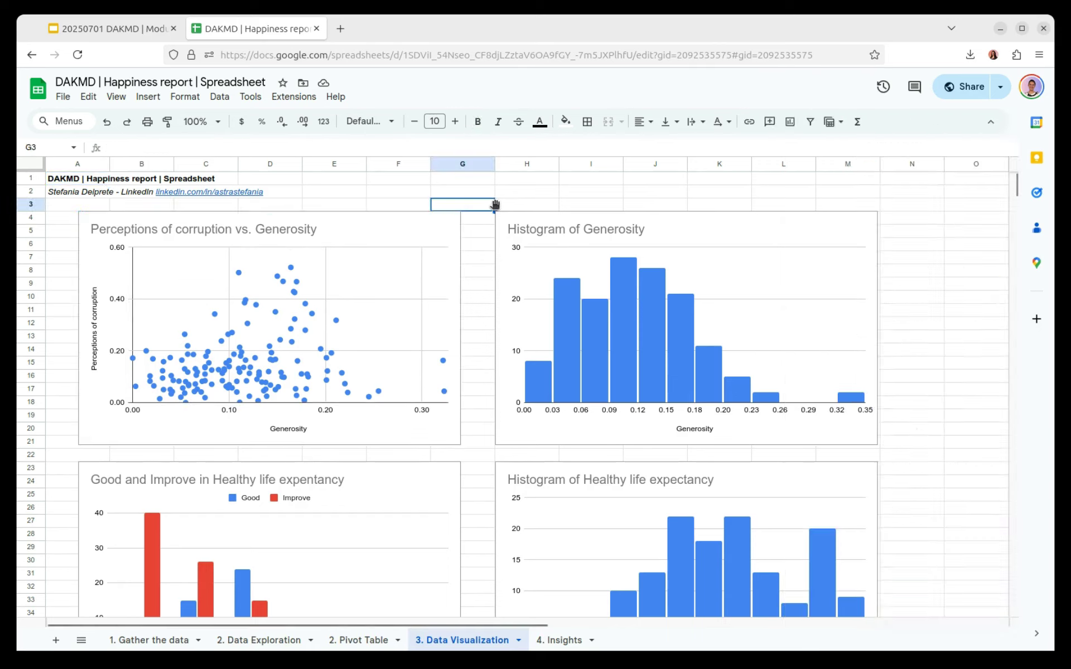
Open the Histogram of Generosity chart for editing and show its available chart types
scroll(735, 283, down, 4)
scroll(734, 283, up, 3)
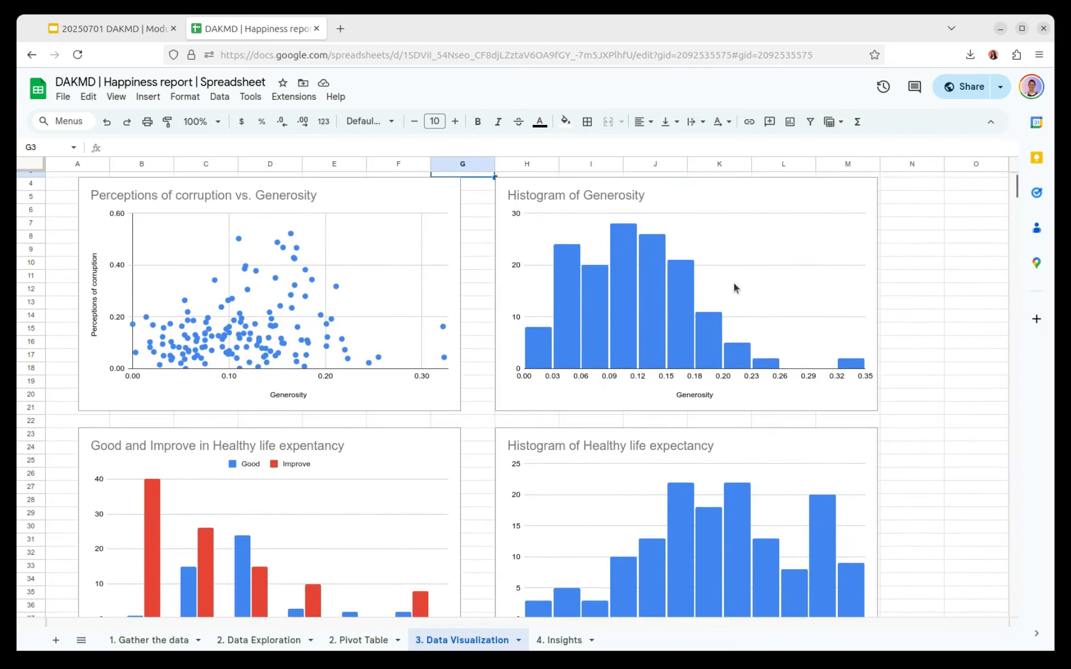
scroll(734, 282, up, 1)
scroll(734, 283, down, 1)
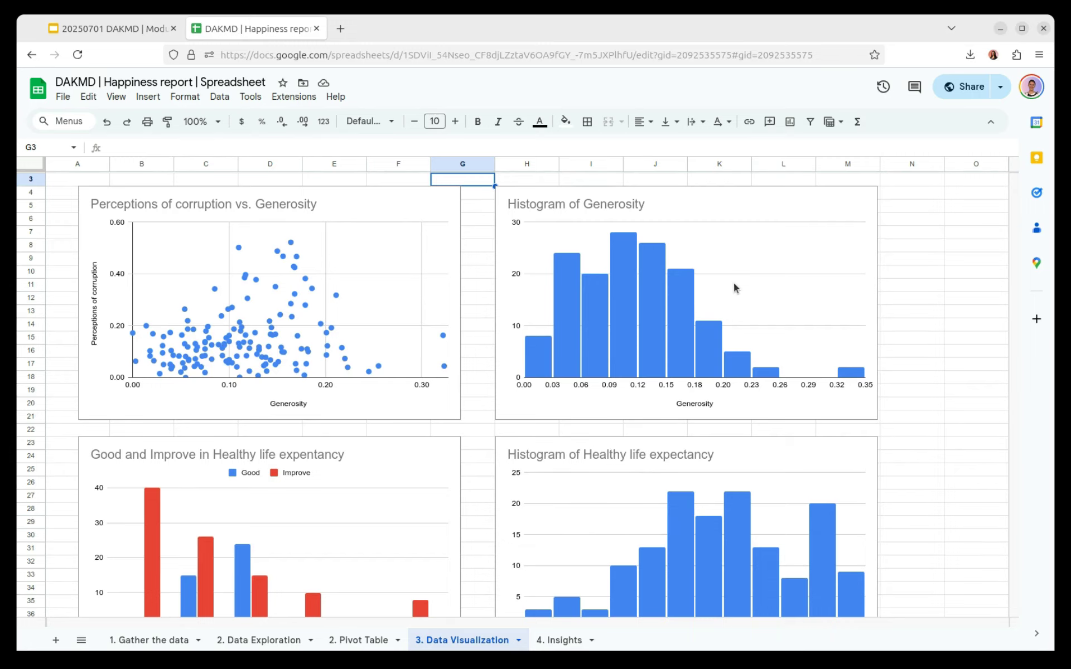
double_click(647, 215)
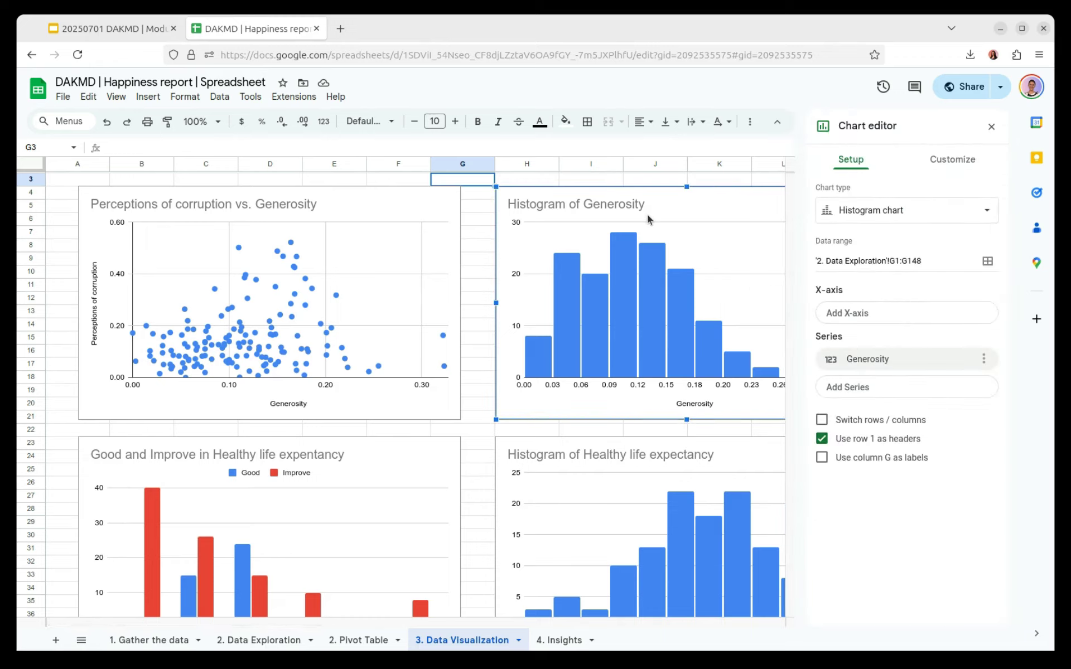
click(853, 212)
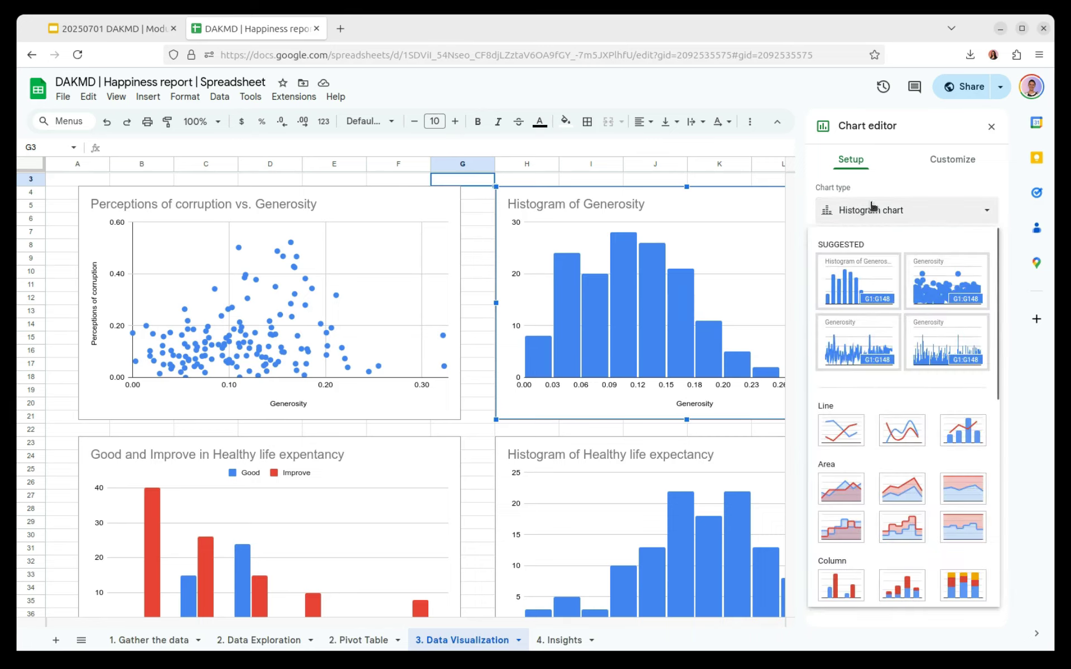
Review the Generosity histogram's title, histogram, and gridline customization options, and close the chart editor
click(953, 167)
click(952, 166)
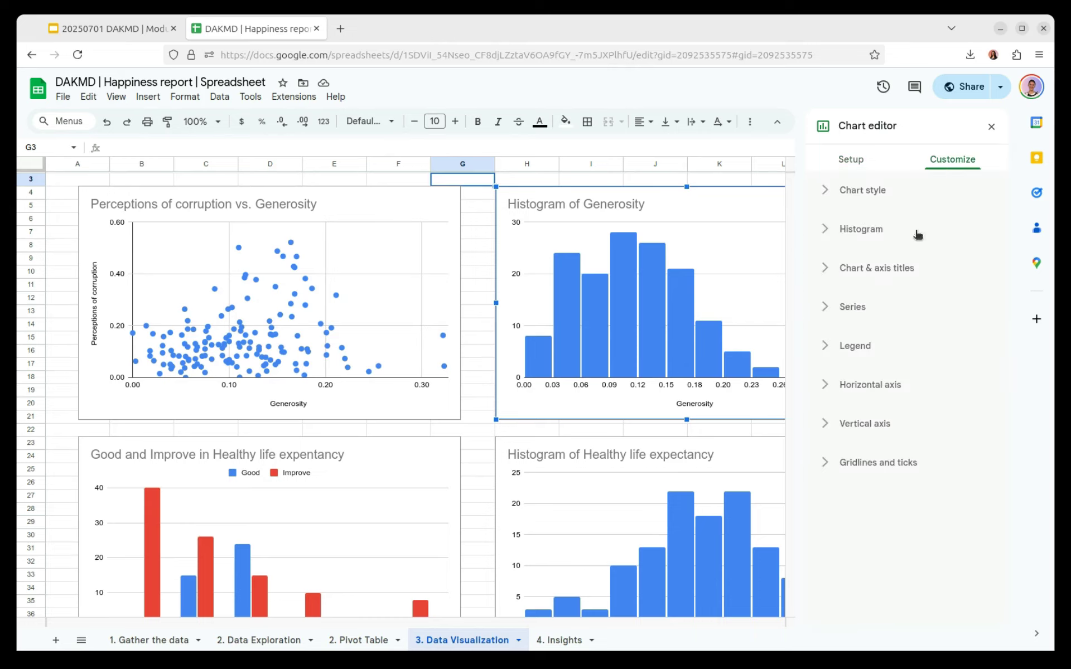
click(862, 271)
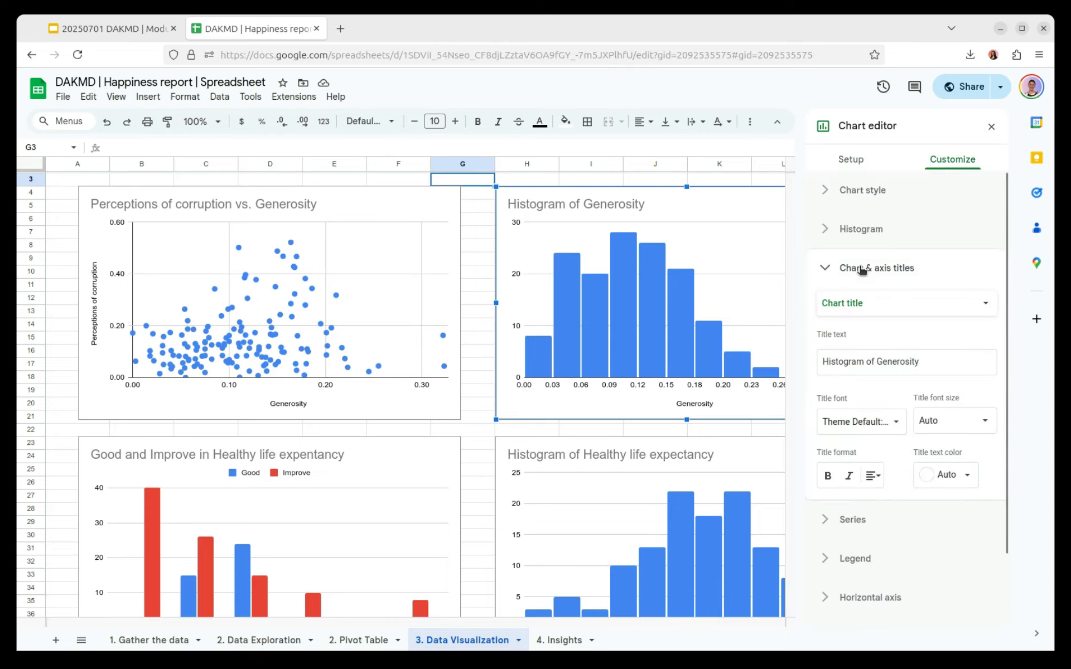
click(858, 233)
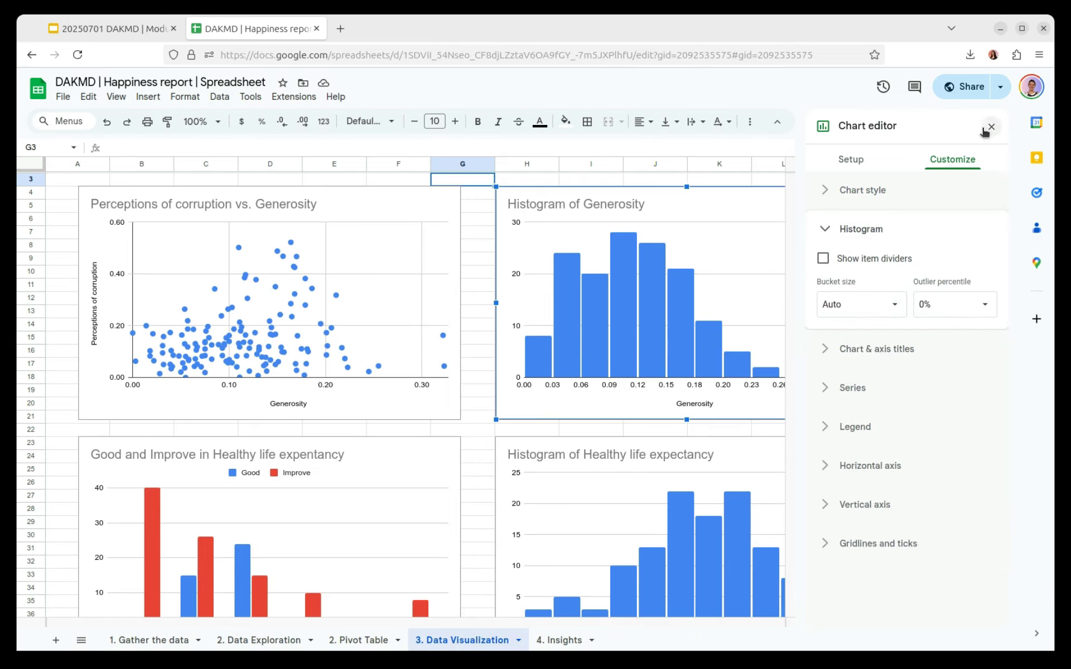
click(885, 546)
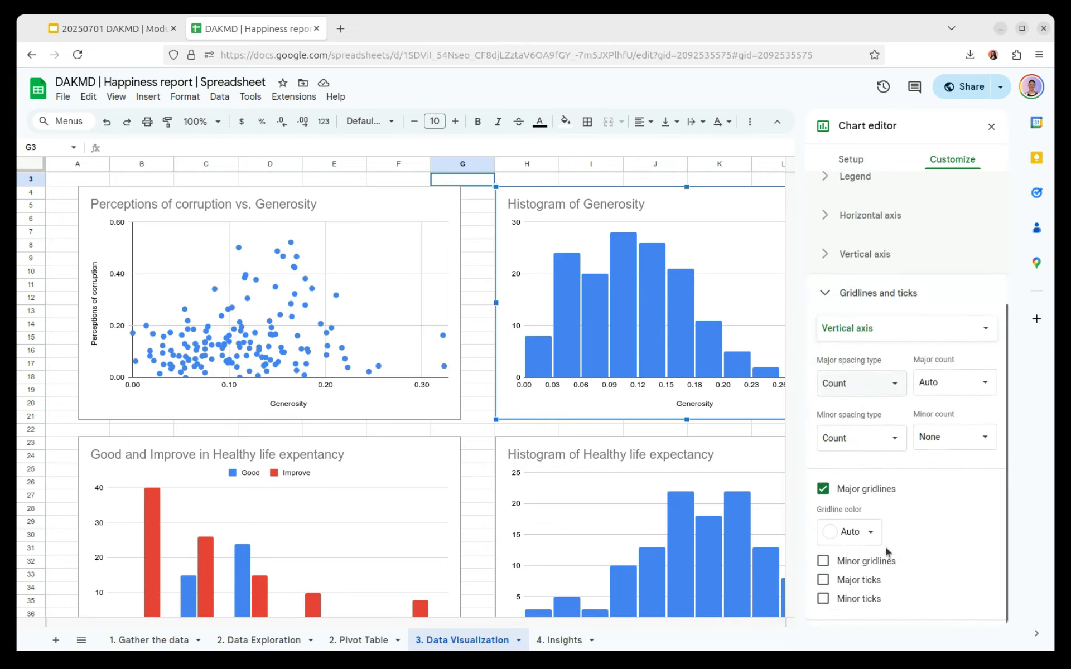
click(991, 126)
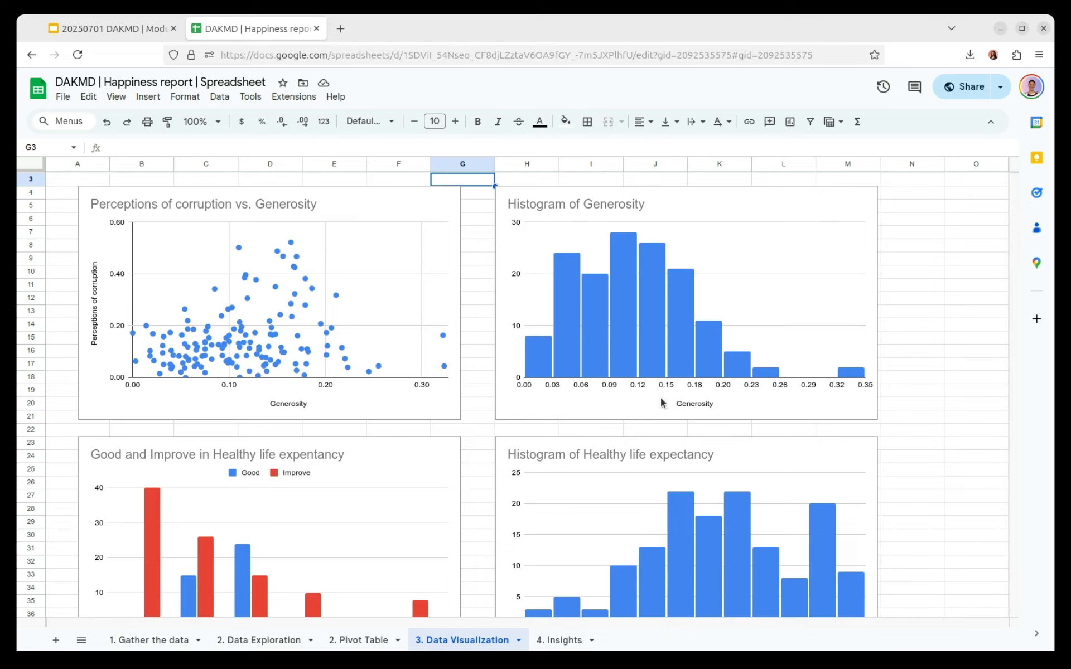
Look over the Healthy life expectancy charts and examine the setup and data range of the Good and Improve column chart
scroll(923, 461, down, 5)
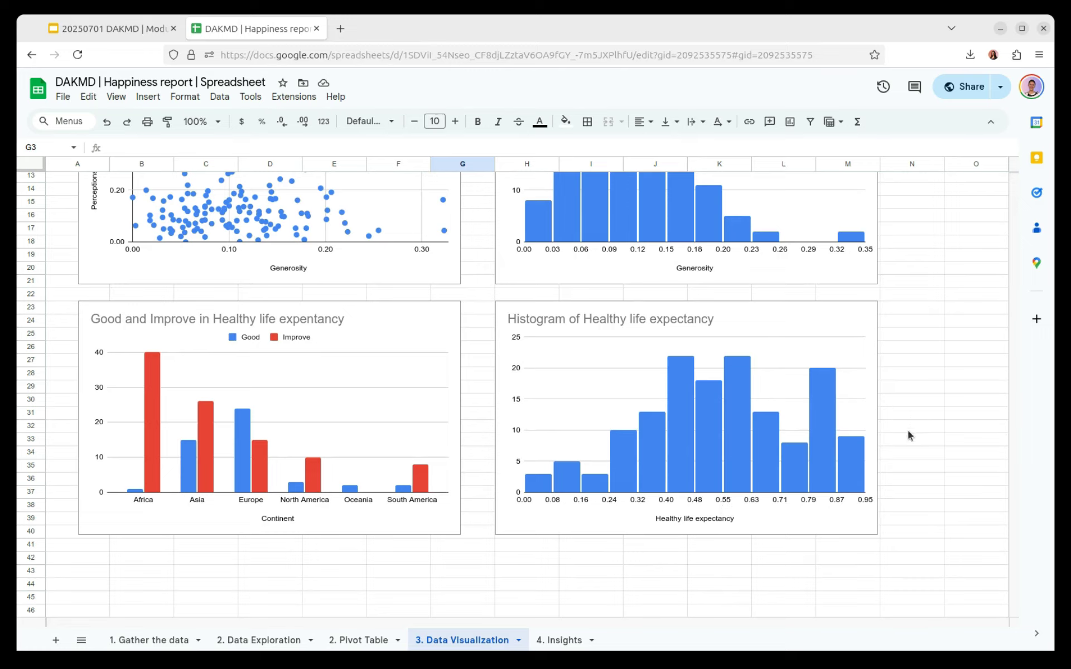
scroll(933, 446, up, 2)
scroll(933, 447, down, 1)
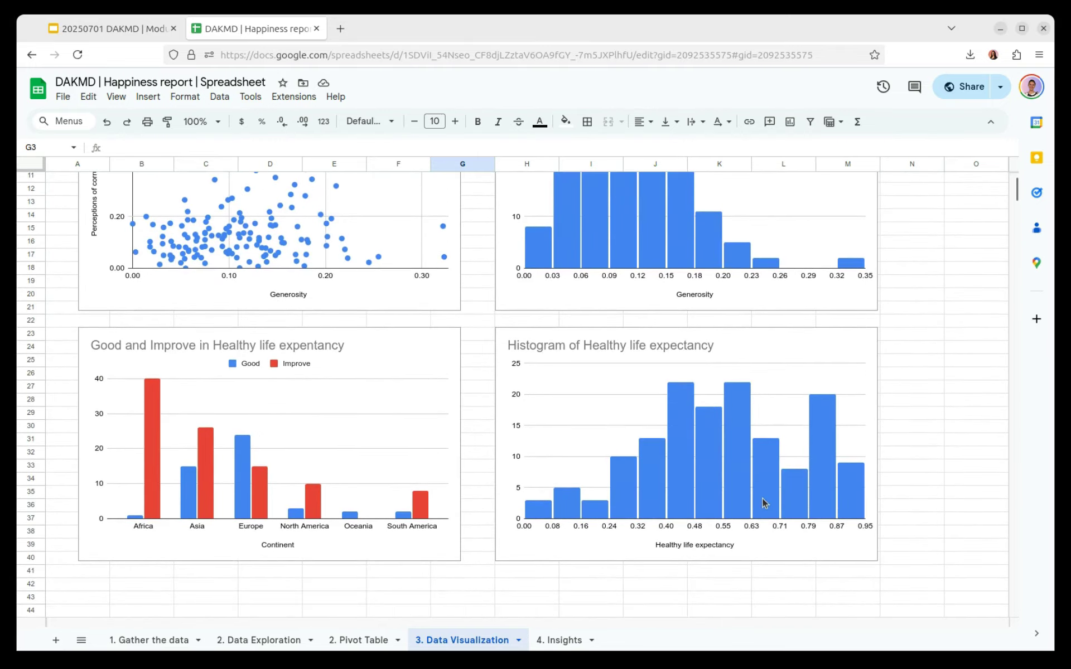
scroll(920, 528, up, 3)
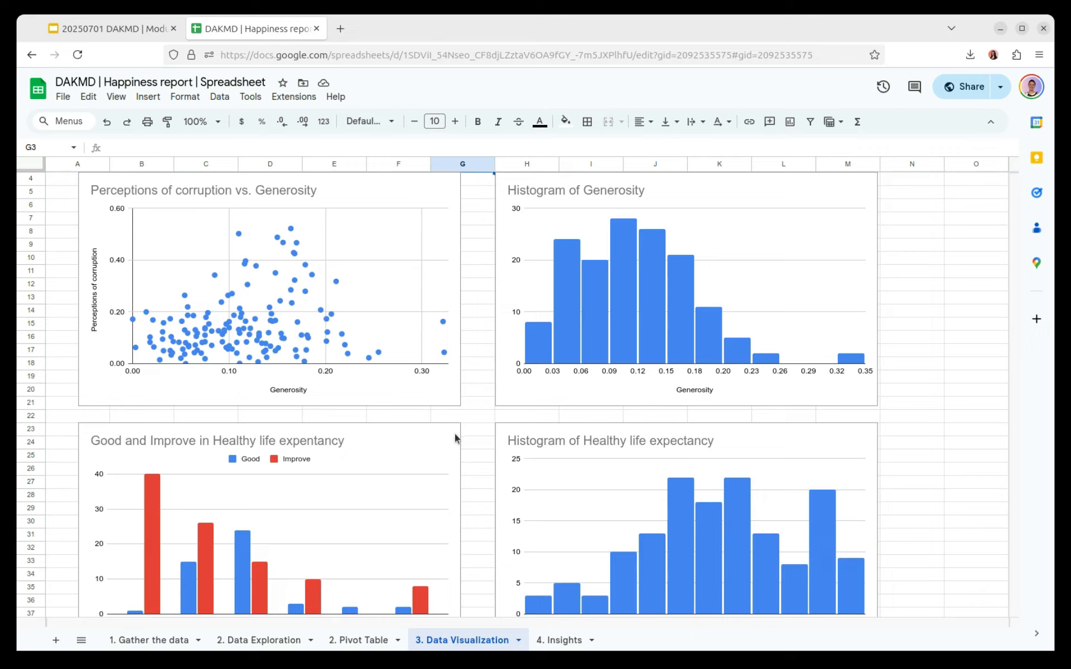
scroll(455, 438, down, 5)
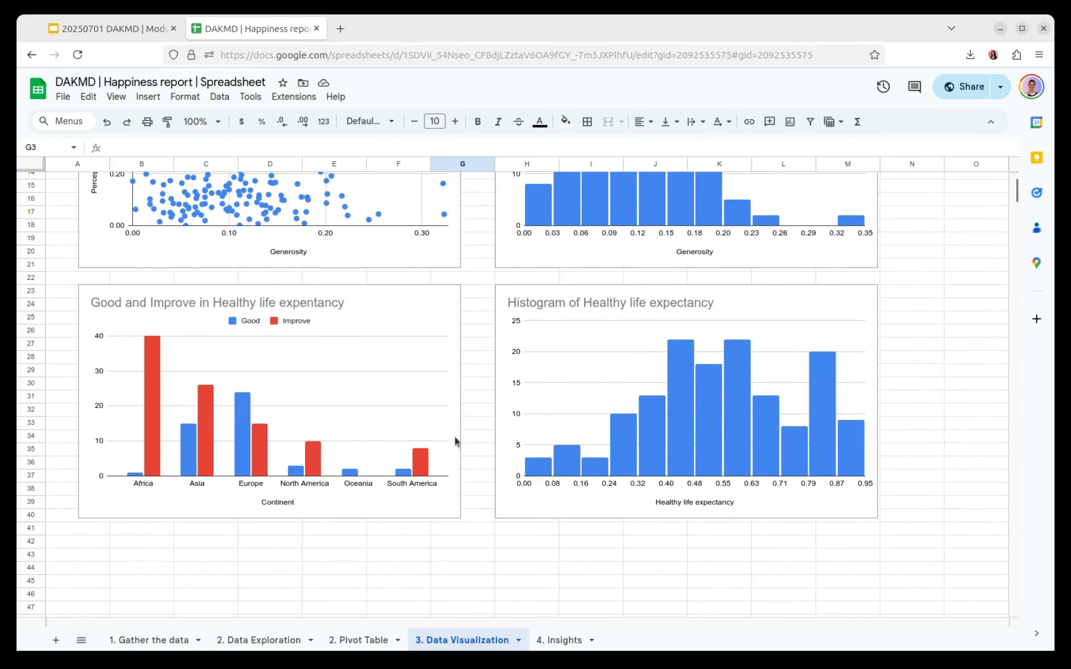
double_click(444, 438)
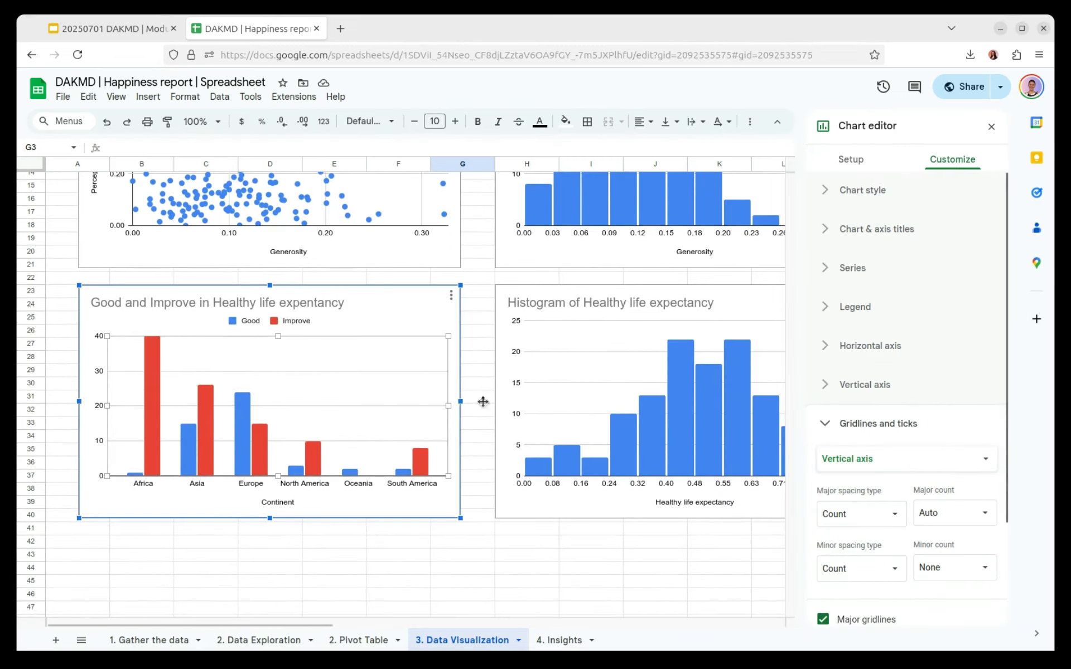
click(845, 158)
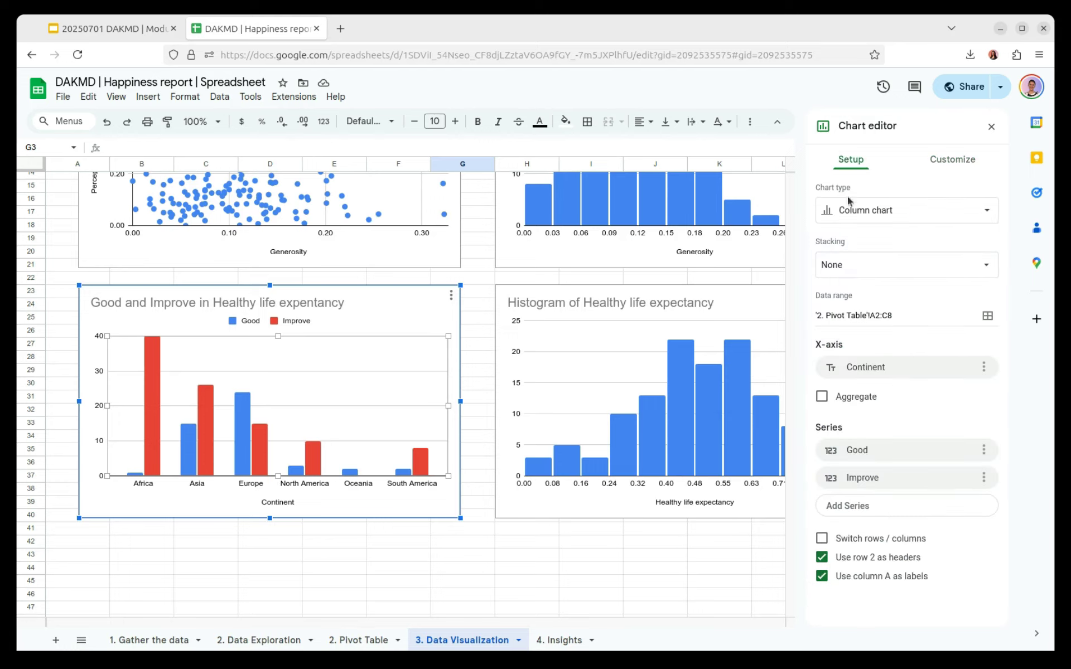
click(855, 315)
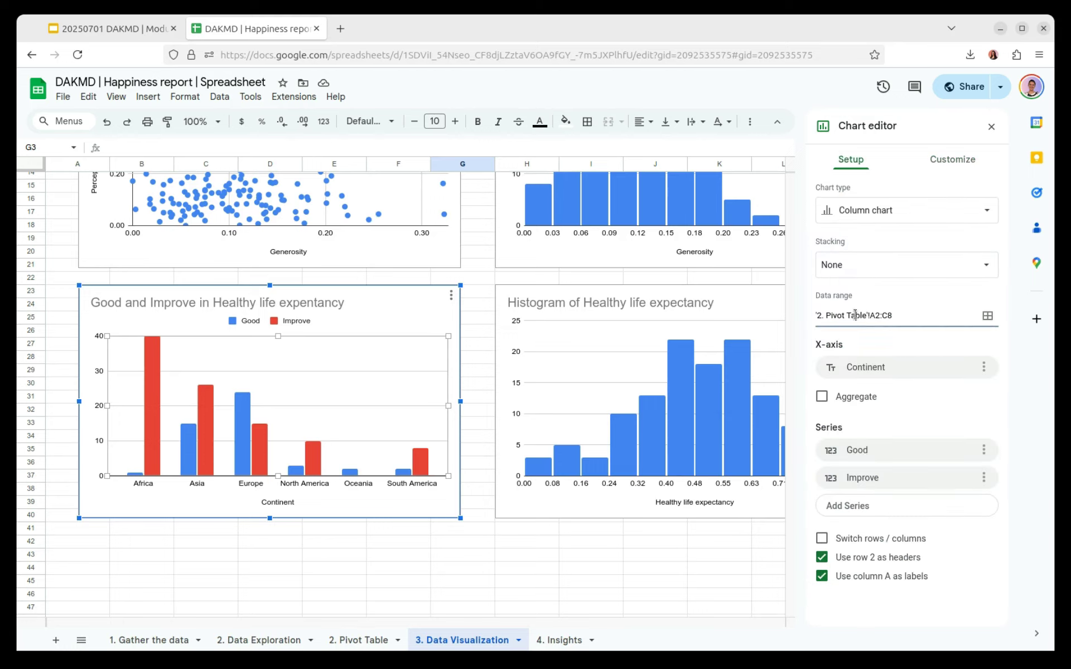
Highlight the column chart's source range A2:C8 on the 2. Pivot Table sheet and dismiss the data range selection
click(989, 316)
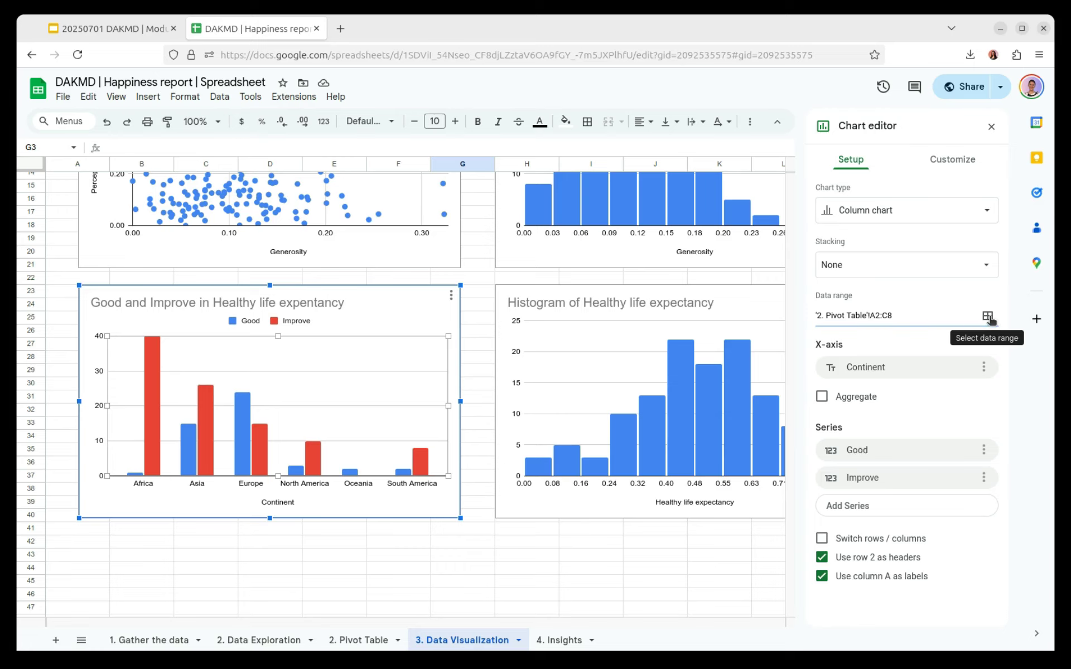
click(357, 641)
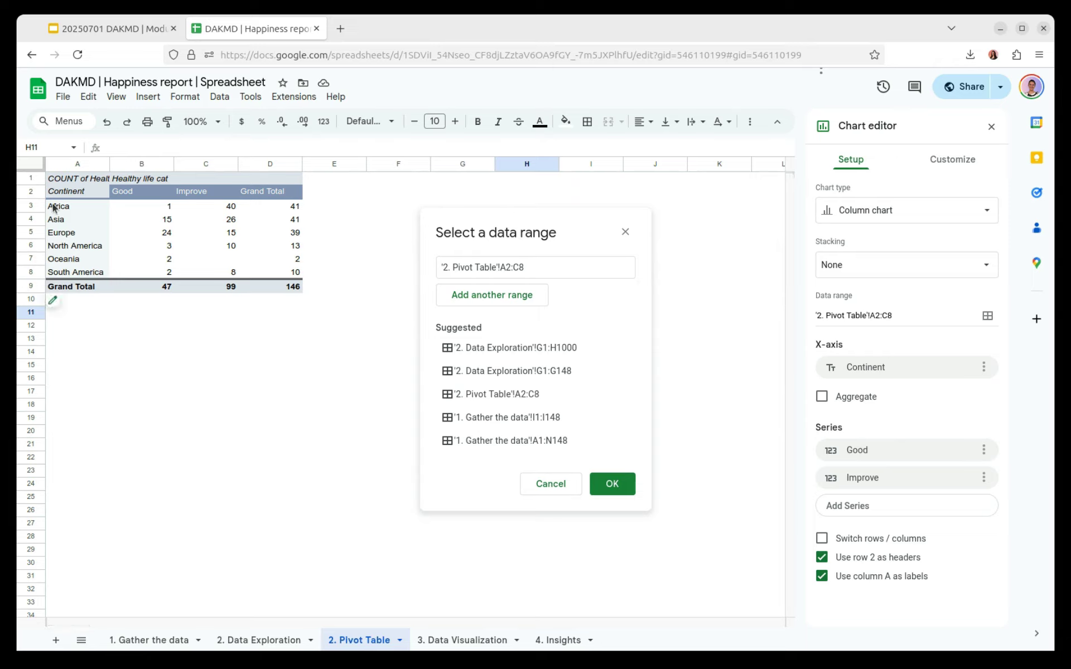
drag(54, 196, 221, 276)
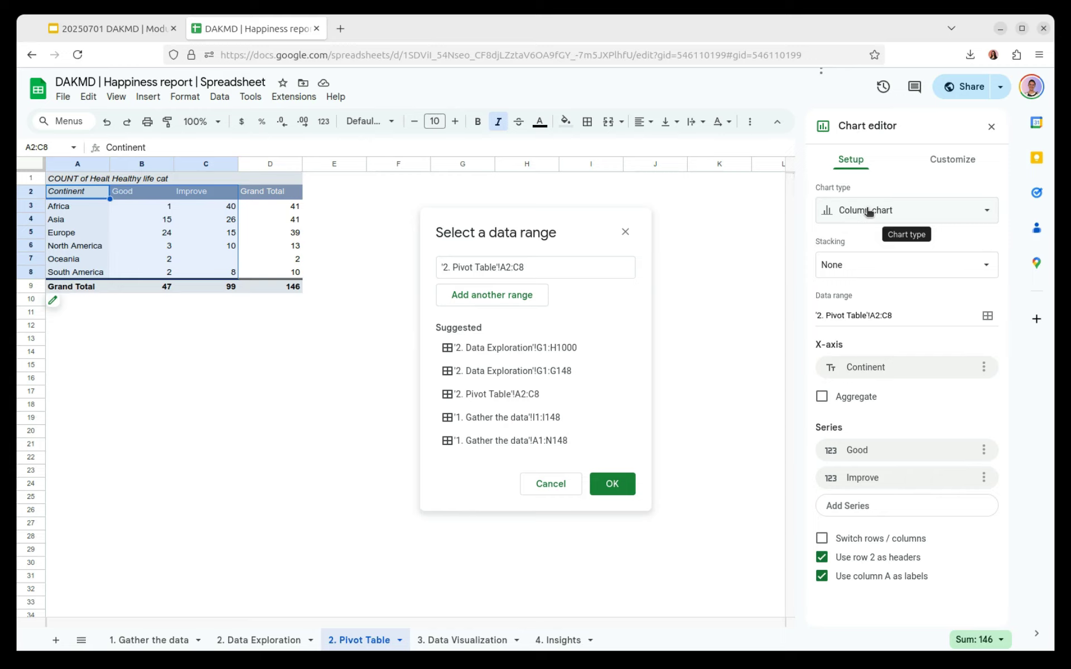
click(622, 232)
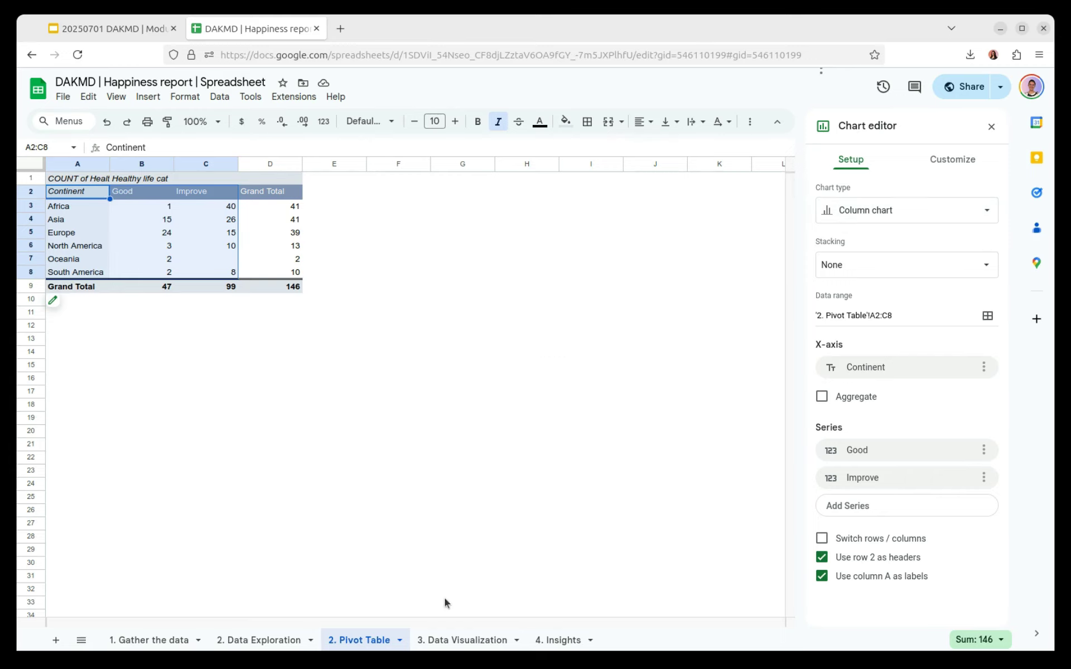
Close the Good and Improve column chart's editor on the 3. Data Visualization sheet and open the 4. Insights sheet
click(461, 639)
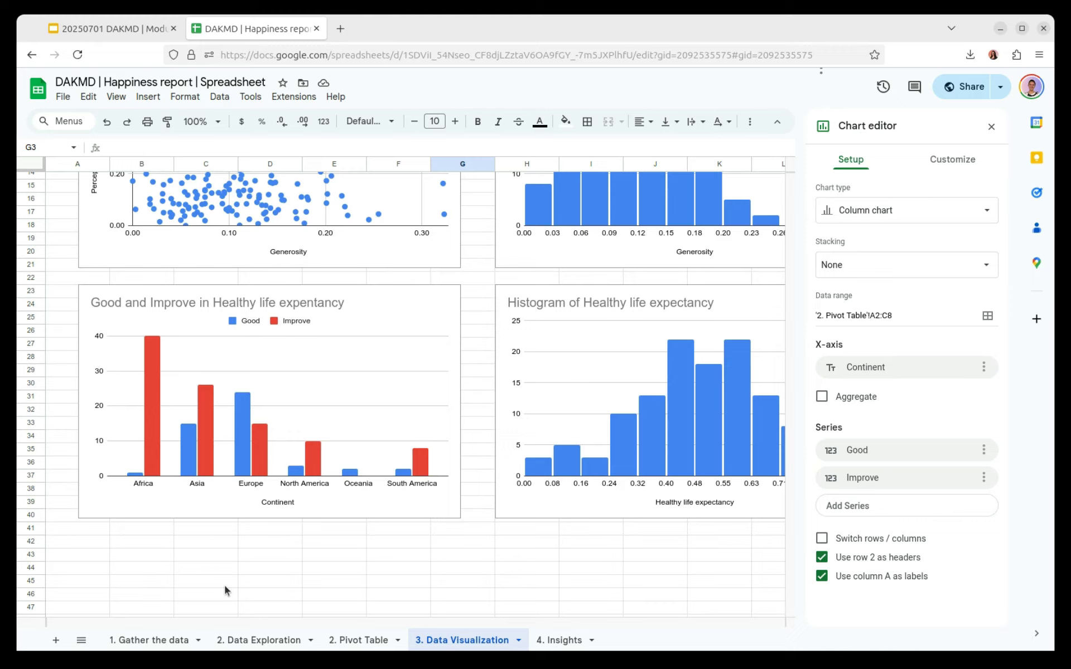
click(991, 126)
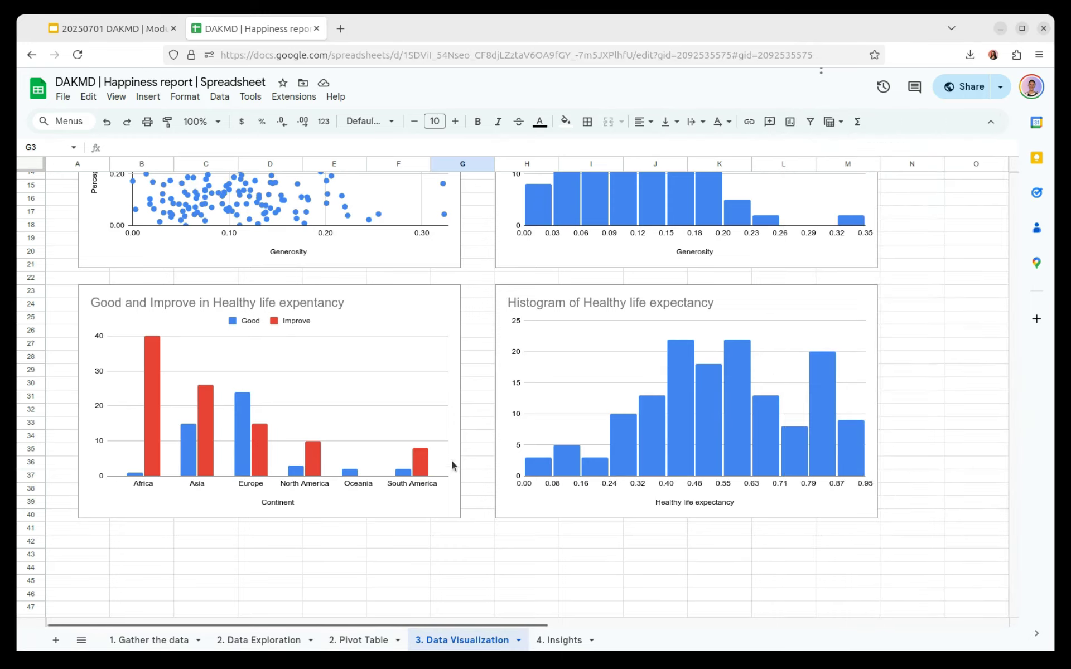
click(563, 640)
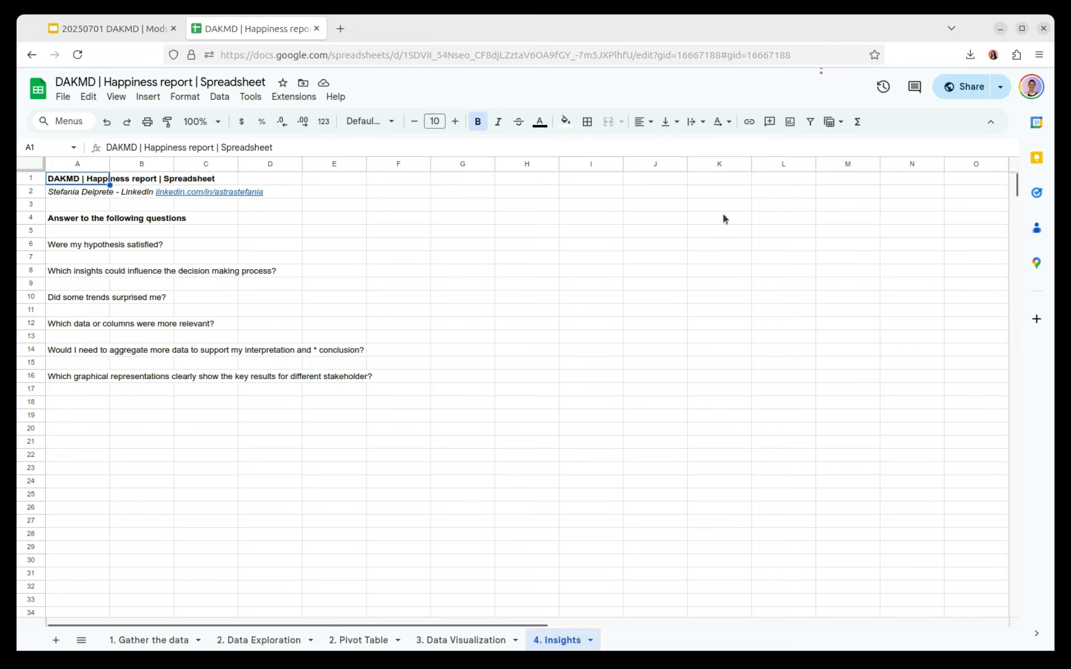